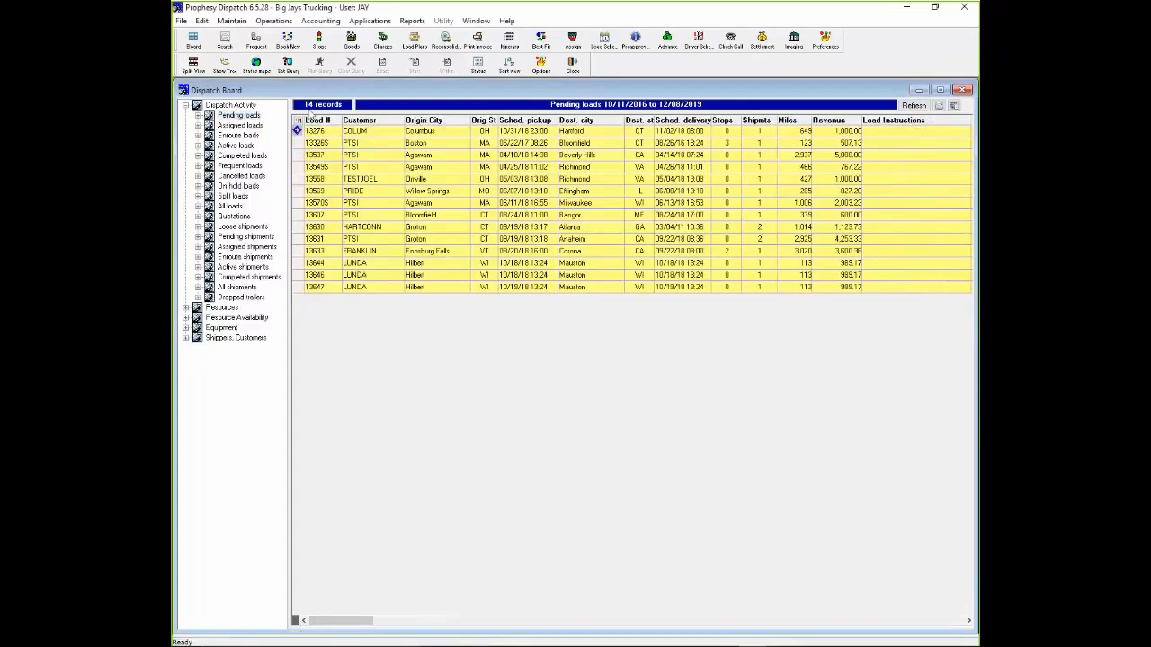
- View the assigned, enroute, active and completed loads on the Dispatch Board
{"action": "left_click", "coordinate": [253, 126]}
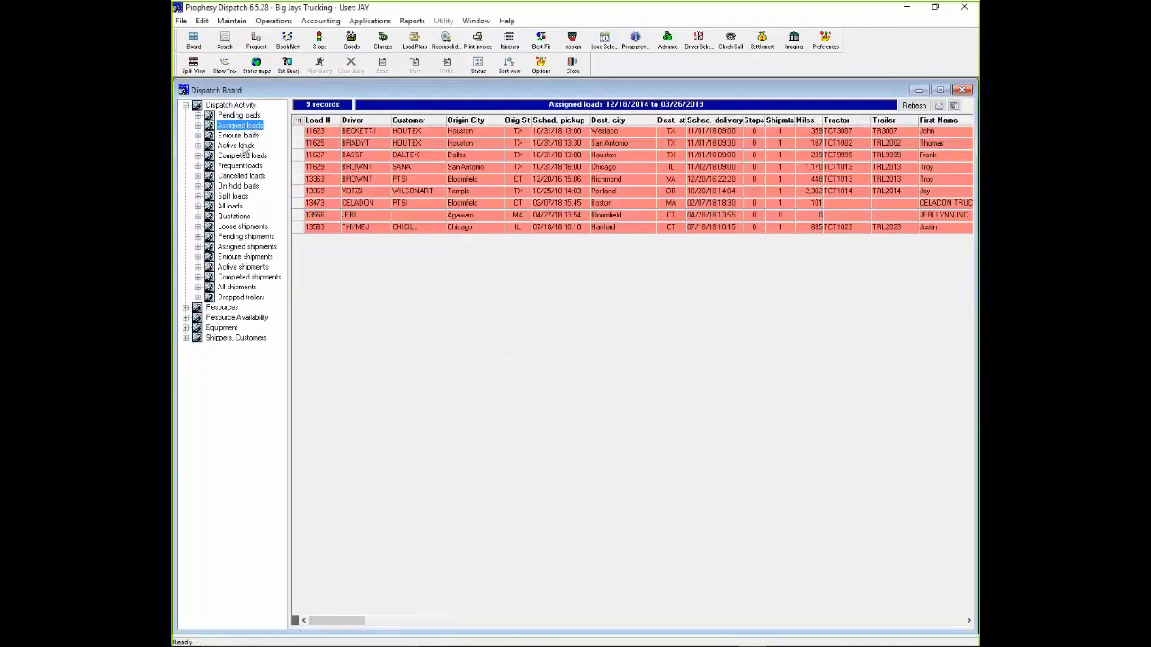
{"action": "left_click", "coordinate": [248, 137]}
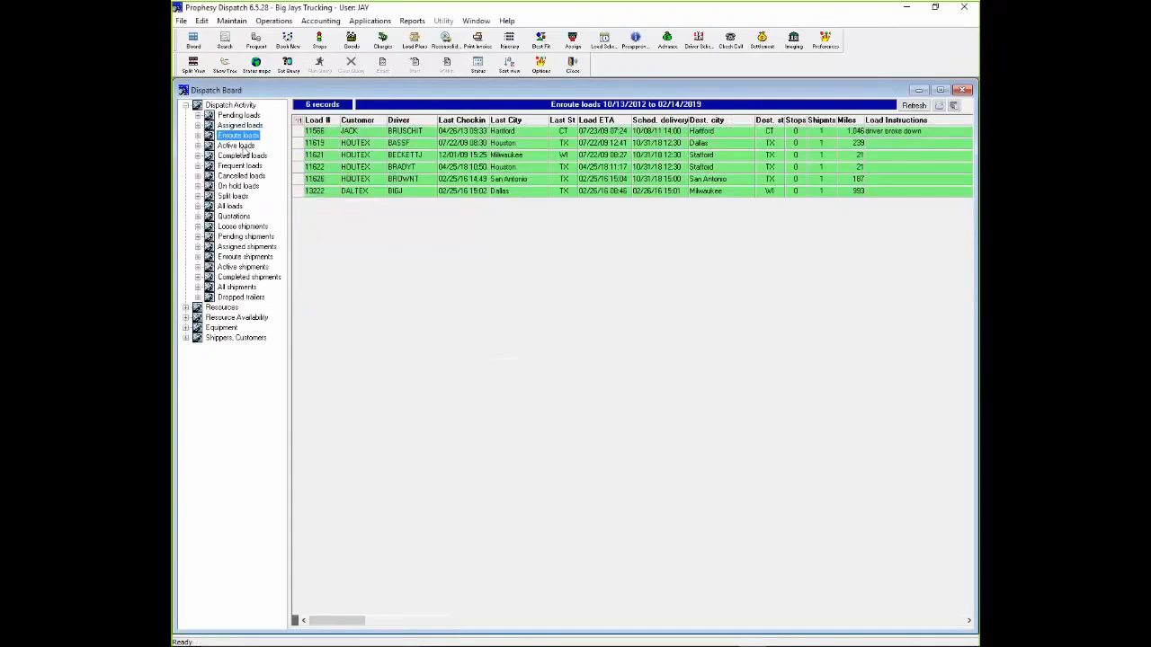
{"action": "left_click", "coordinate": [239, 146]}
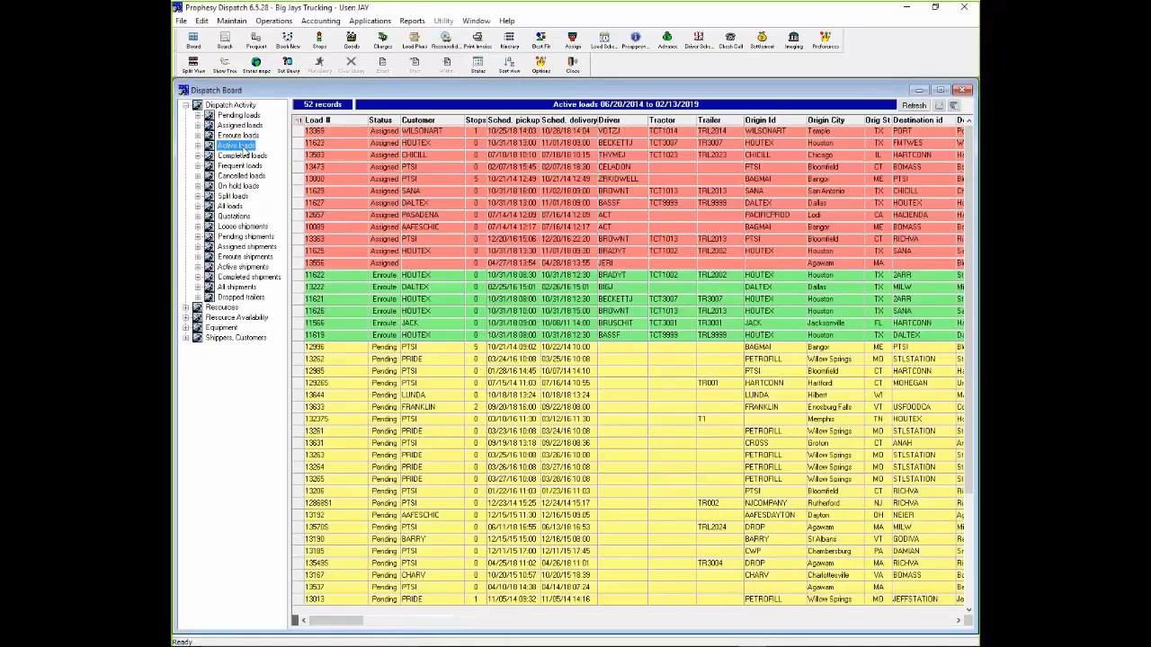
{"action": "left_click", "coordinate": [244, 153]}
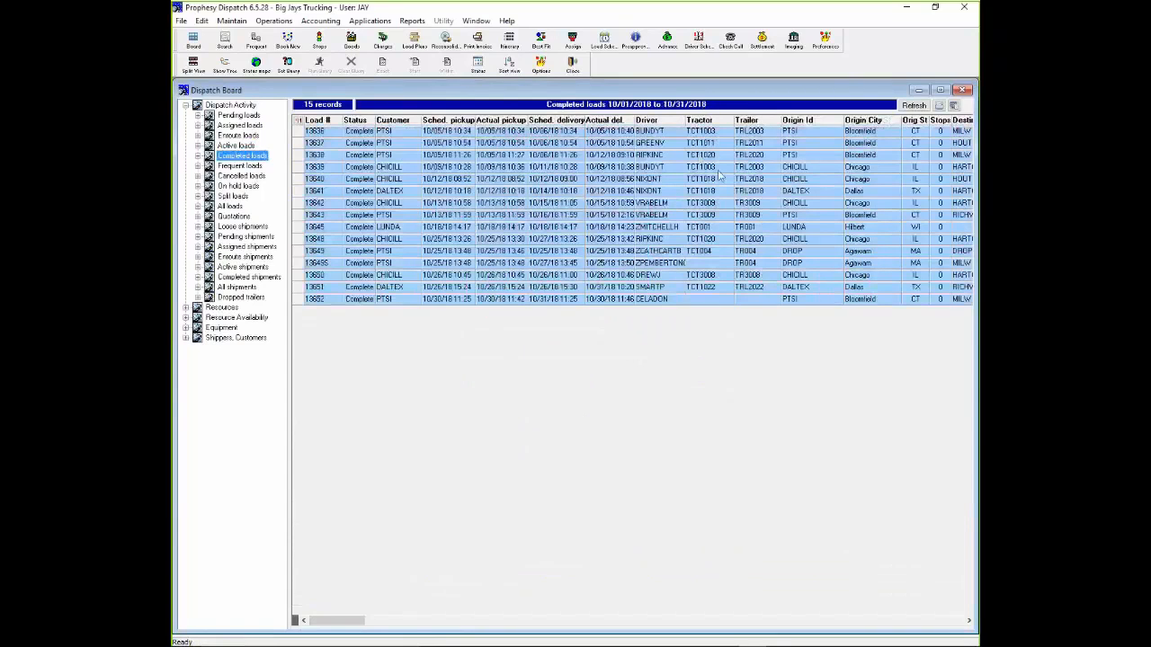
- View the date range options for the completed loads and dismiss them without changing the range
{"action": "left_click", "coordinate": [297, 126]}
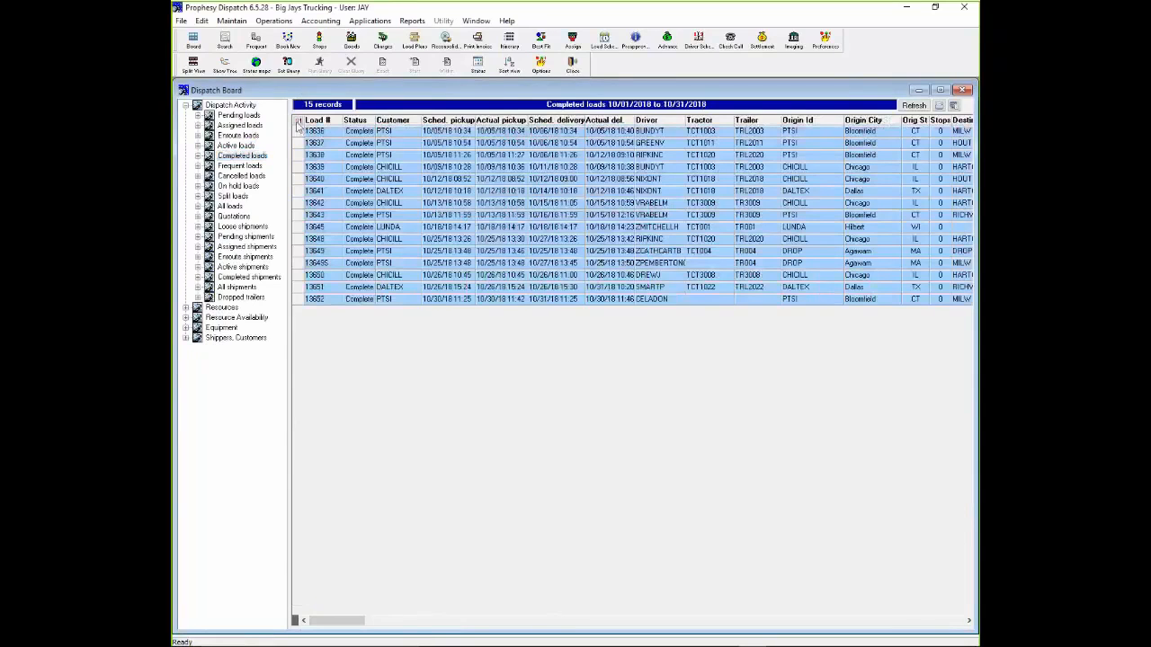
{"action": "left_click", "coordinate": [298, 126]}
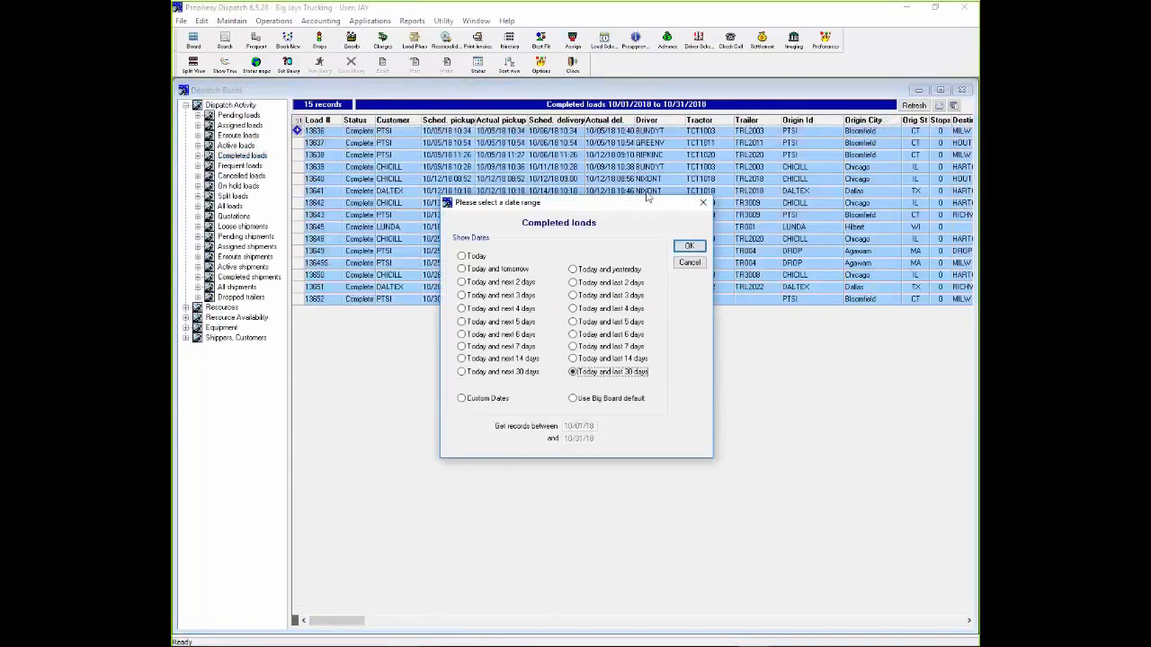
{"action": "left_click", "coordinate": [704, 204]}
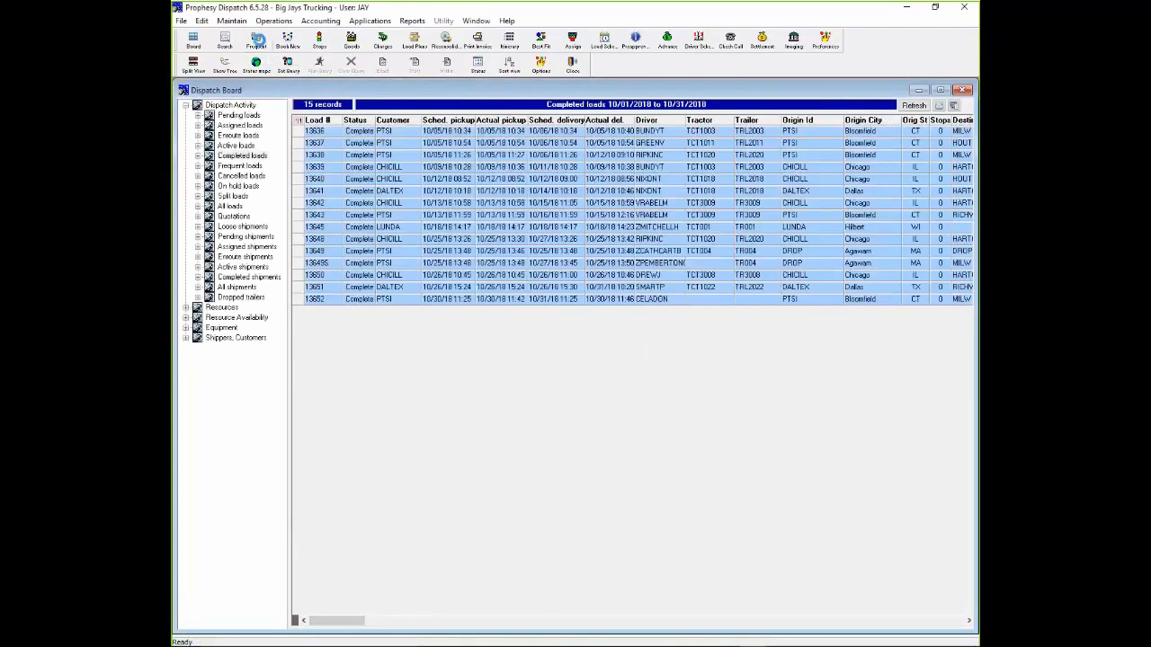
- View the frequent load templates and their duplication settings, including the number of duplicate copies, and exit without creating duplicates
{"action": "left_click", "coordinate": [258, 40]}
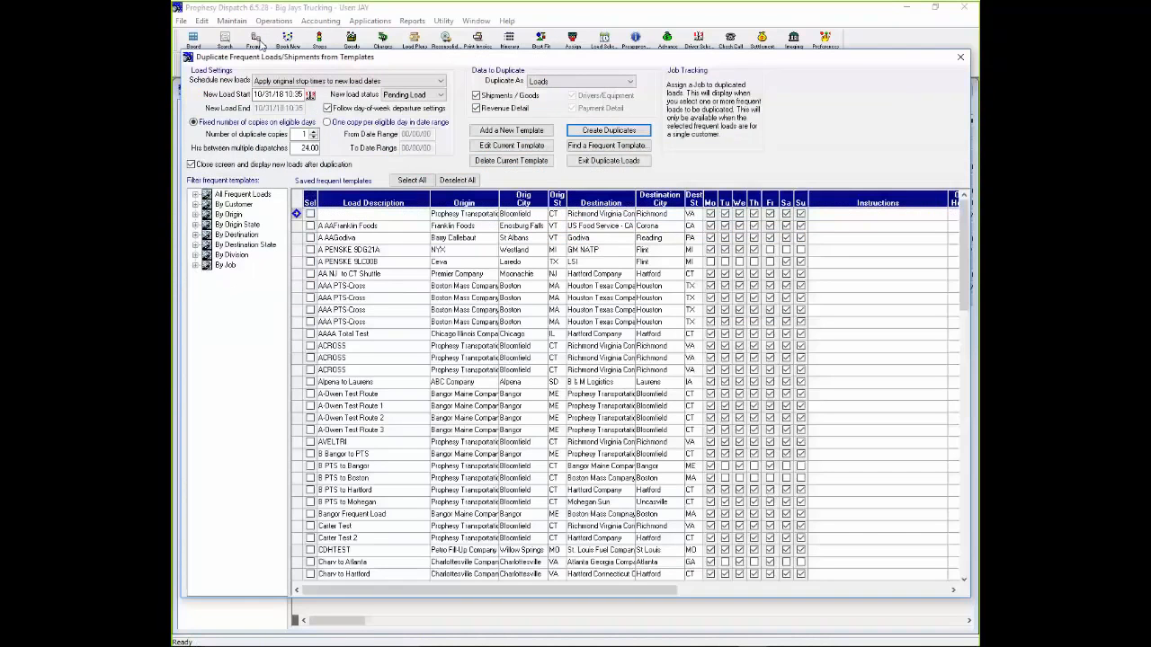
{"action": "left_click", "coordinate": [303, 133]}
{"action": "left_click", "coordinate": [962, 57]}
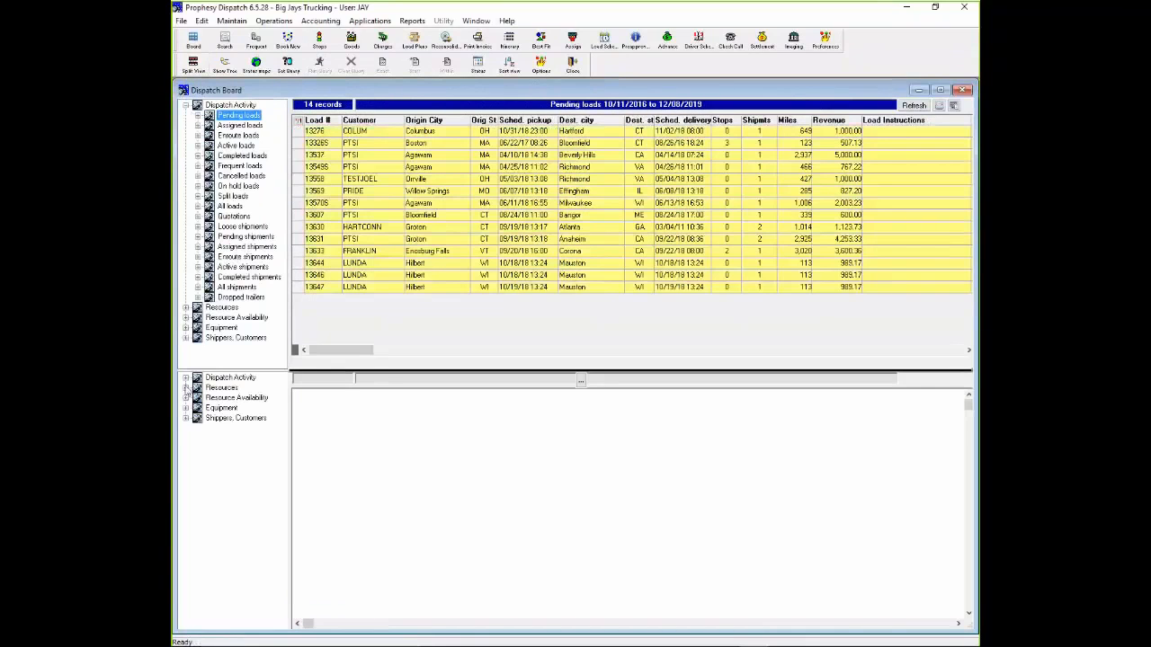
- Compare assigned loads in the upper half of the split board with enroute loads in the lower half, and return to the single view
{"action": "left_click", "coordinate": [185, 378]}
{"action": "left_click", "coordinate": [232, 398]}
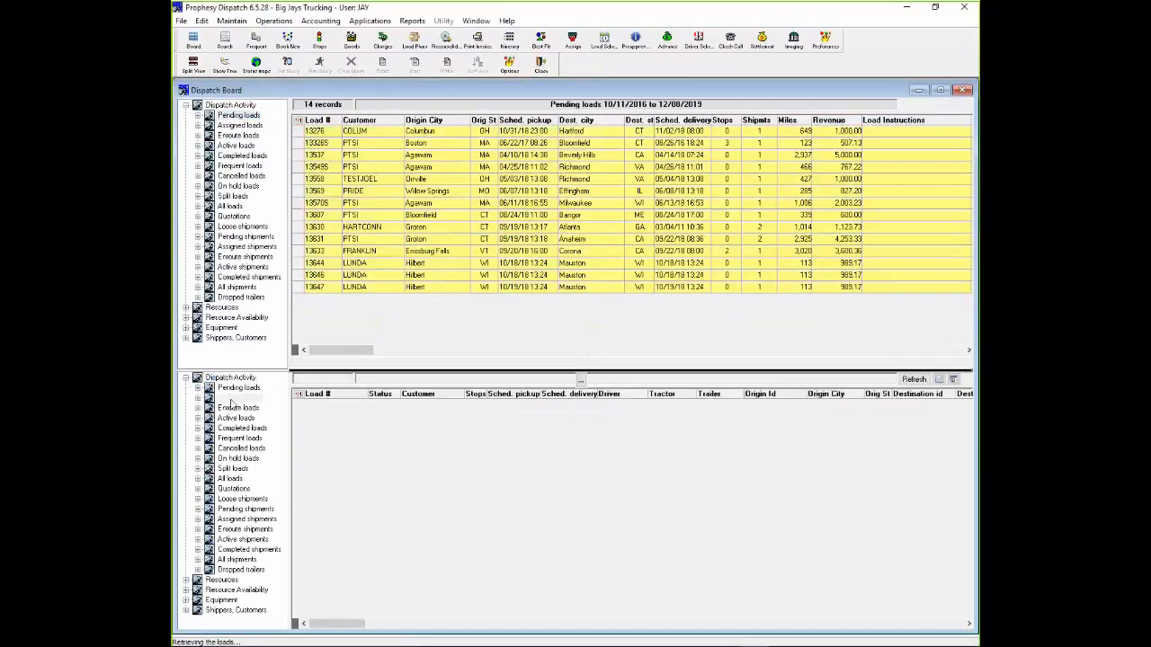
{"action": "left_click", "coordinate": [238, 127]}
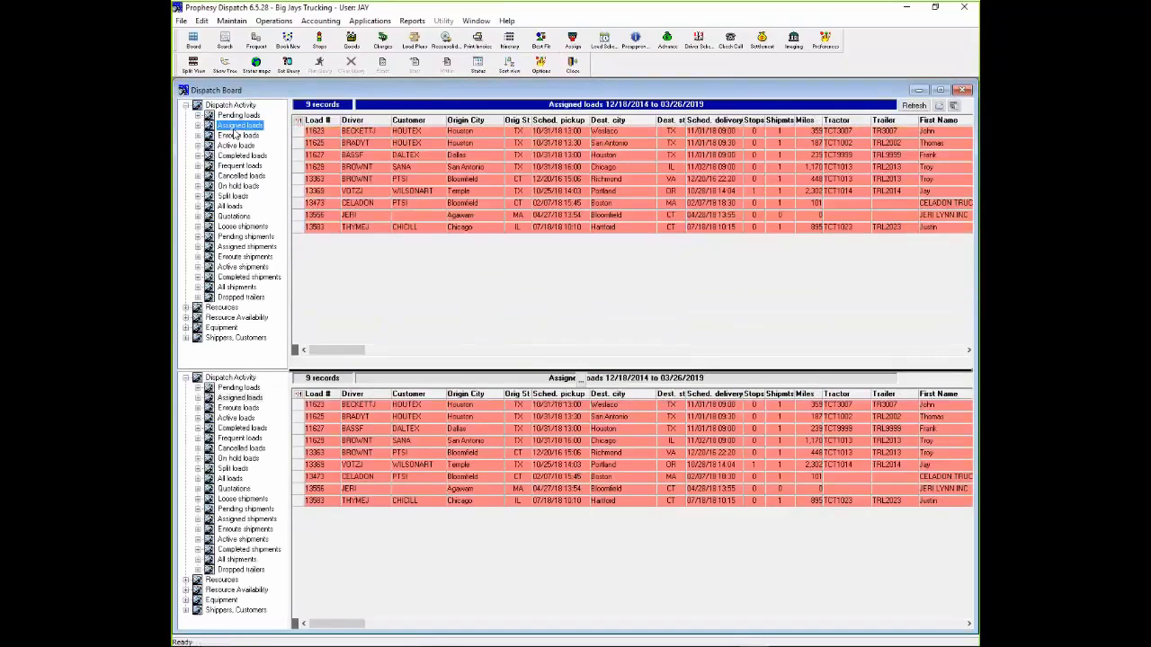
{"action": "left_click", "coordinate": [236, 408]}
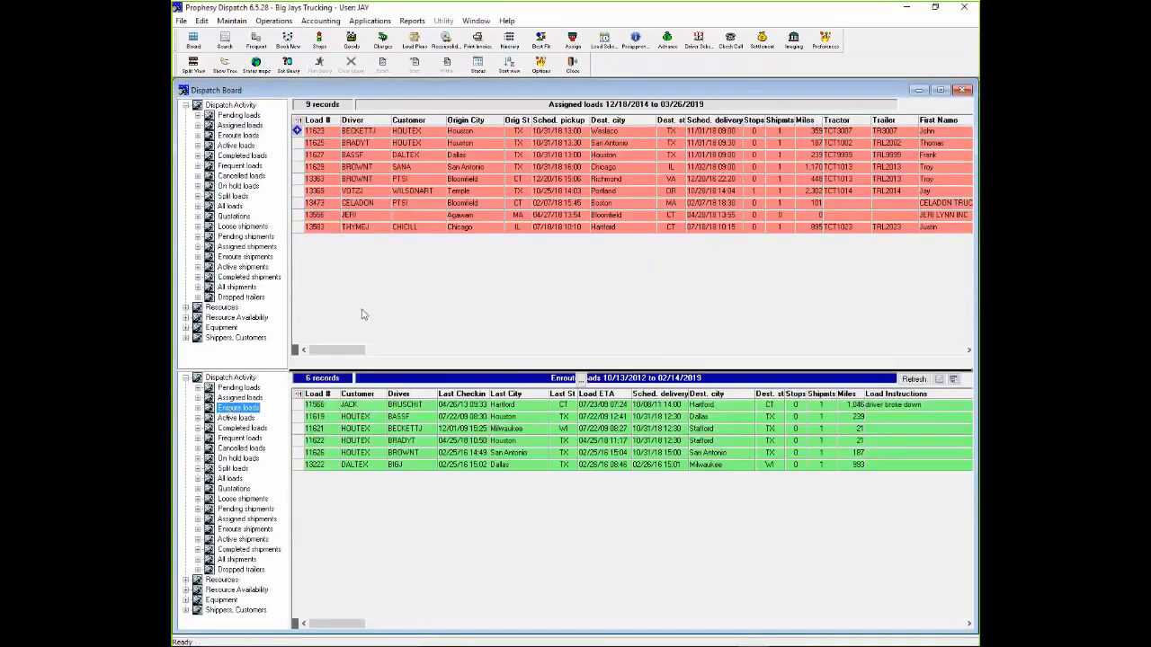
{"action": "left_click", "coordinate": [192, 63]}
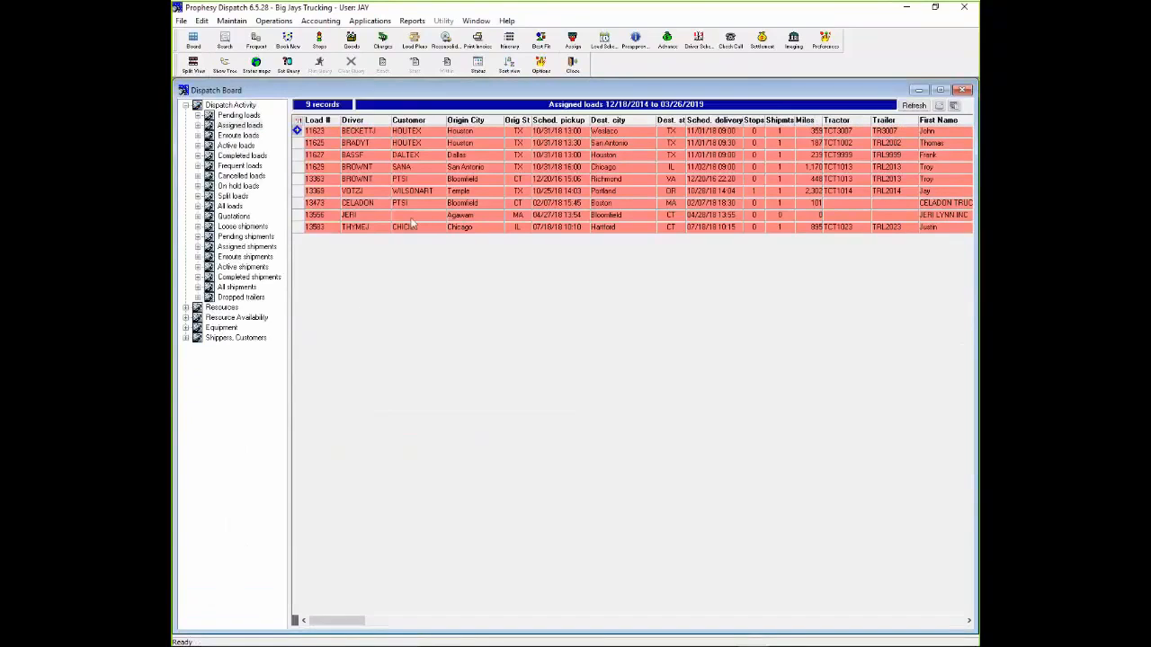
- Switch from the Dispatch Board to the Load Scheduler and expand the Pending loads to inspect their origin and destination details
{"action": "left_click", "coordinate": [962, 91]}
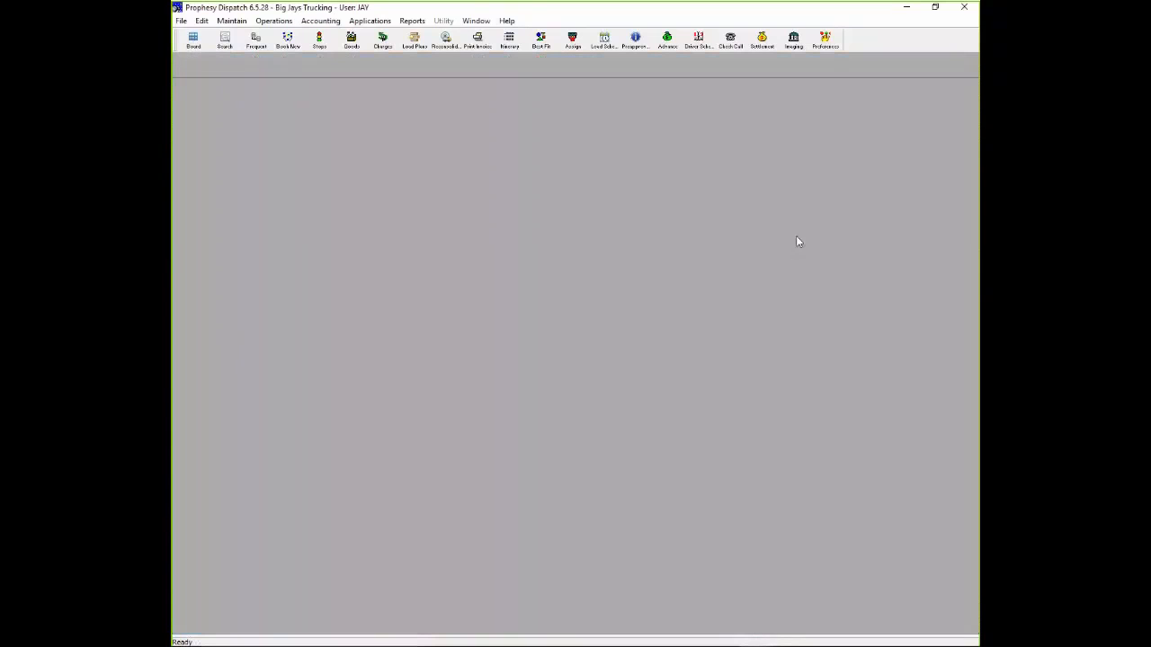
{"action": "left_click", "coordinate": [604, 41]}
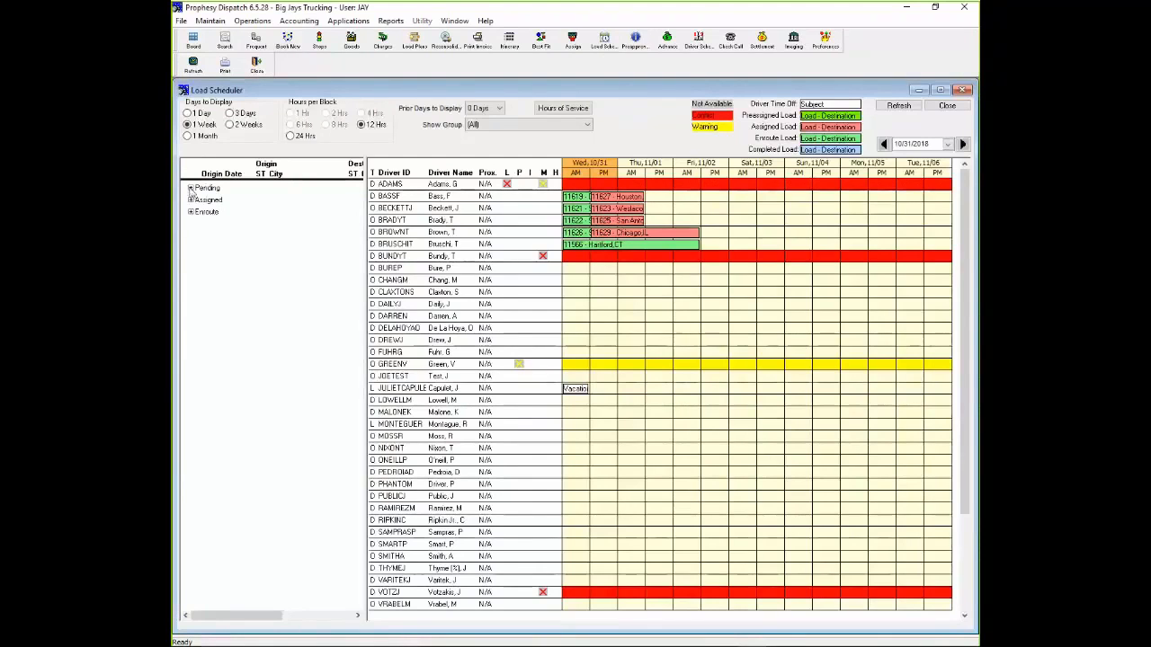
{"action": "left_click", "coordinate": [191, 188]}
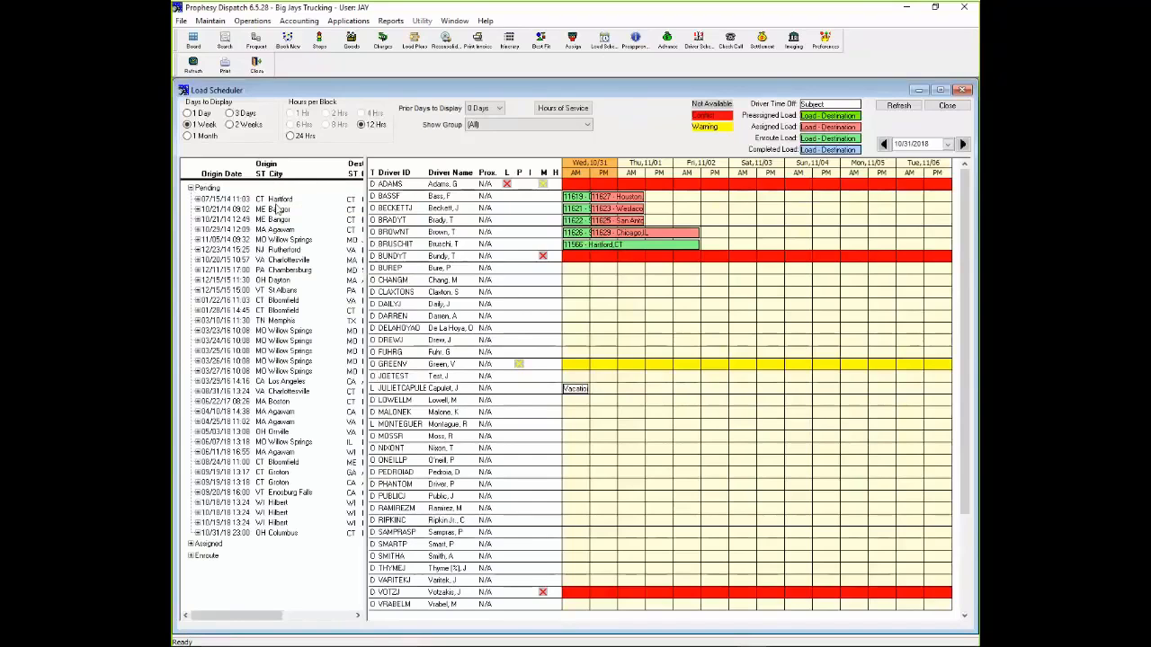
{"action": "mouse_move", "coordinate": [279, 261]}
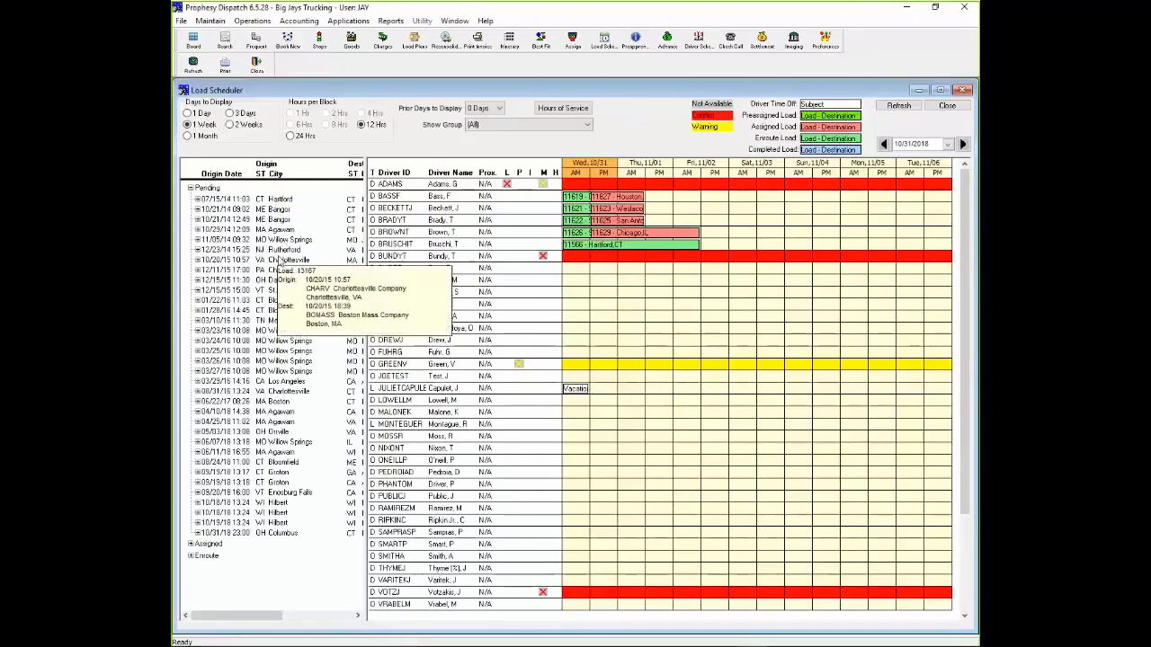
{"action": "mouse_move", "coordinate": [280, 324]}
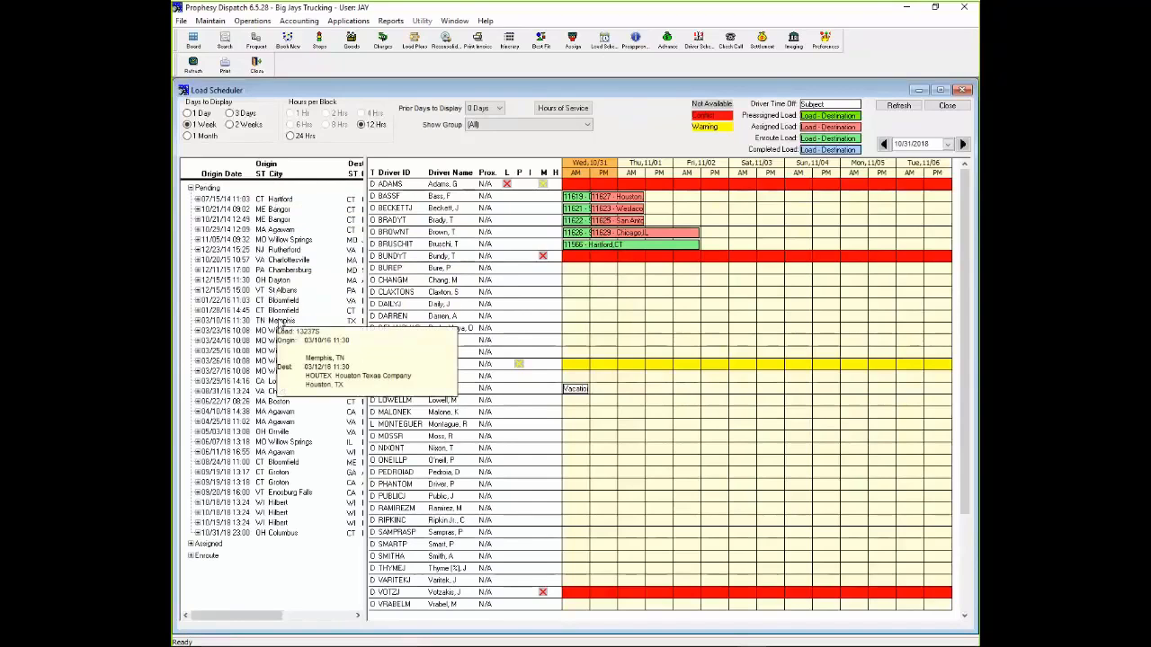
{"action": "mouse_move", "coordinate": [279, 372]}
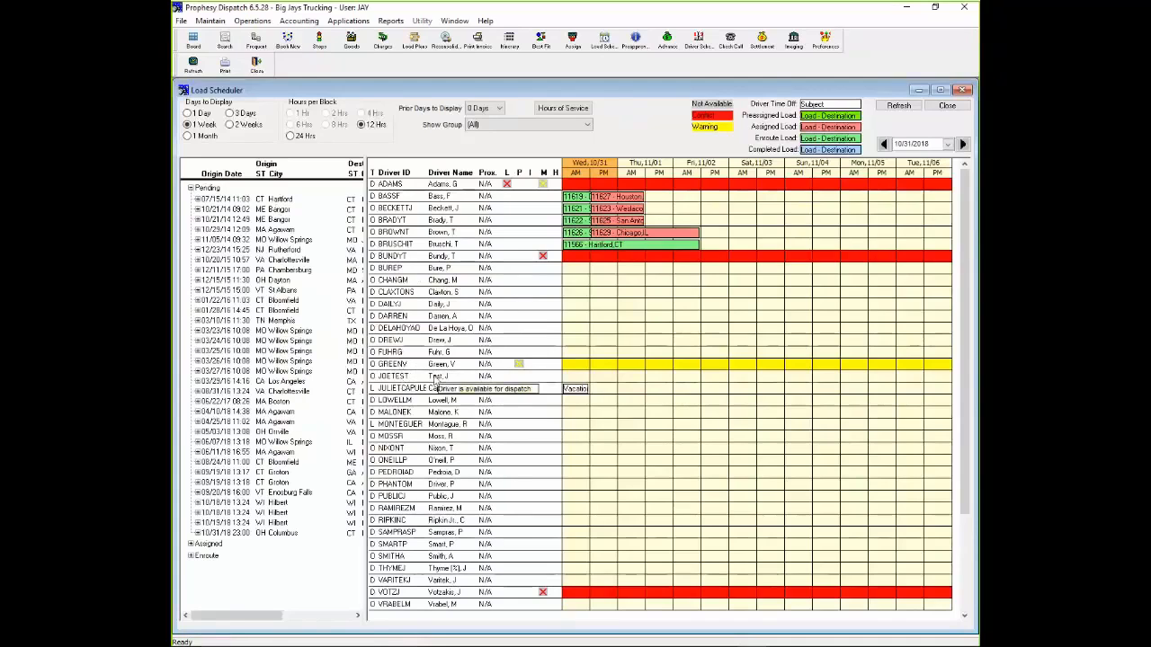
- Preview the schedule for 1 day in 1-hour blocks, and set the days to display to 3 days
{"action": "left_click", "coordinate": [195, 114]}
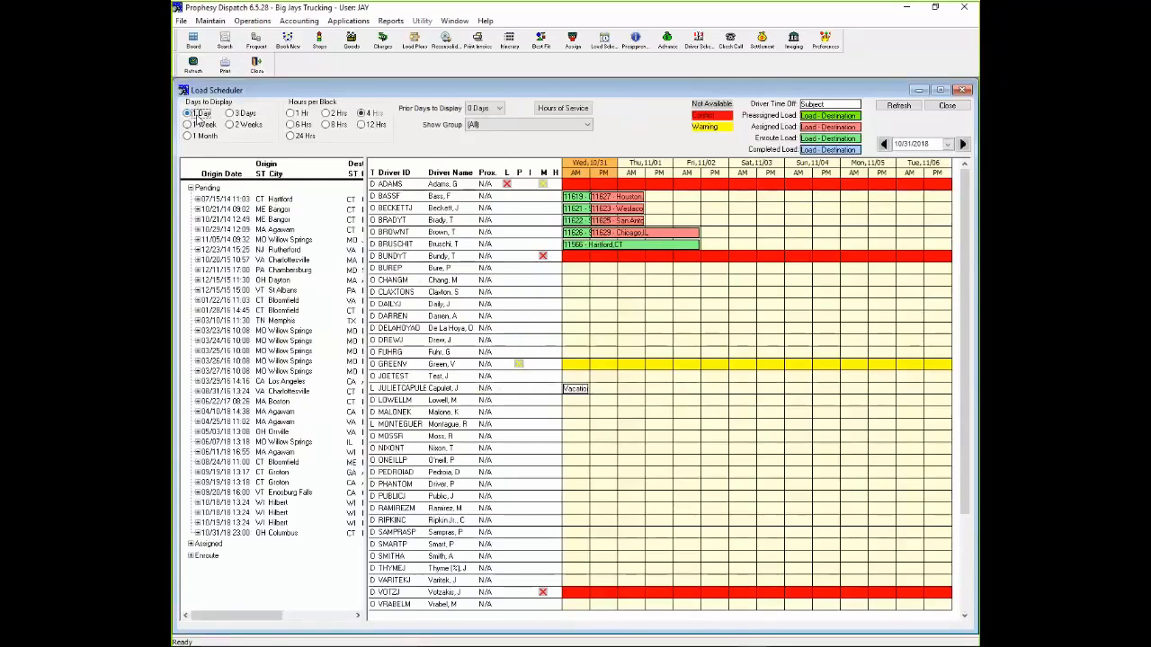
{"action": "left_click", "coordinate": [291, 113]}
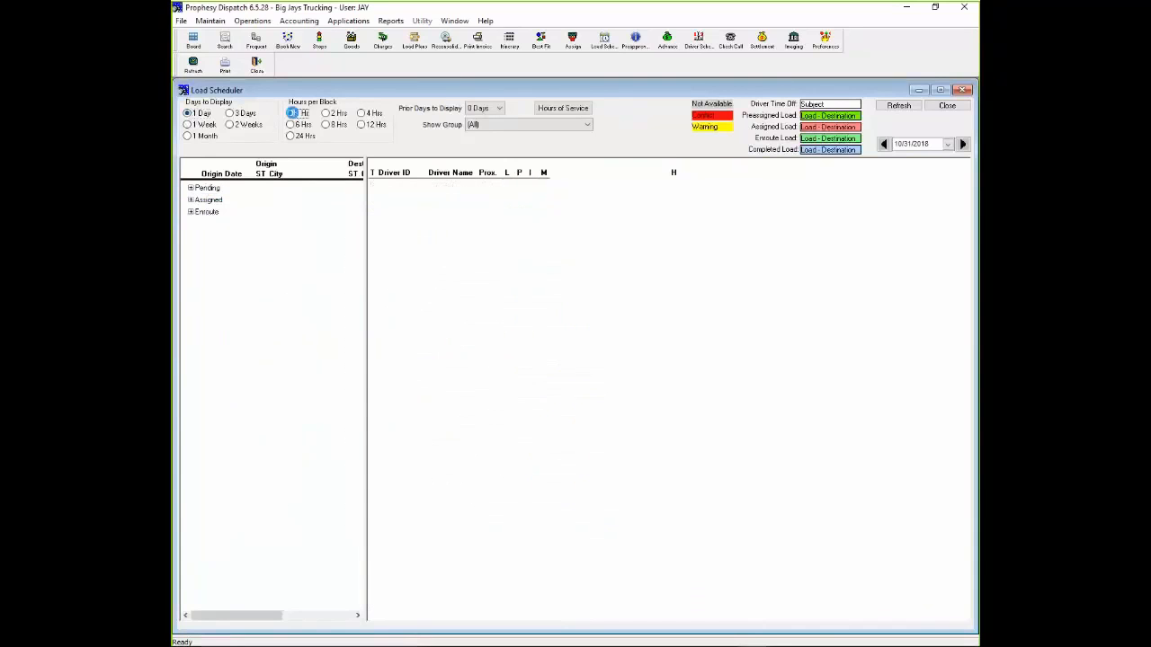
{"action": "left_click", "coordinate": [243, 118]}
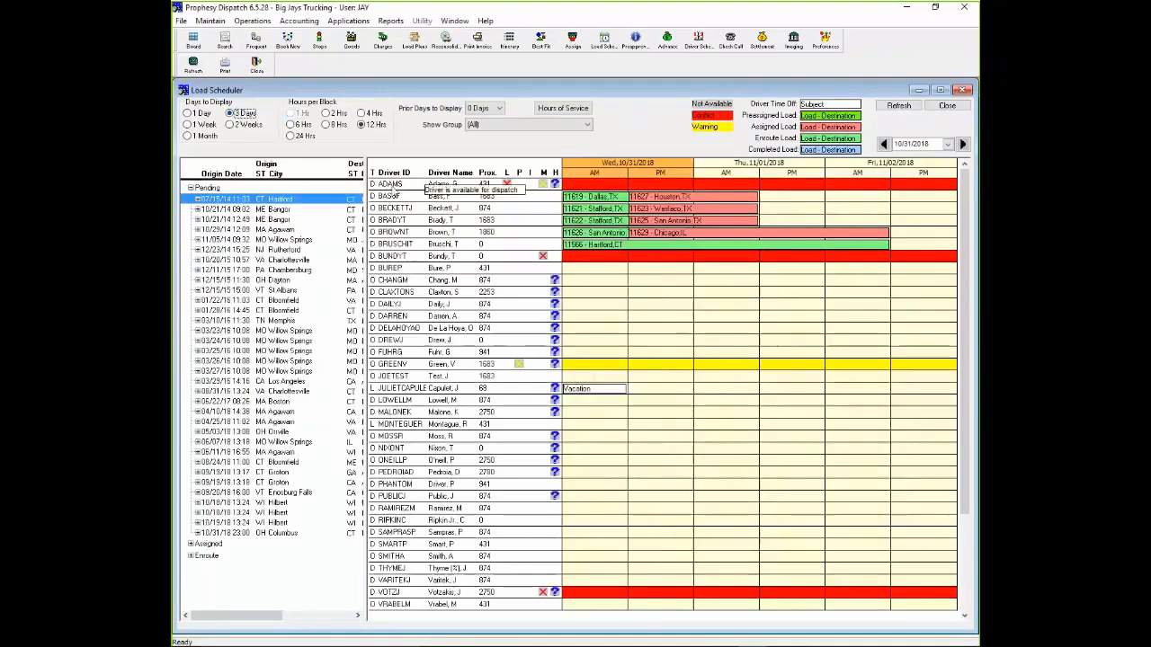
- Examine the first driver's conflict and warning markers and the details of the enroute and assigned loads on the drivers' timelines
{"action": "mouse_move", "coordinate": [507, 184]}
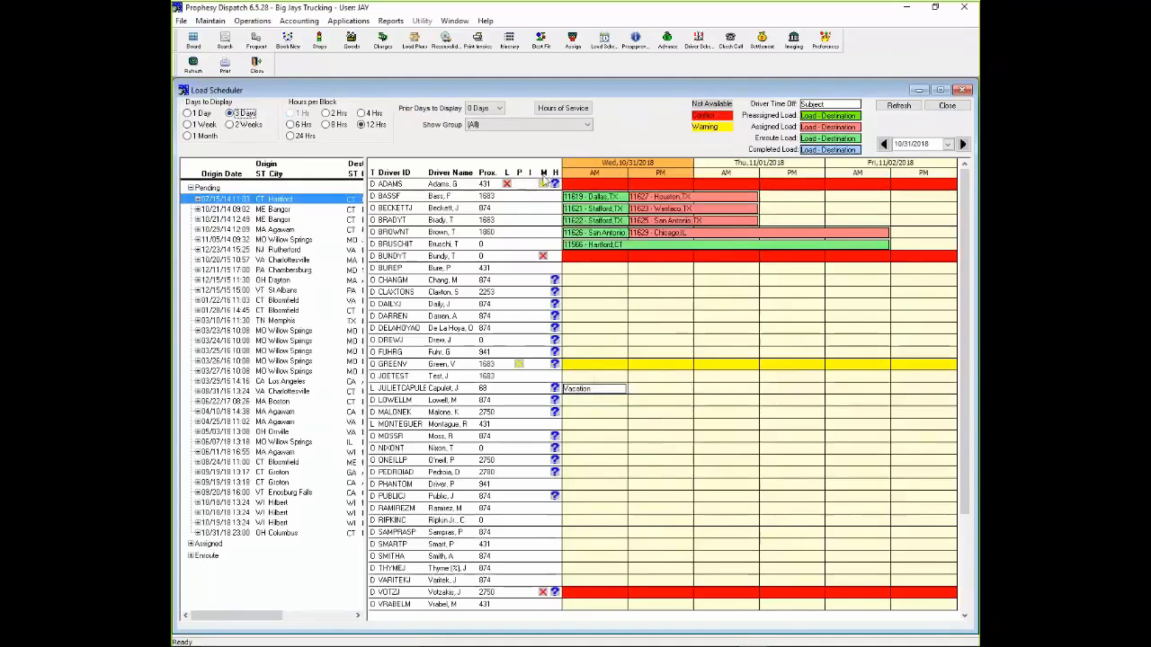
{"action": "mouse_move", "coordinate": [543, 183]}
{"action": "mouse_move", "coordinate": [406, 201]}
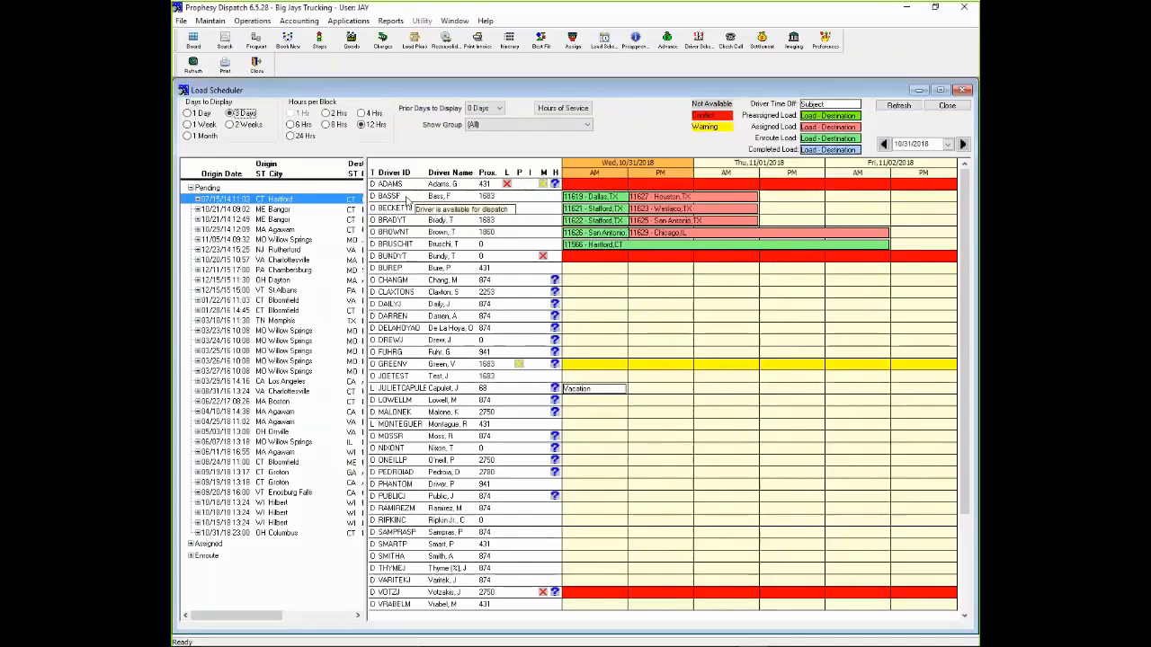
{"action": "mouse_move", "coordinate": [589, 198]}
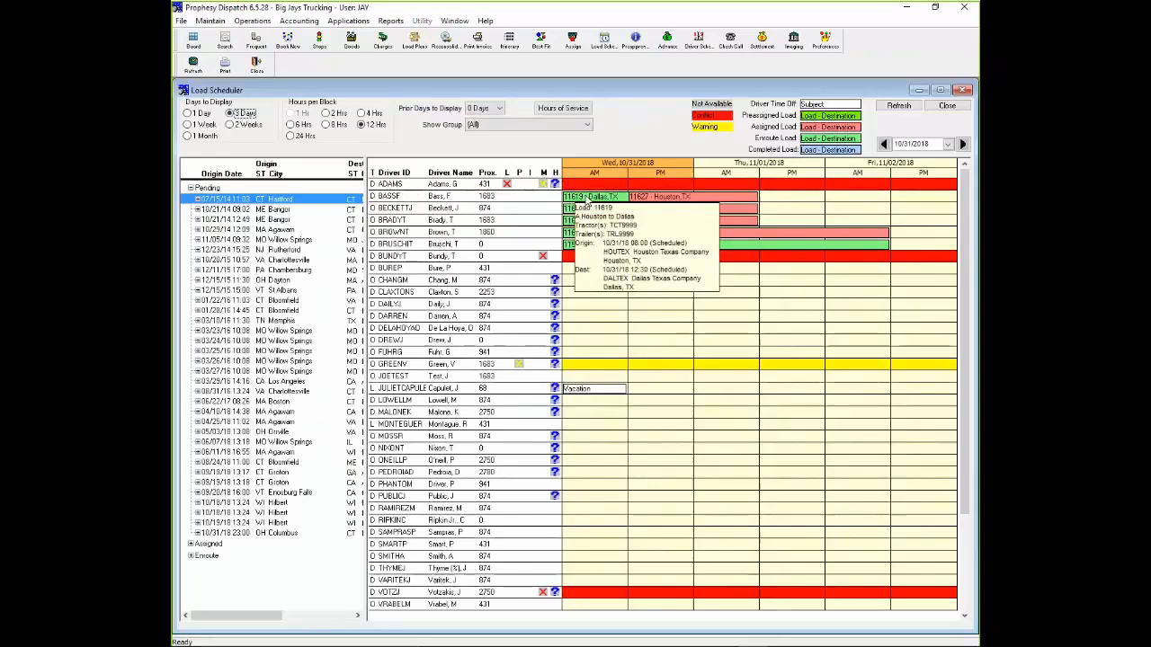
{"action": "mouse_move", "coordinate": [658, 198]}
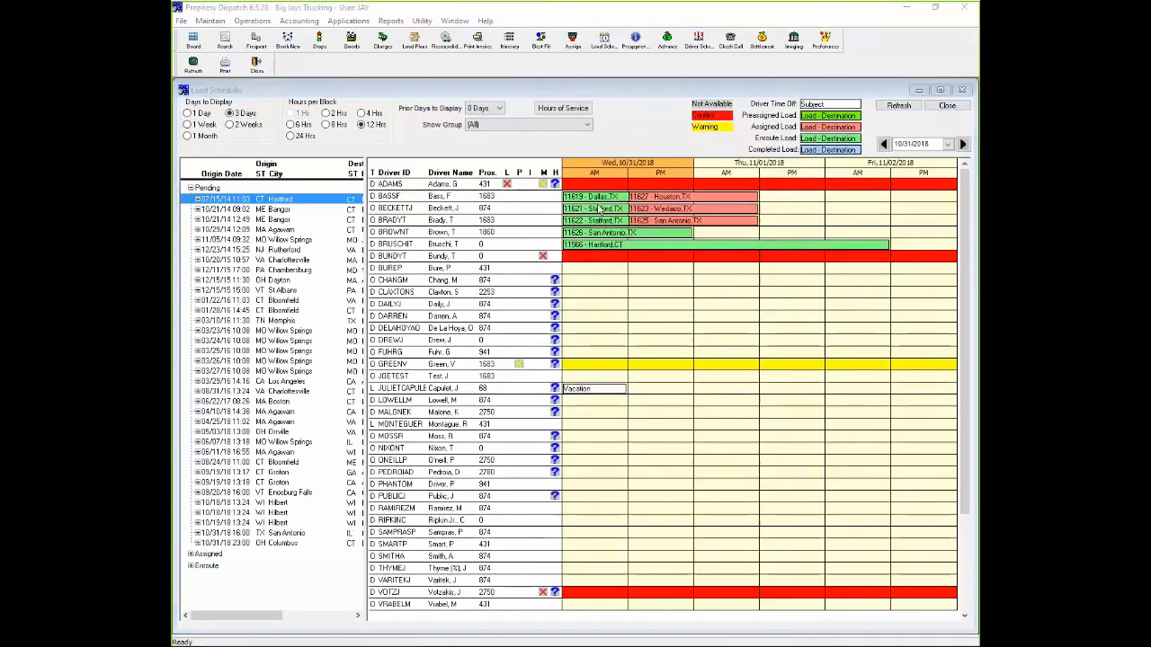
{"action": "mouse_move", "coordinate": [598, 209]}
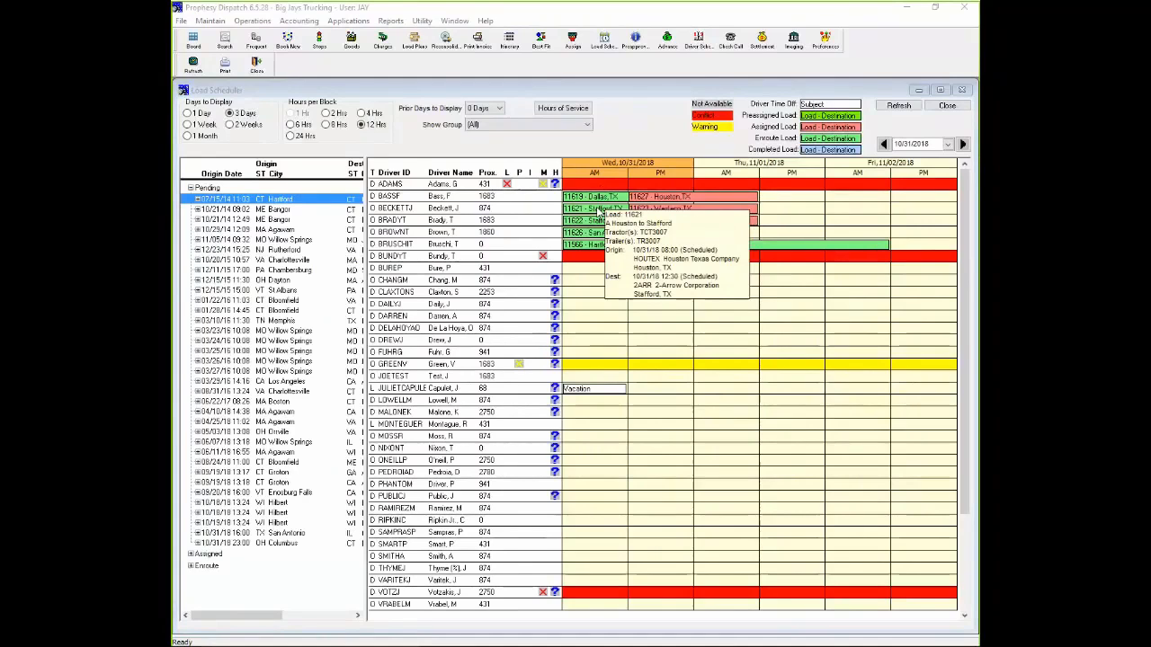
{"action": "mouse_move", "coordinate": [662, 210]}
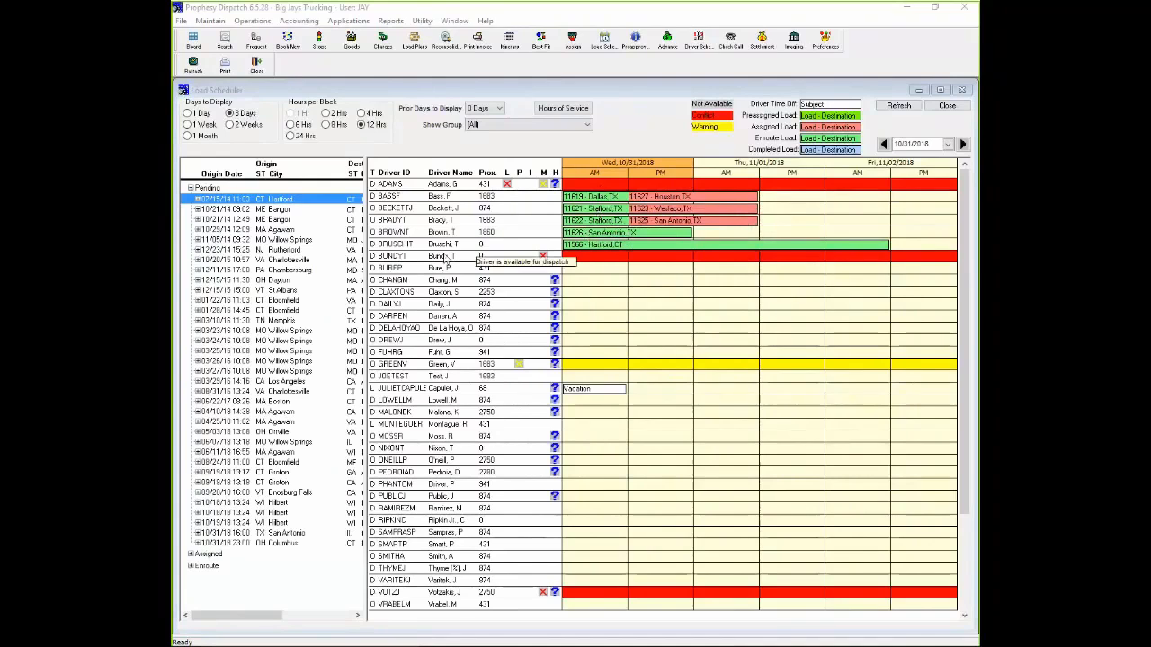
{"action": "mouse_move", "coordinate": [576, 235]}
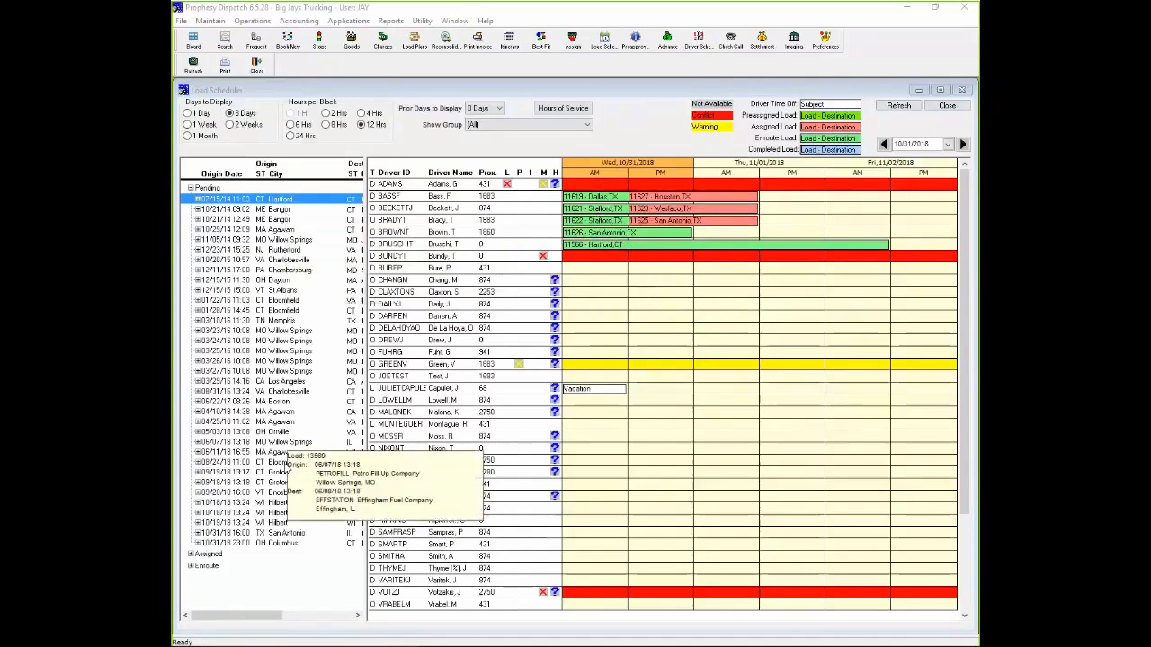
- Compare driver proximity for the pending San Antonio load of 10/31/18, a Hilbert load of 10/19/18 and the second Groton load of 09/19/18
{"action": "mouse_move", "coordinate": [290, 538]}
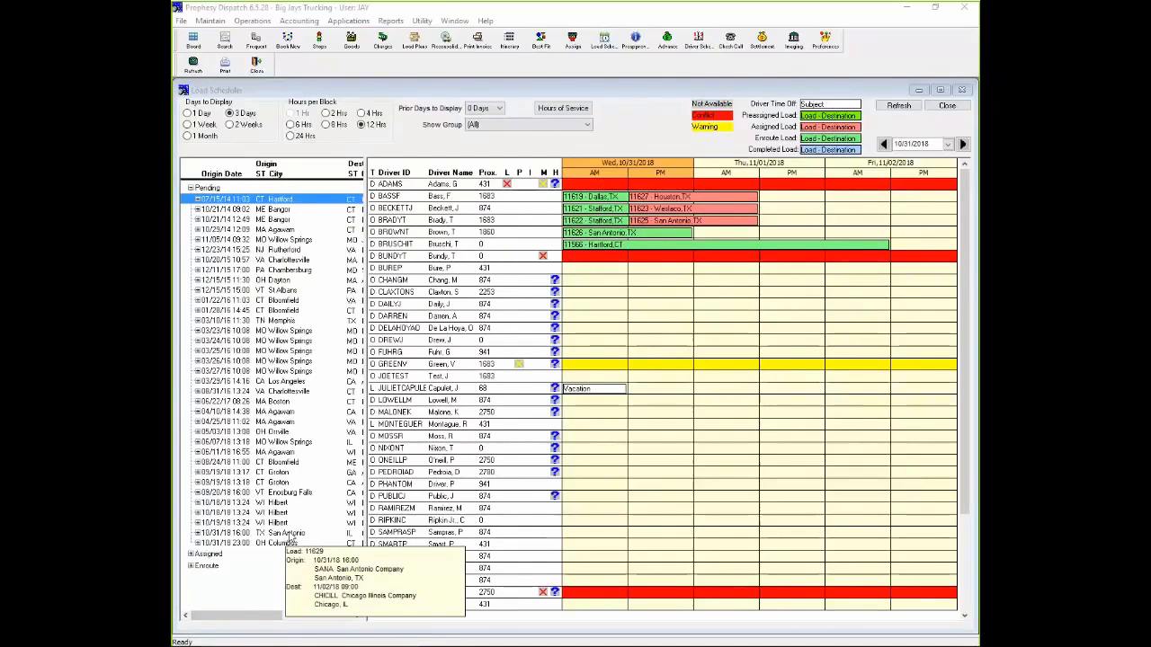
{"action": "left_click", "coordinate": [289, 534]}
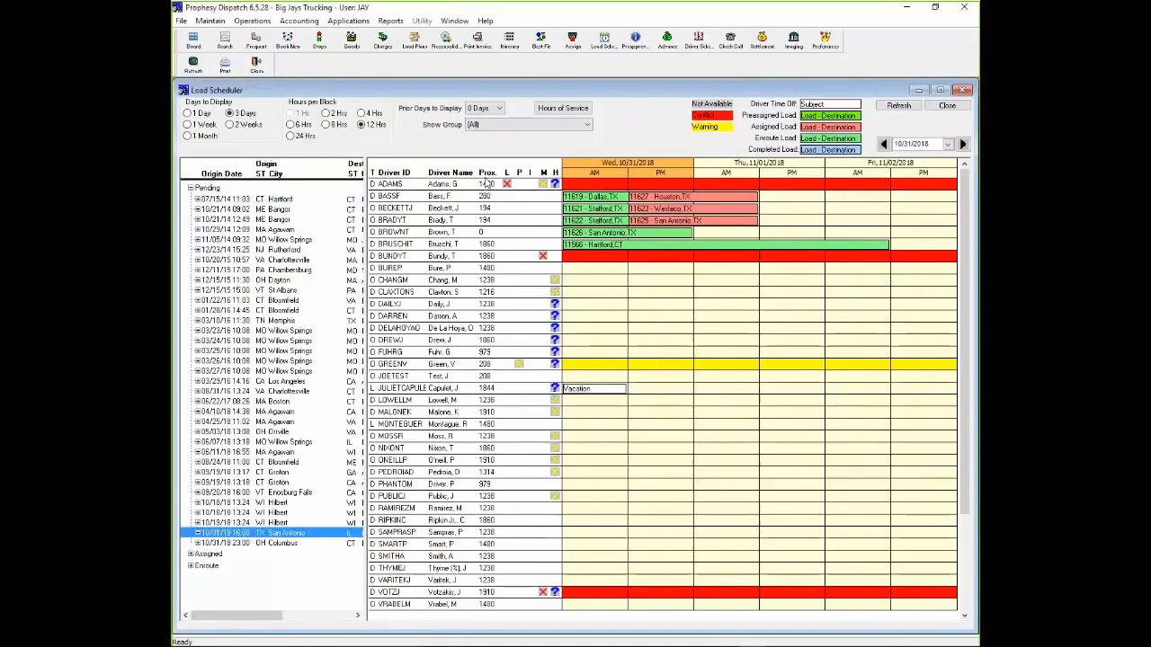
{"action": "mouse_move", "coordinate": [312, 536]}
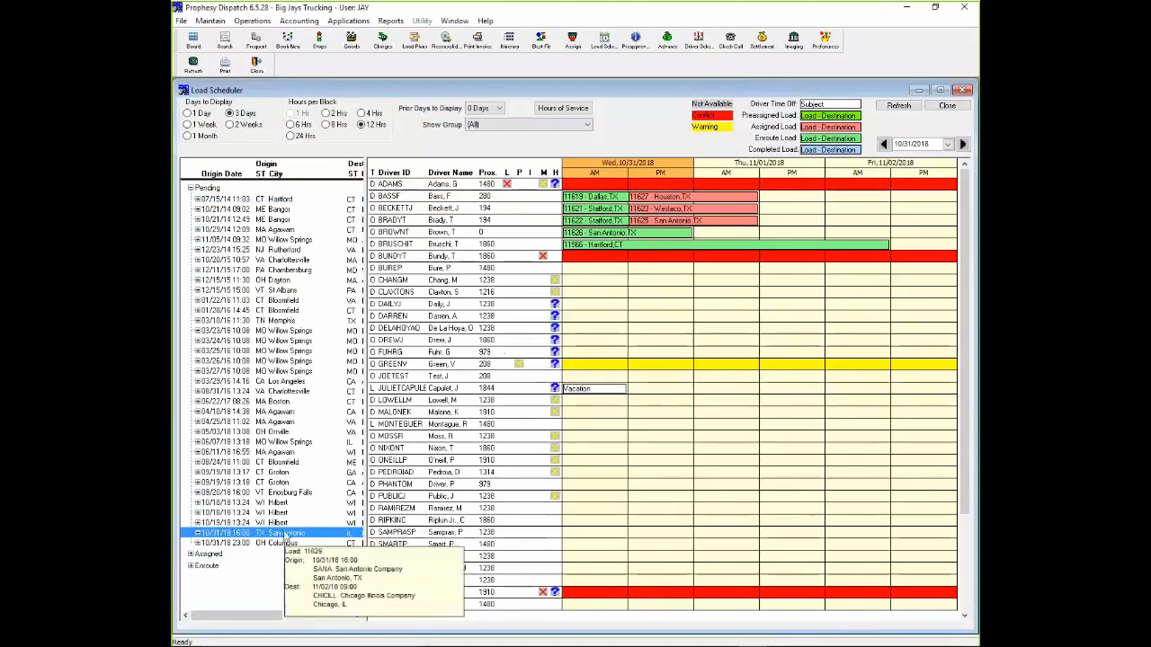
{"action": "left_click", "coordinate": [282, 512]}
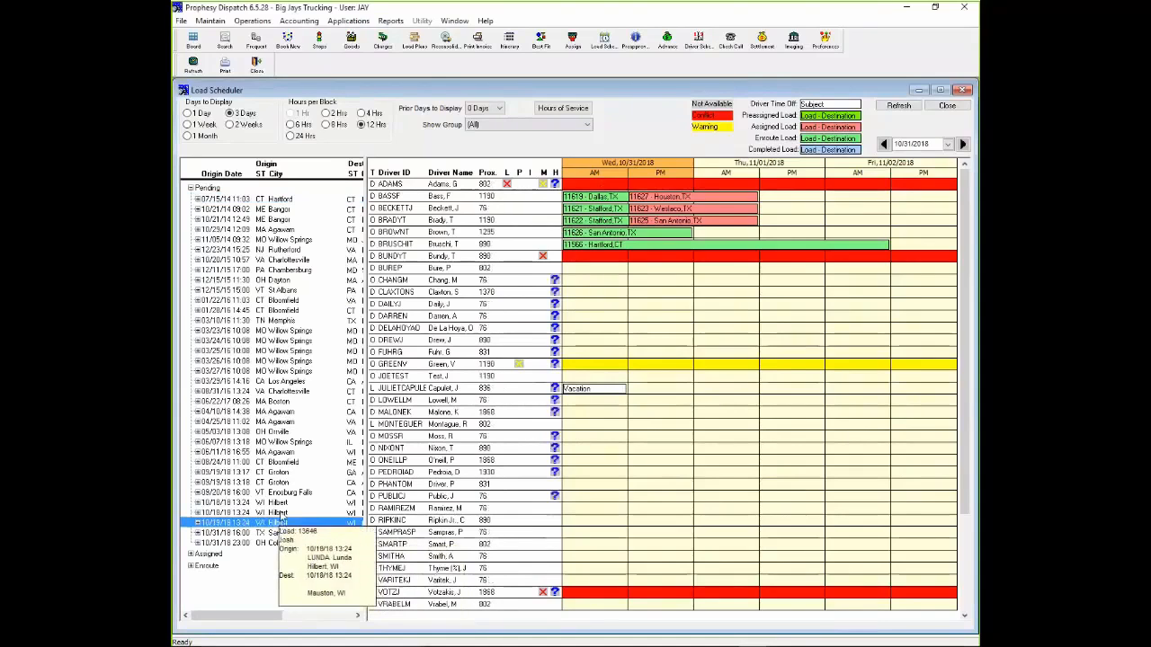
{"action": "left_click", "coordinate": [285, 482]}
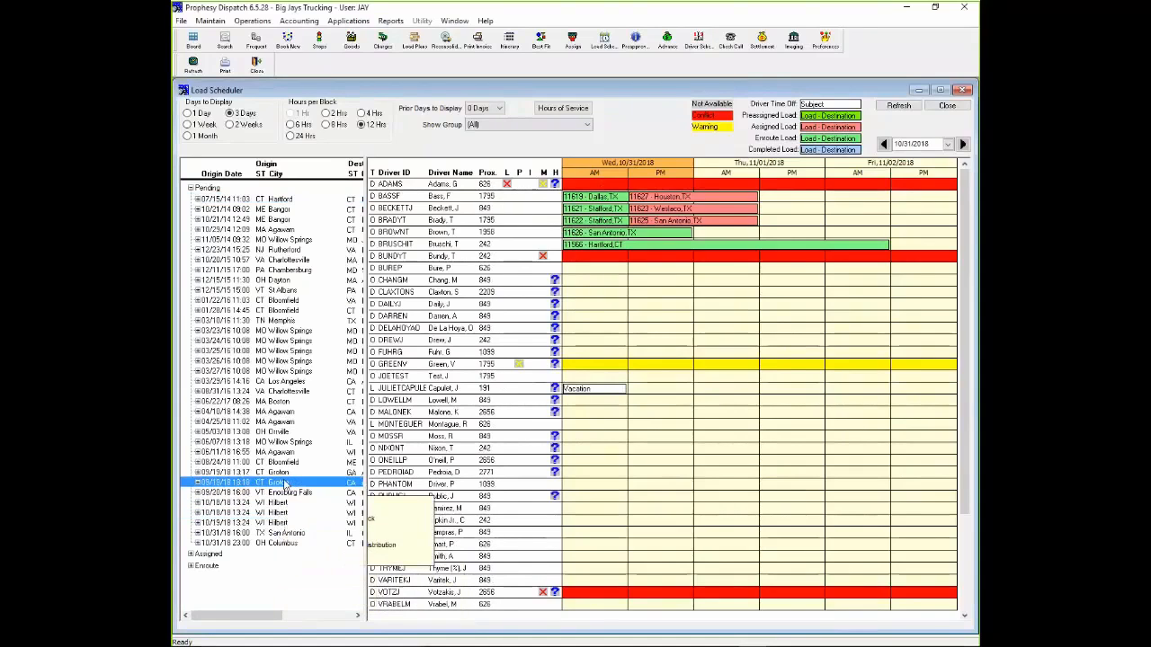
- Assign the pending San Antonio load of 10/31/18 to the driver whose enroute load ends in San Antonio
{"action": "left_click", "coordinate": [284, 452]}
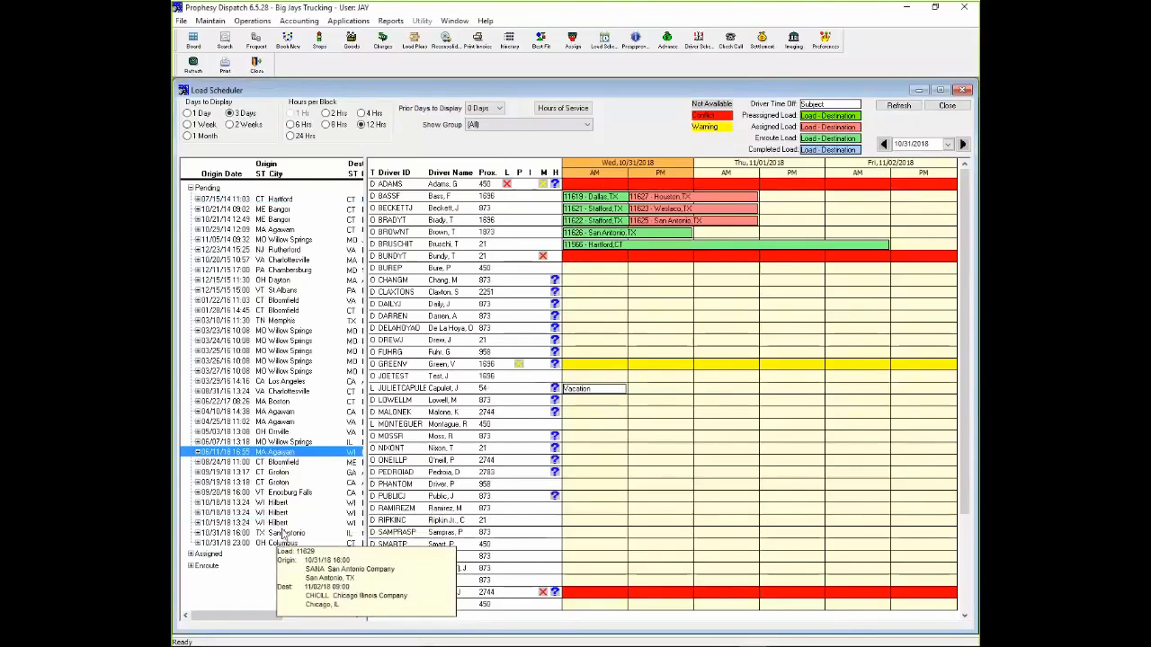
{"action": "left_click", "coordinate": [282, 533]}
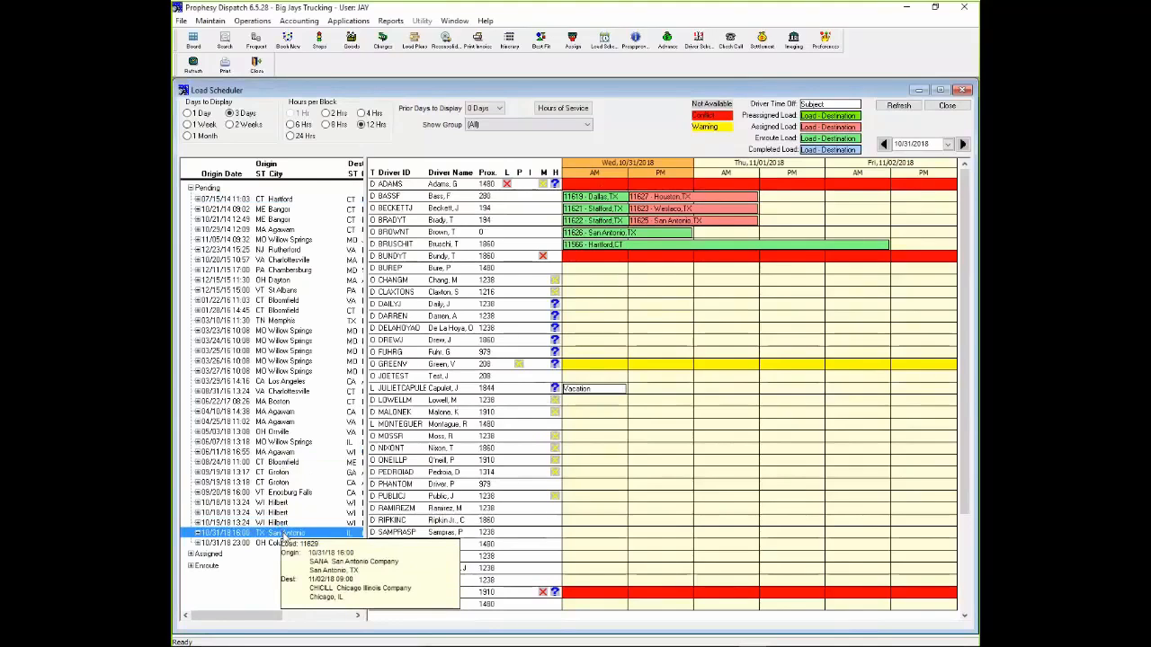
{"action": "left_click_drag", "start_coordinate": [284, 537], "coordinate": [456, 236]}
{"action": "left_click", "coordinate": [707, 224]}
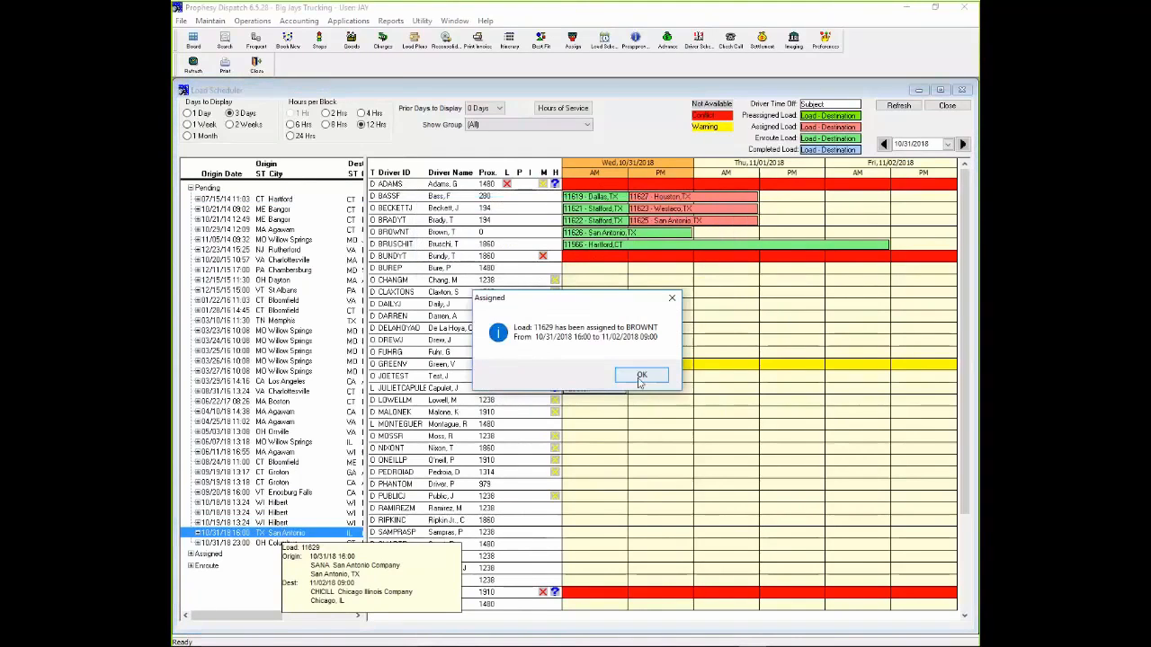
{"action": "left_click", "coordinate": [641, 375]}
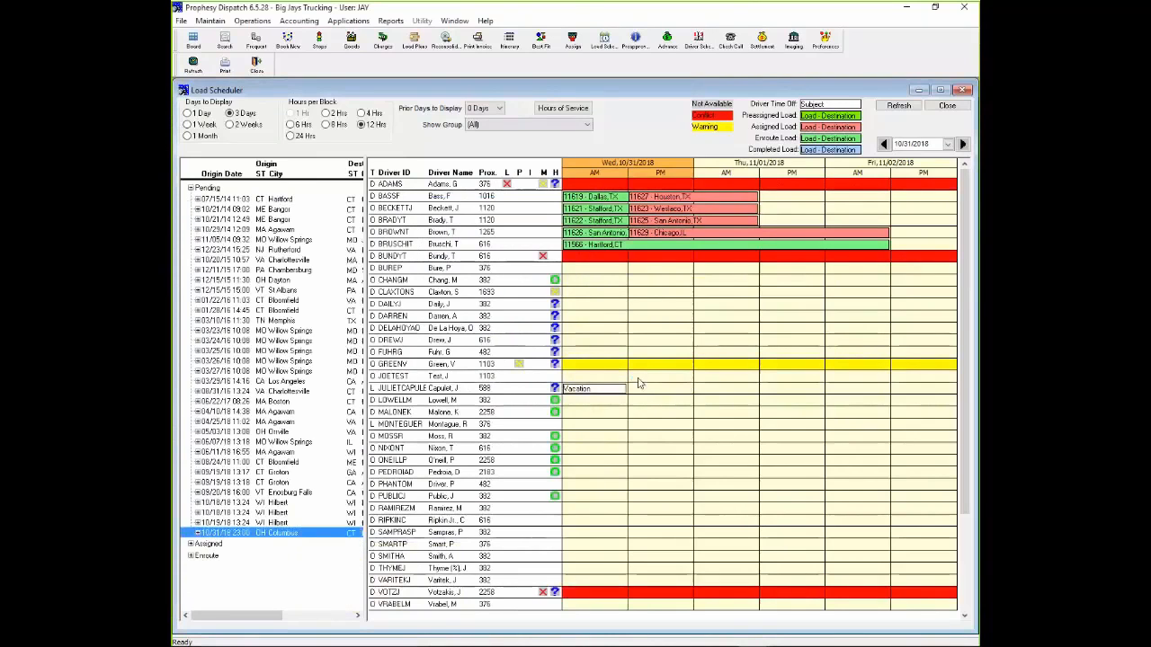
- Examine the San Antonio and Chicago loads on the assigned driver's timeline, the vacation entry and the yellow-highlighted driver's warning marker
{"action": "mouse_move", "coordinate": [594, 236]}
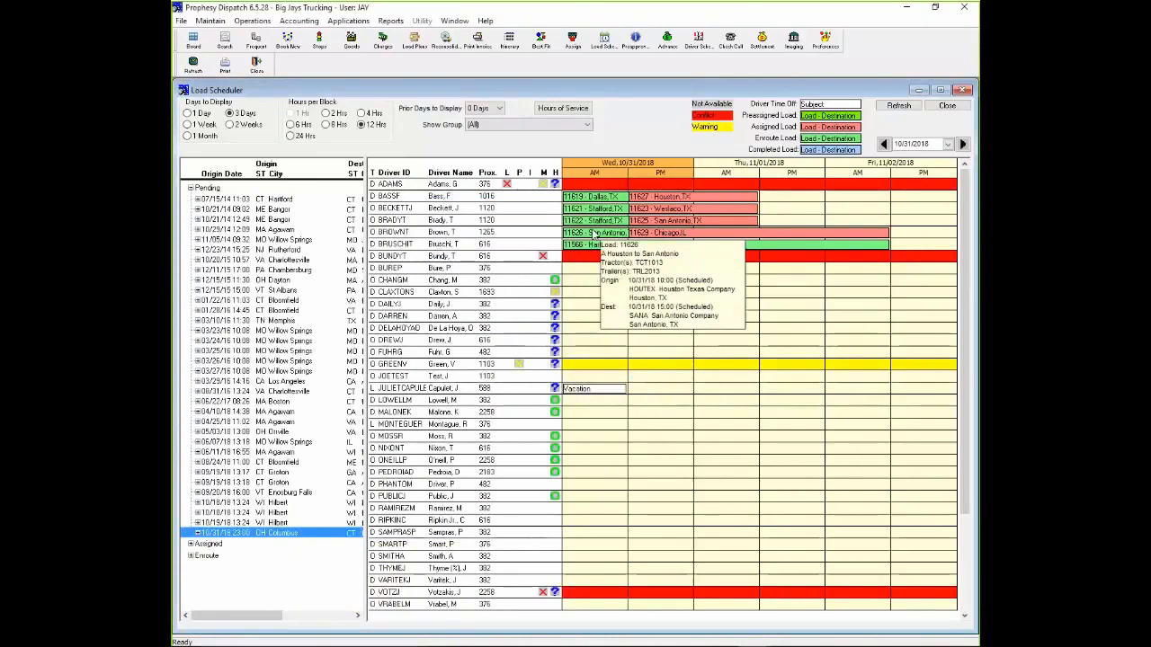
{"action": "mouse_move", "coordinate": [644, 236]}
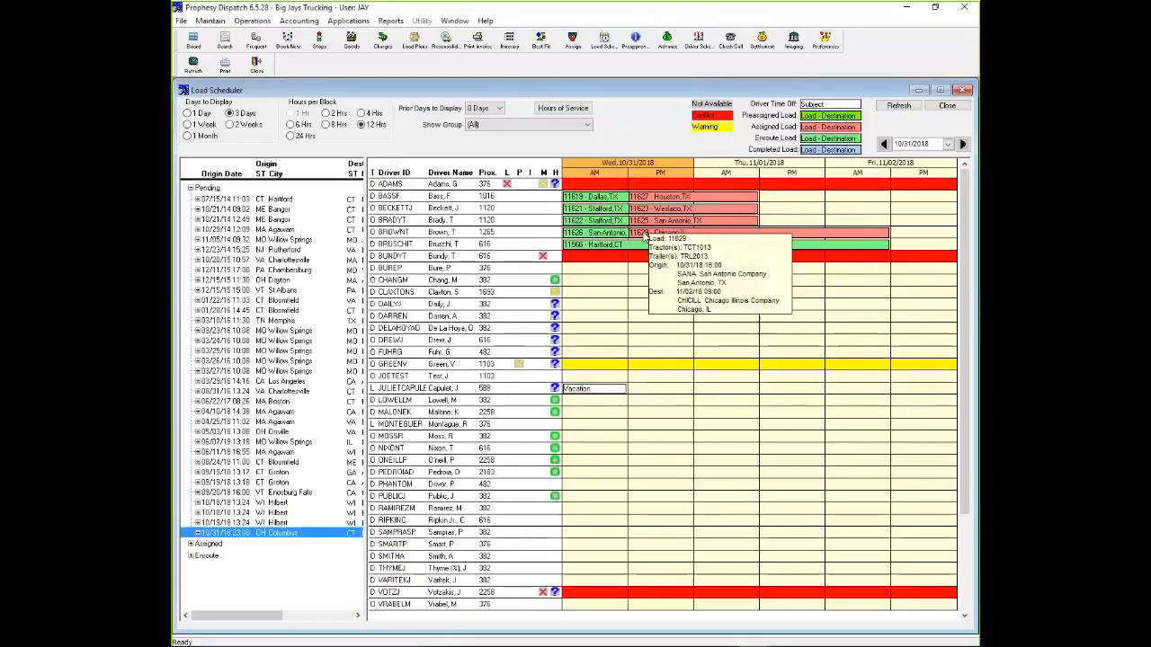
{"action": "mouse_move", "coordinate": [598, 393]}
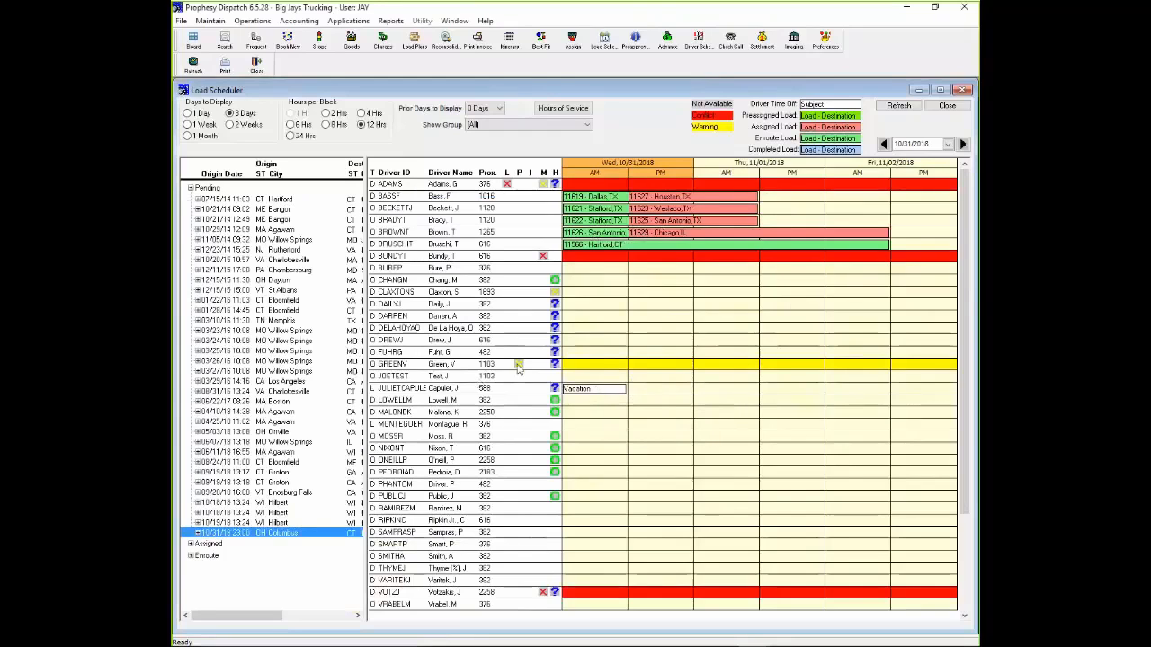
{"action": "mouse_move", "coordinate": [517, 367]}
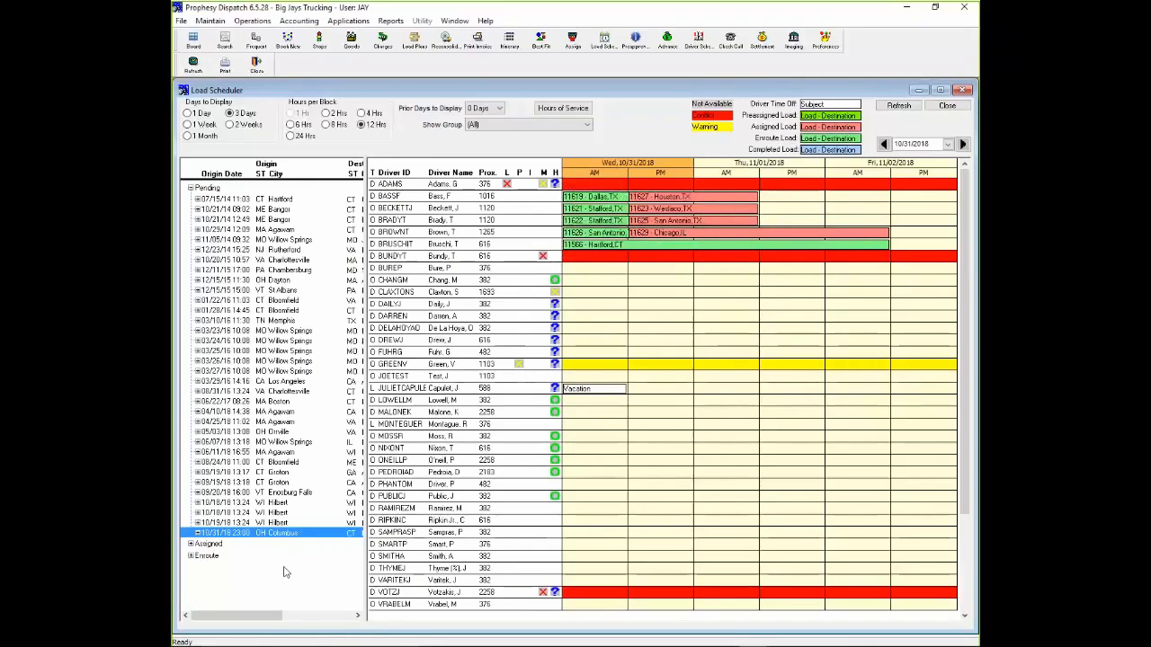
- Inspect the pending Columbus load's details and the drivers' hours-of-service estimates for it, on a green and a yellow marker
{"action": "mouse_move", "coordinate": [286, 536]}
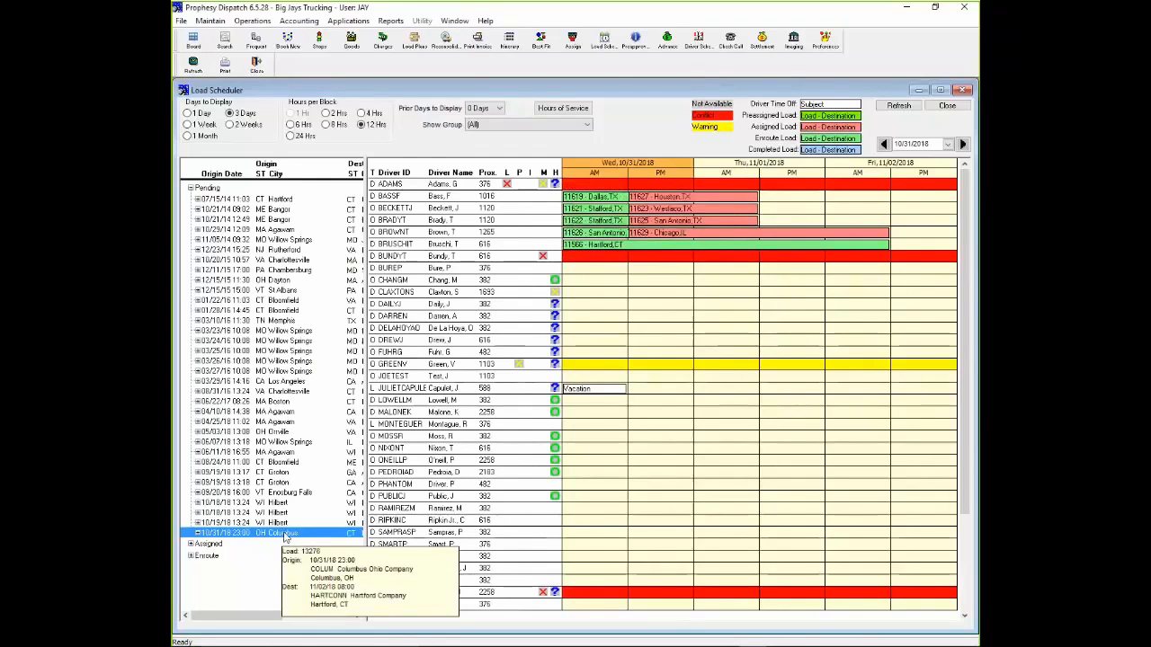
{"action": "mouse_move", "coordinate": [554, 498]}
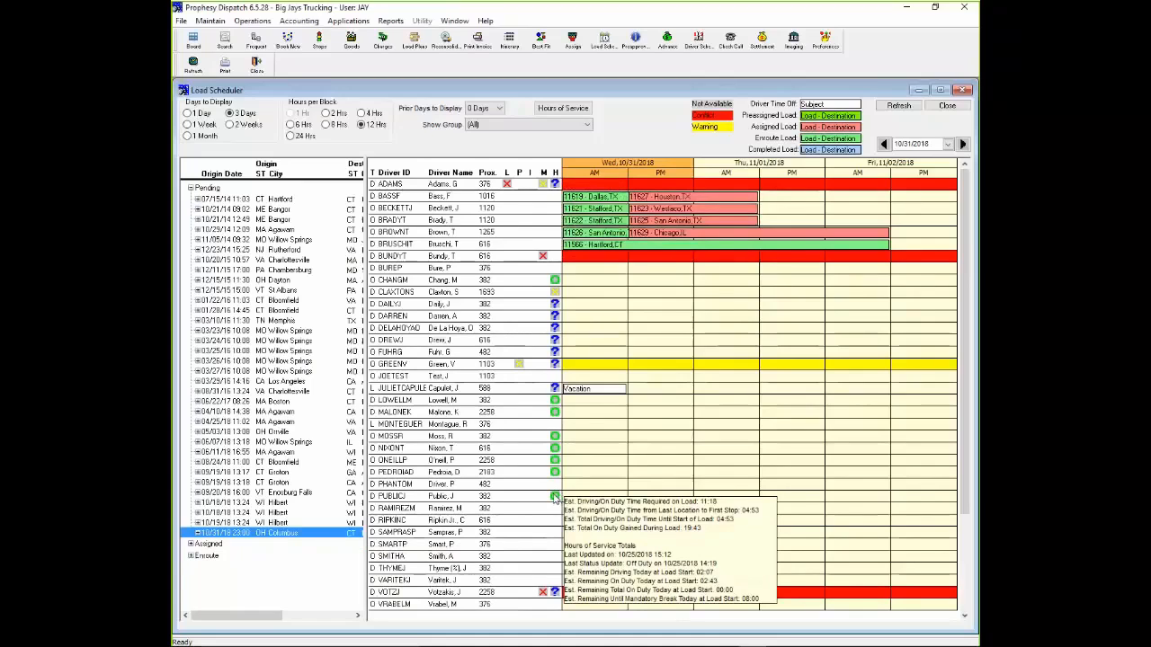
{"action": "mouse_move", "coordinate": [556, 294]}
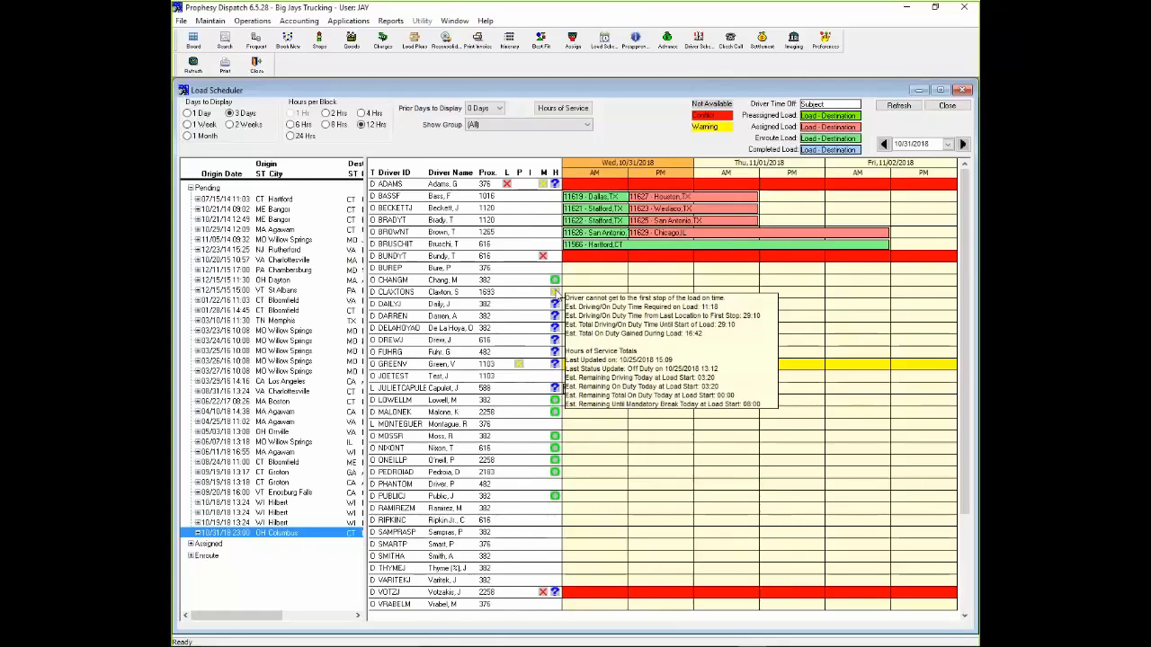
- Close the Load Scheduler and start booking a new shipment for customer PTSI
{"action": "left_click", "coordinate": [948, 105]}
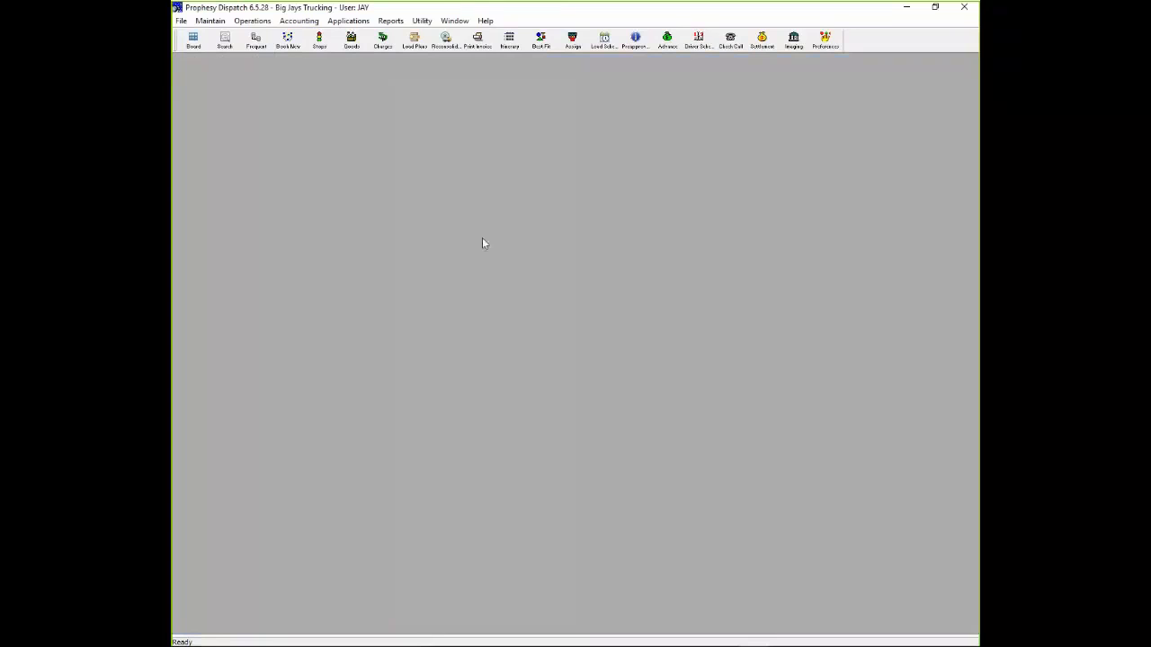
{"action": "left_click", "coordinate": [287, 41]}
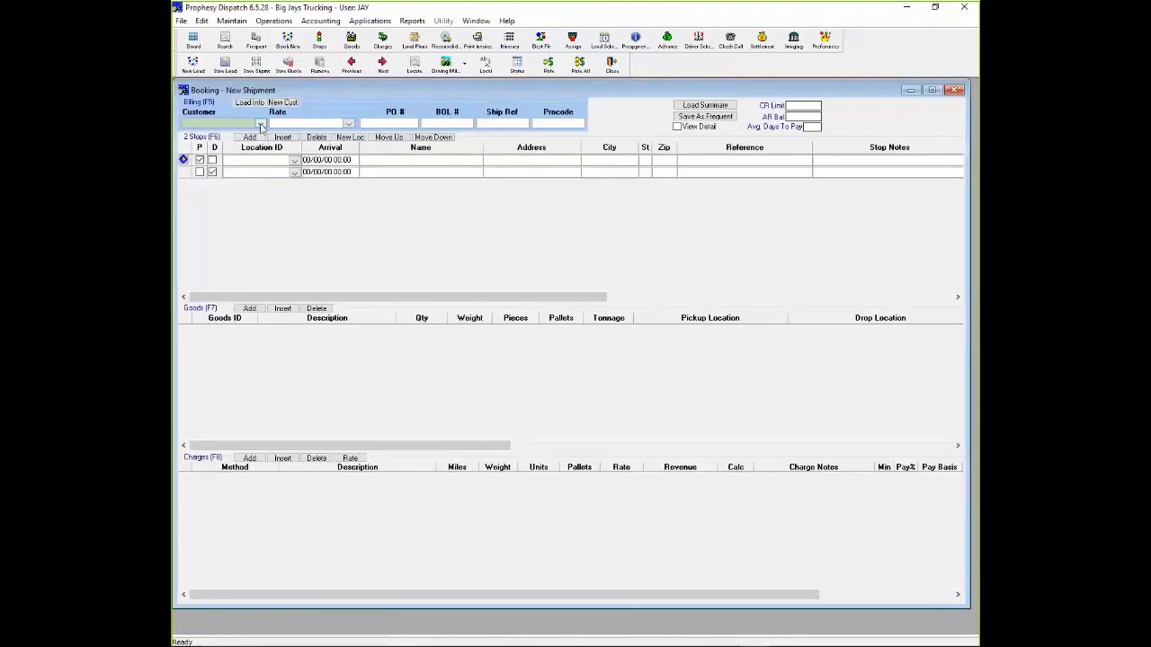
{"action": "left_click", "coordinate": [260, 124]}
{"action": "type", "text": "pro"}
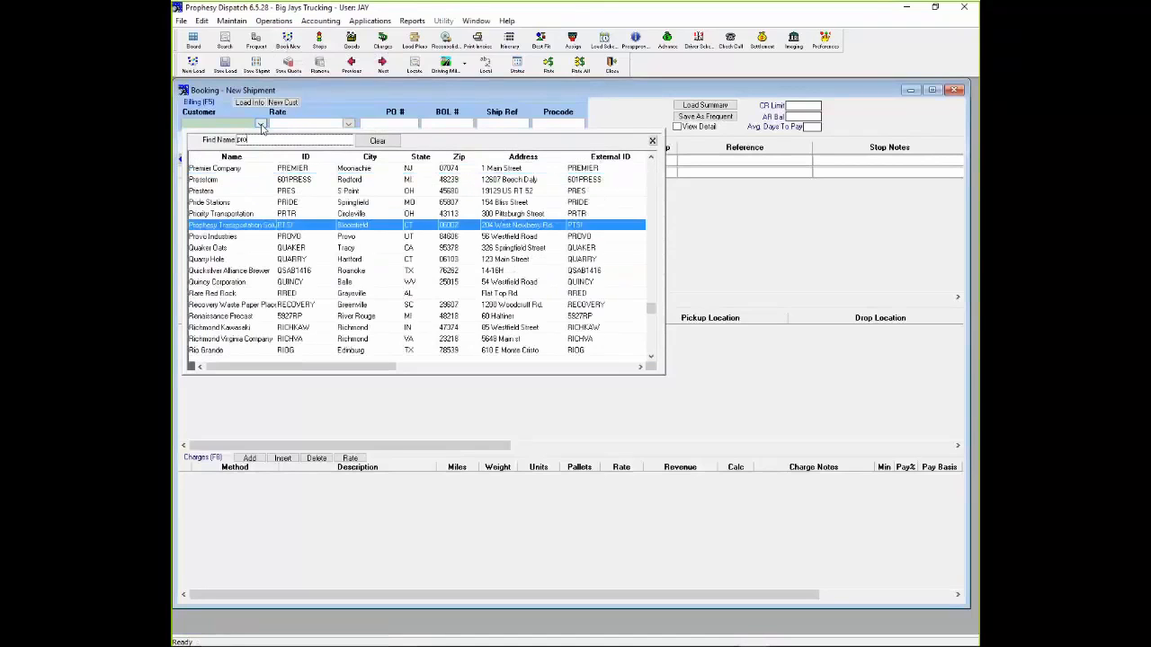
{"action": "key", "text": "Return"}
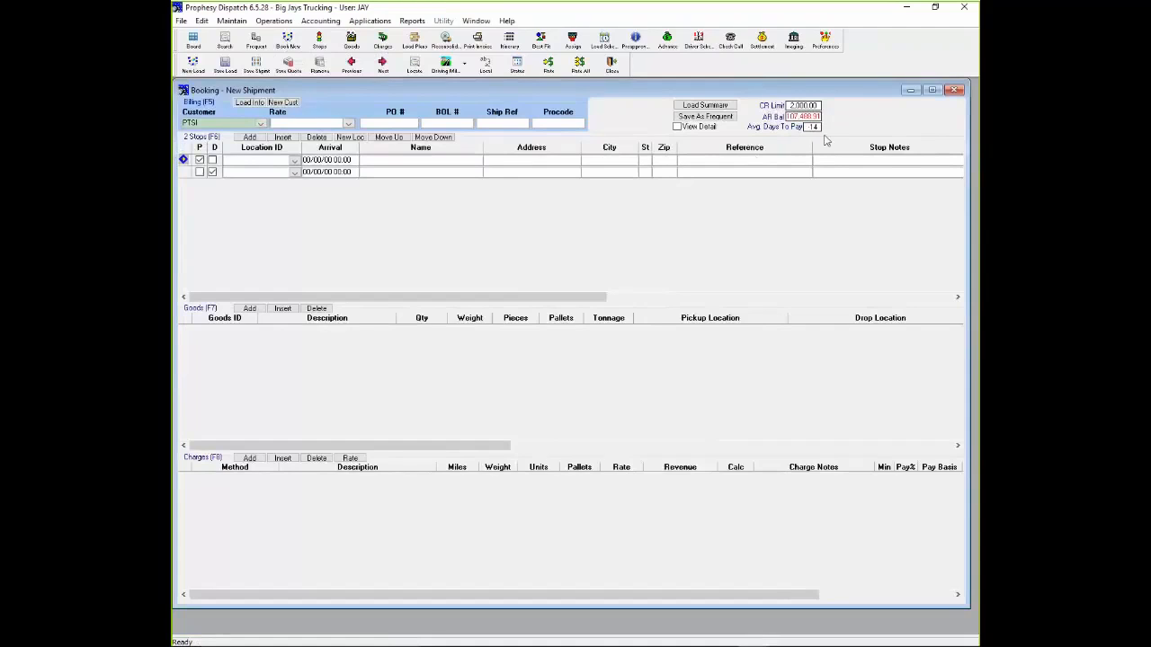
- Set the pickup stop's location to Prophesy Transportation Solutions (PTSI)
{"action": "left_click", "coordinate": [296, 171]}
{"action": "type", "text": "pro"}
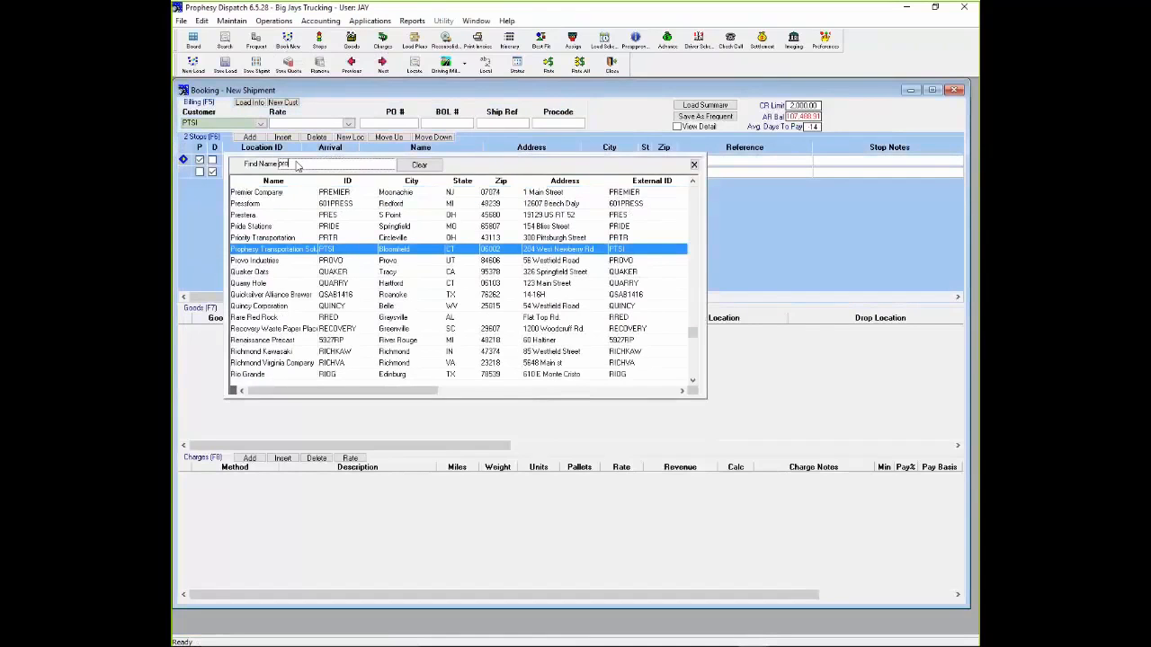
{"action": "key", "text": "Return"}
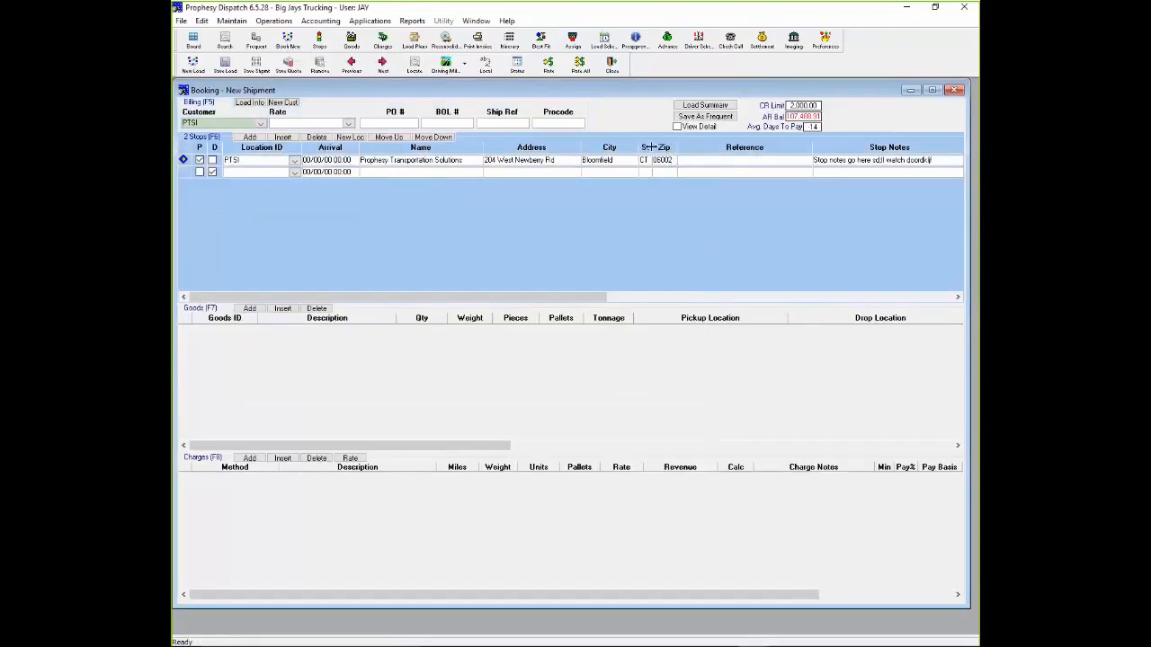
- Try zip code 01001 for the delivery stop and view the quick-add form for a new location
{"action": "left_click_drag", "start_coordinate": [649, 147], "coordinate": [660, 147]}
{"action": "left_click", "coordinate": [670, 172]}
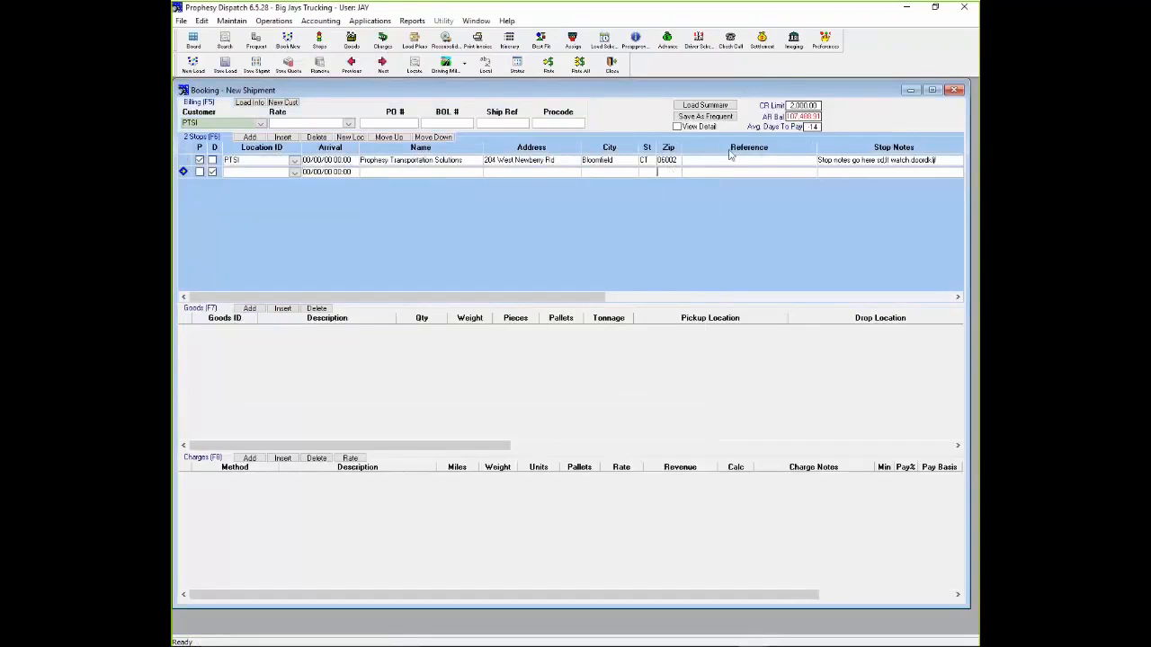
{"action": "type", "text": "01001"}
{"action": "key", "text": "Up"}
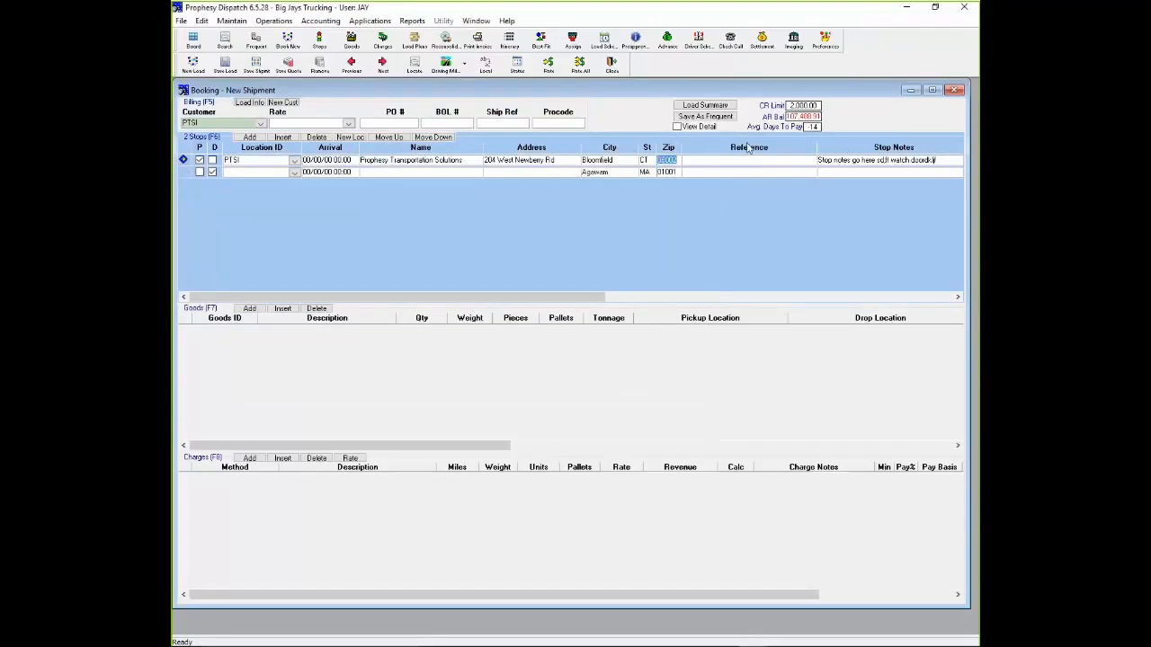
{"action": "left_click", "coordinate": [350, 137]}
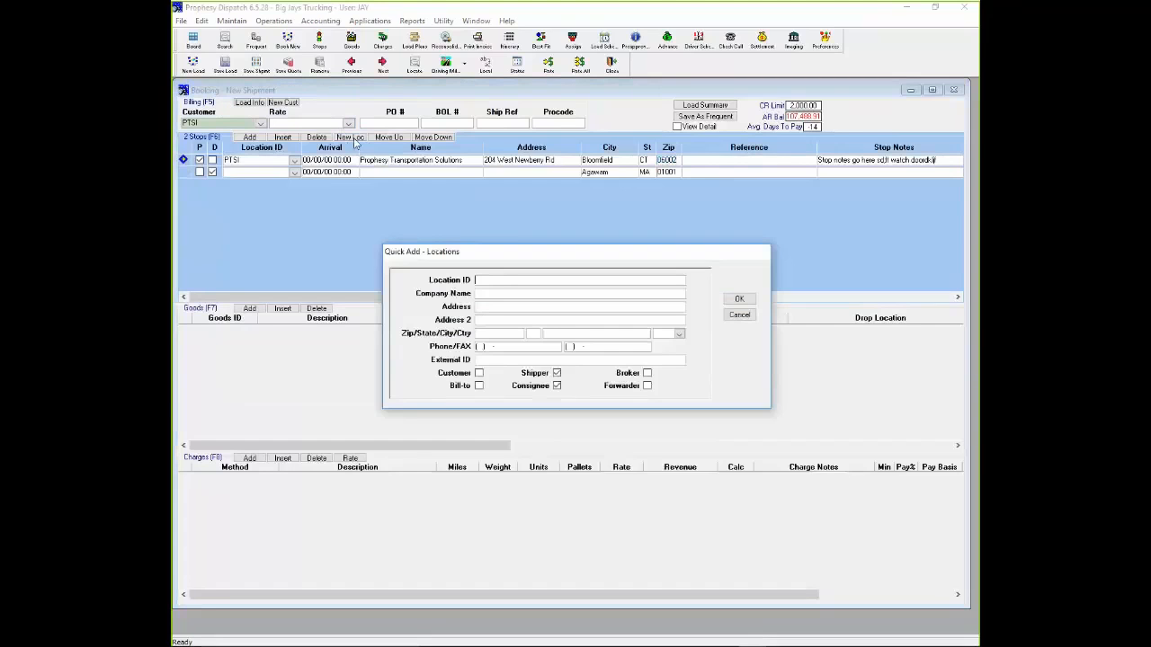
{"action": "left_click", "coordinate": [739, 315]}
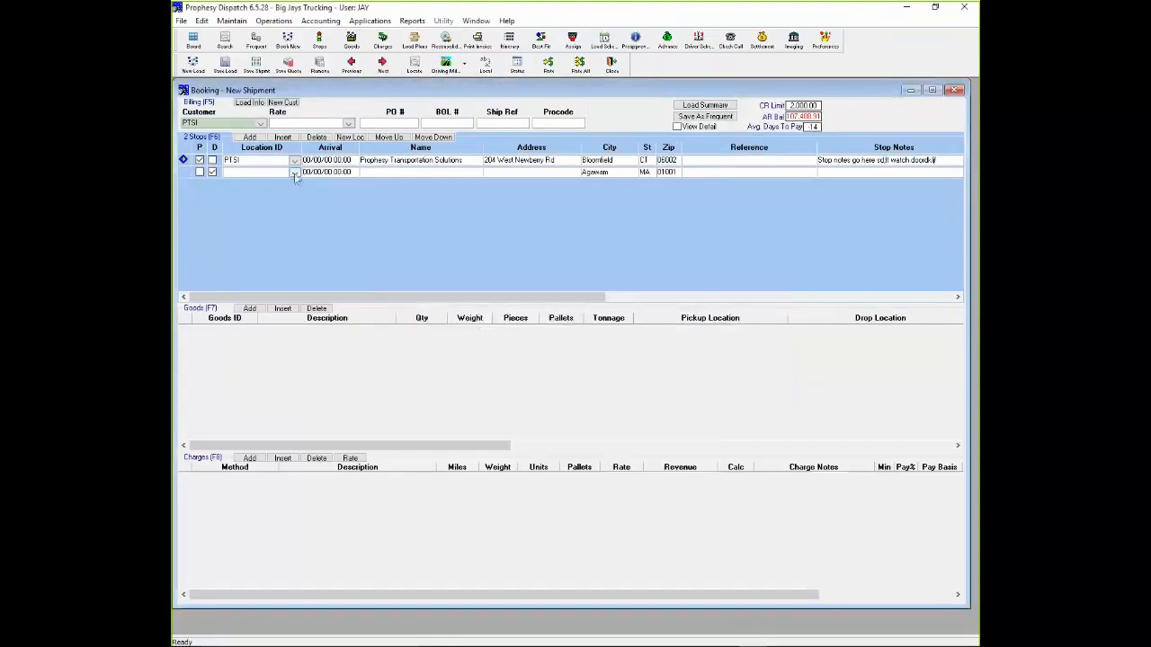
- Set the delivery stop's location to Milwaukee Company (MILW)
{"action": "left_click", "coordinate": [294, 172]}
{"action": "type", "text": "m"}
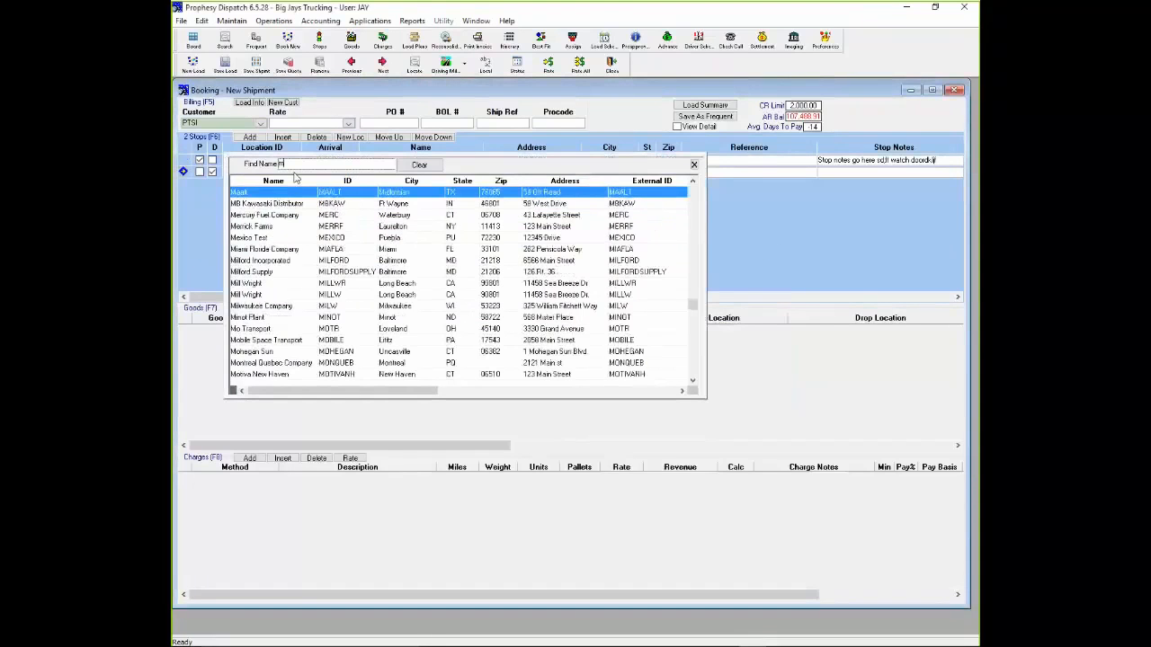
{"action": "type", "text": "ilwa"}
{"action": "key", "text": "Return"}
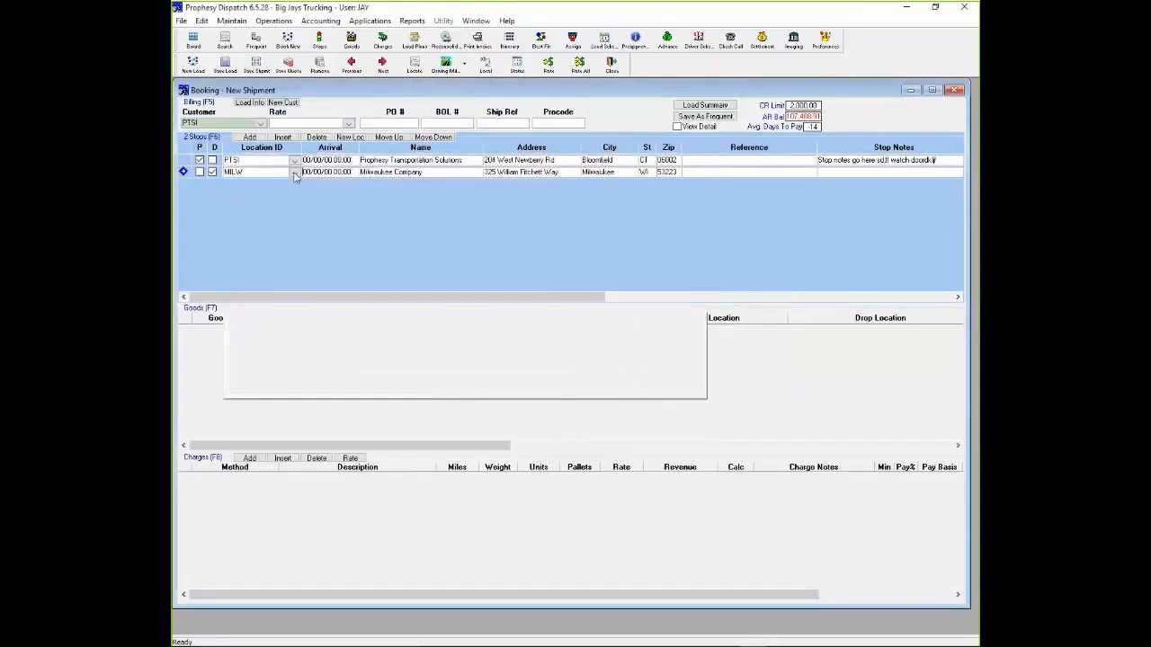
{"action": "left_click", "coordinate": [419, 161]}
{"action": "left_click", "coordinate": [597, 161]}
{"action": "left_click", "coordinate": [601, 176]}
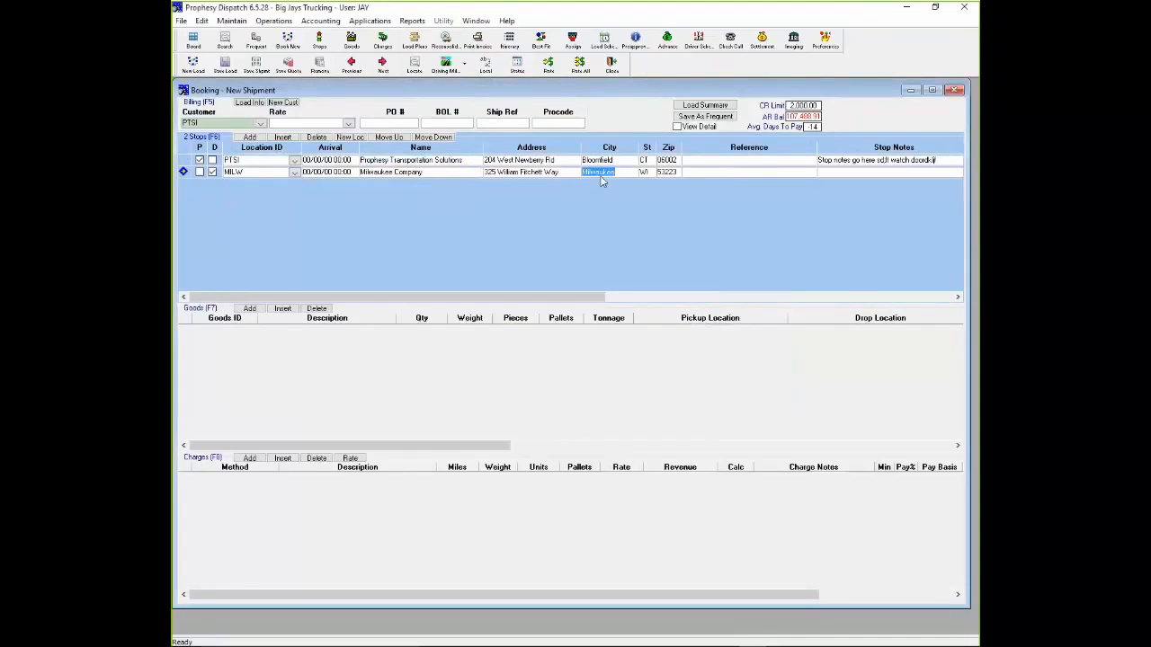
- Add a Dry Freight (DRY) goods line with a quantity of 44,000 and rate the shipment
{"action": "left_click", "coordinate": [369, 363]}
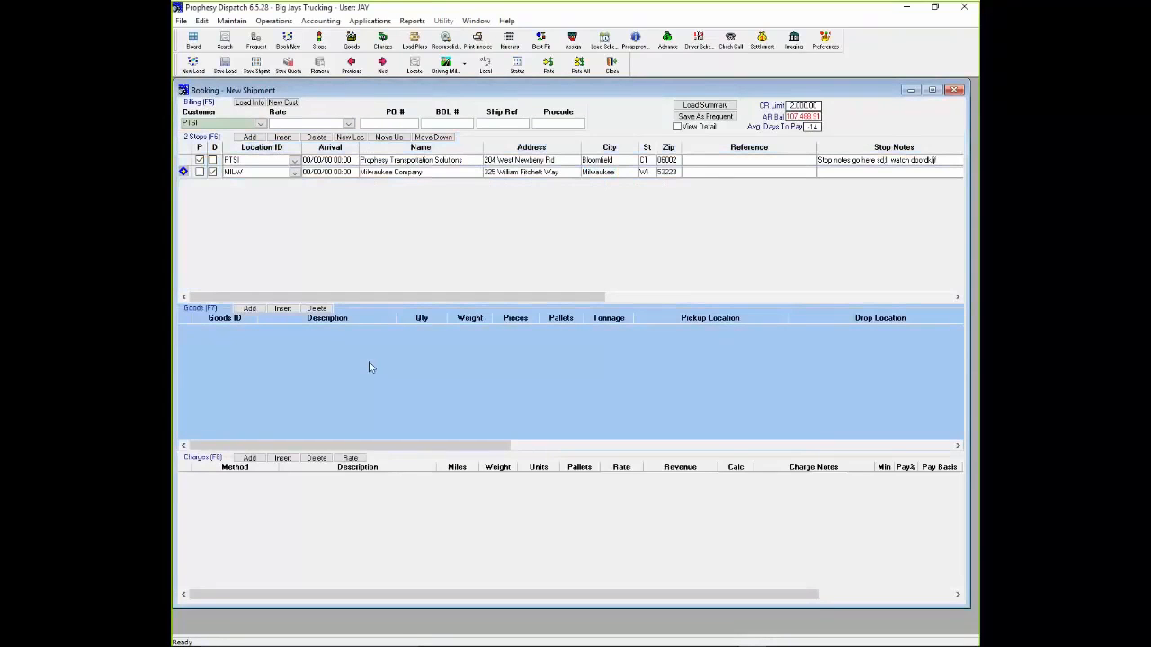
{"action": "left_click", "coordinate": [250, 309]}
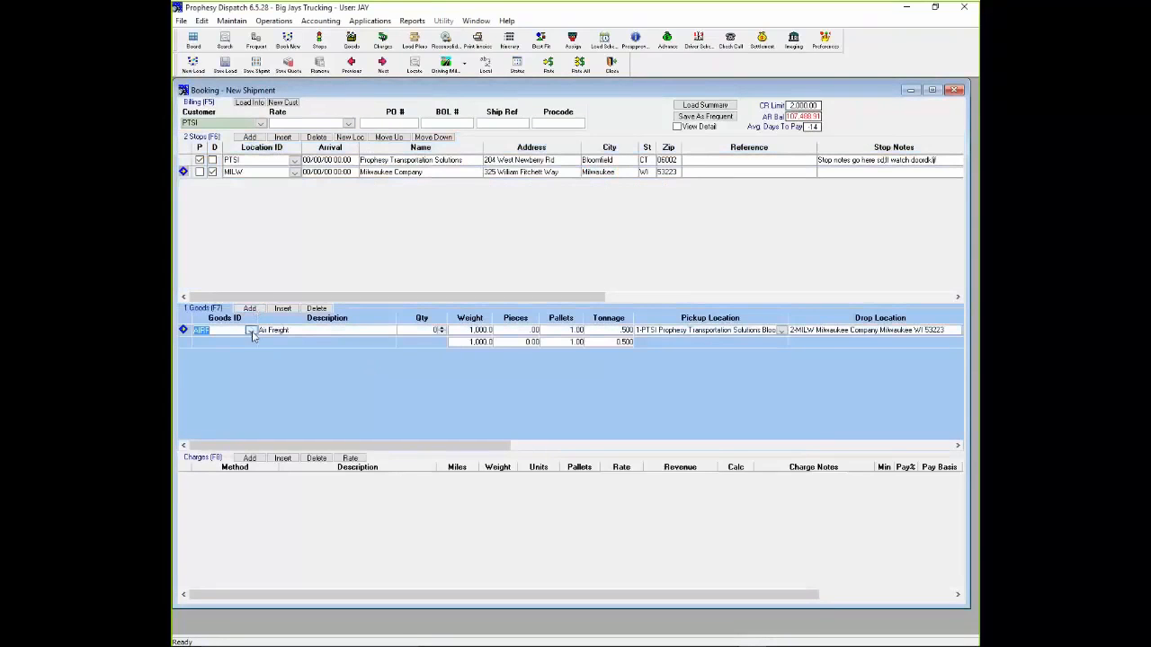
{"action": "left_click", "coordinate": [252, 333]}
{"action": "type", "text": "dry"}
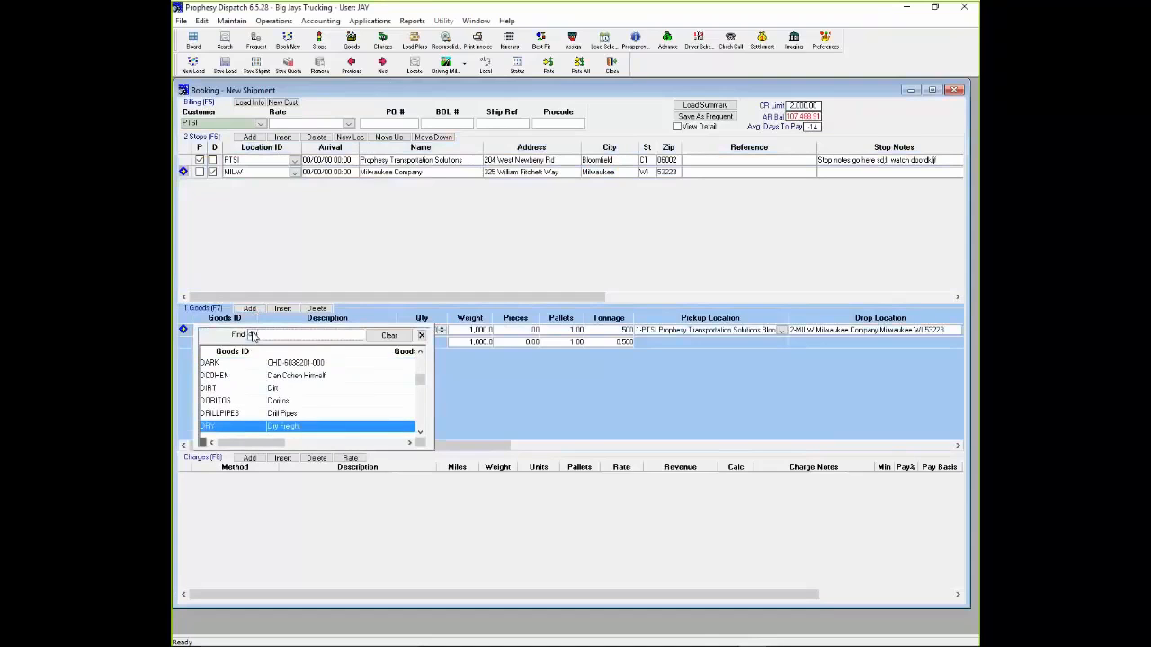
{"action": "left_click", "coordinate": [323, 426]}
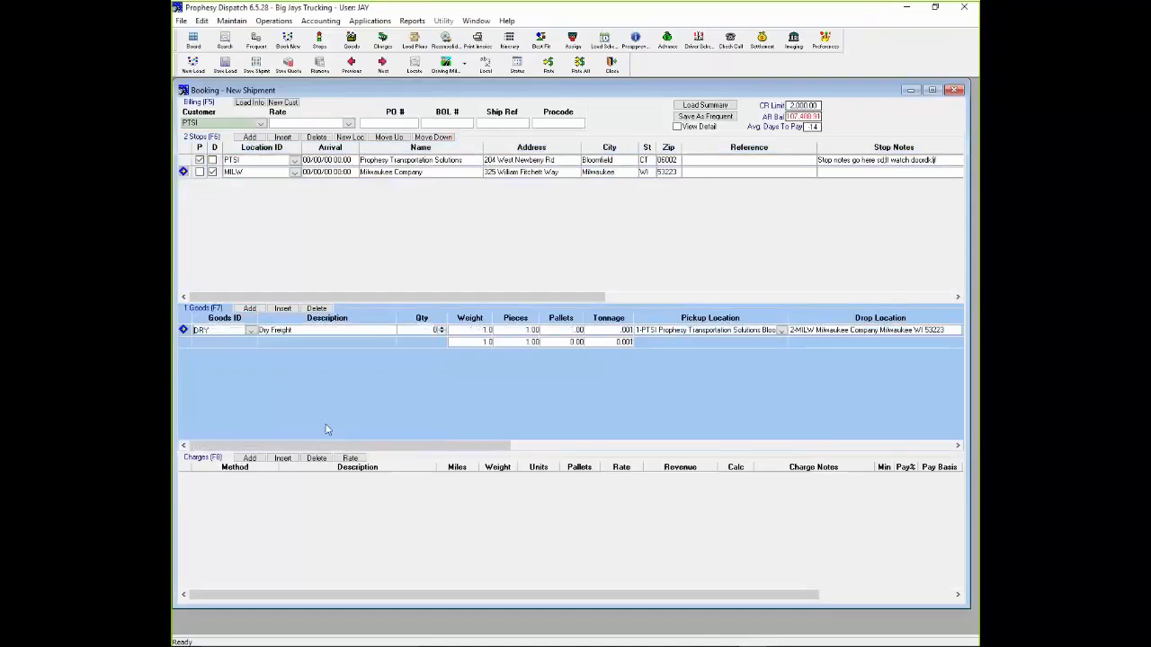
{"action": "left_click", "coordinate": [414, 333]}
{"action": "type", "text": "4400"}
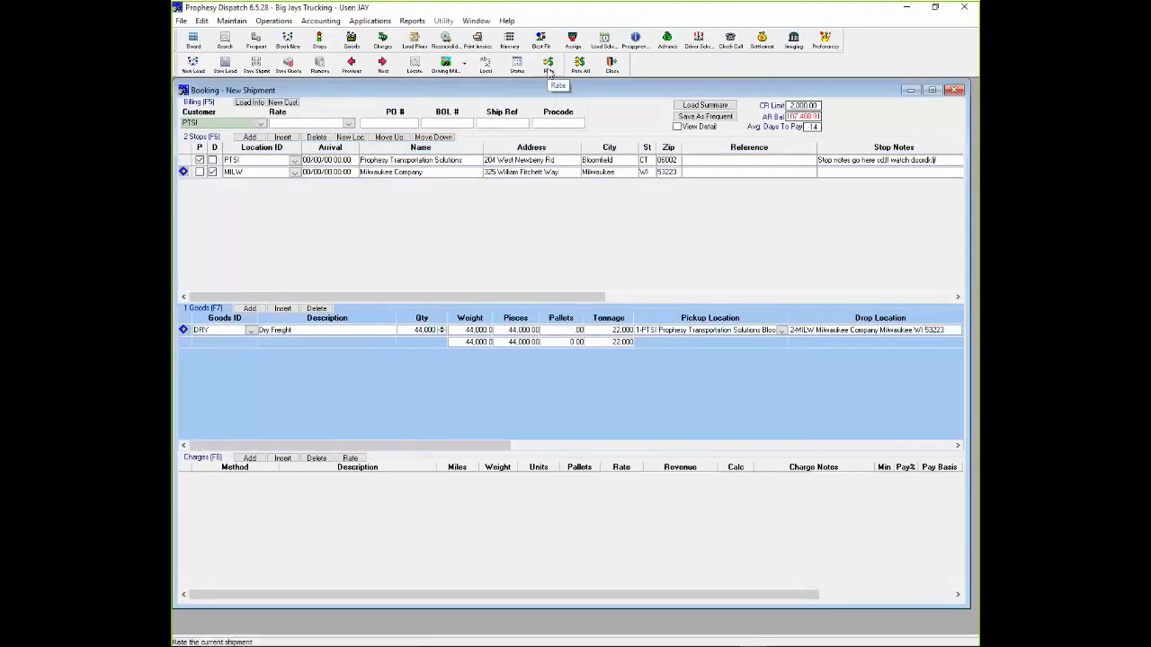
{"action": "left_click", "coordinate": [551, 73]}
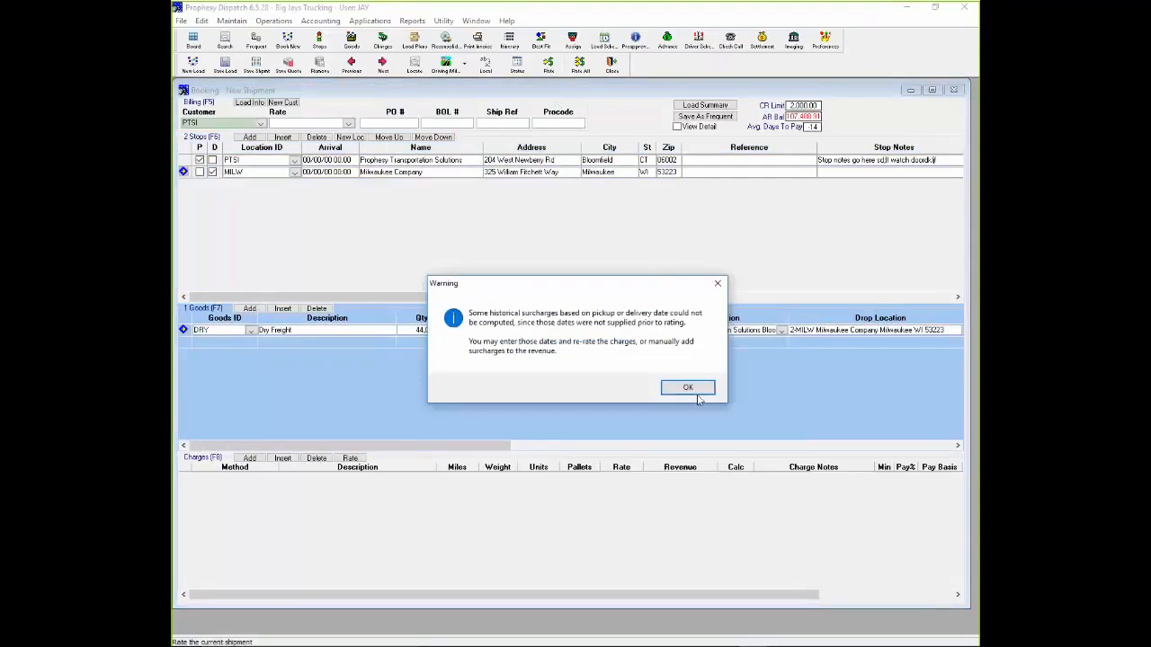
{"action": "left_click", "coordinate": [670, 383]}
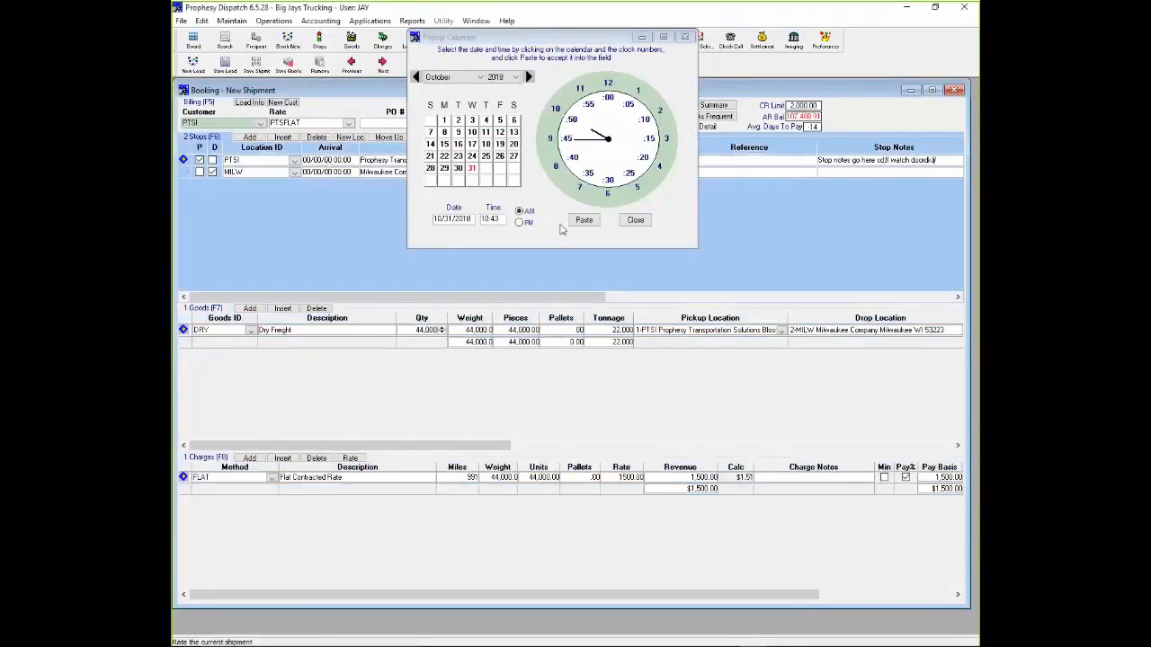
- Set the pickup arrival to 10/31/18 10:43 and the delivery arrival to 11/02/18 10:43, and rate the shipment again
{"action": "left_click", "coordinate": [583, 219]}
{"action": "left_click", "coordinate": [340, 175]}
{"action": "left_click", "coordinate": [480, 77]}
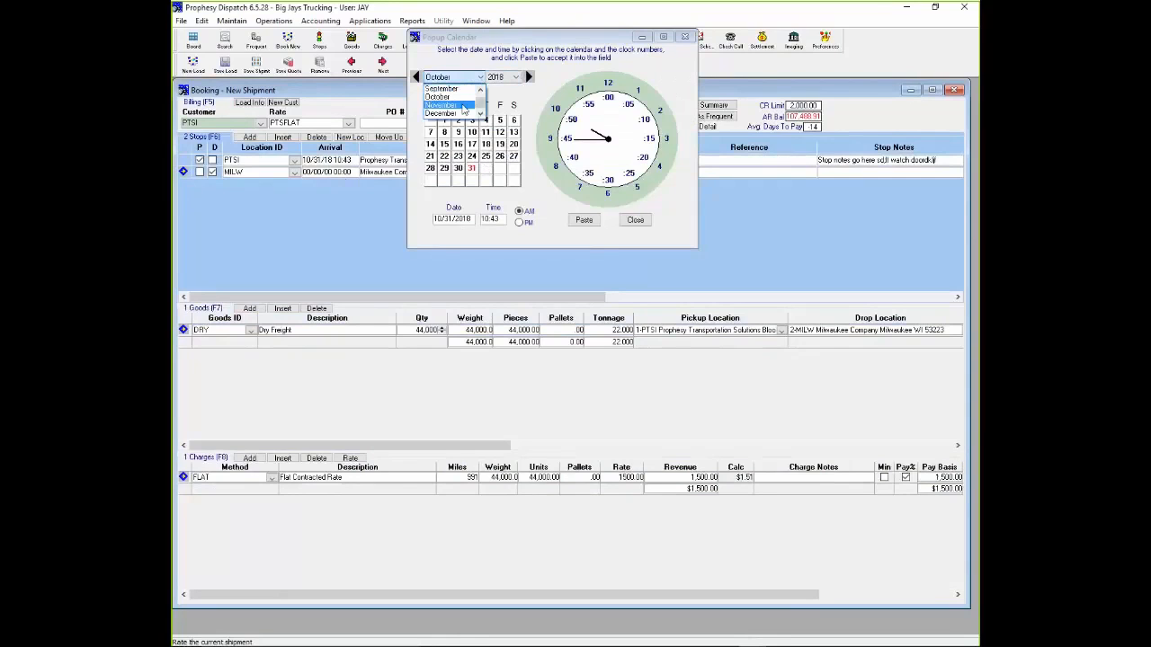
{"action": "left_click", "coordinate": [473, 107]}
{"action": "left_click", "coordinate": [500, 119]}
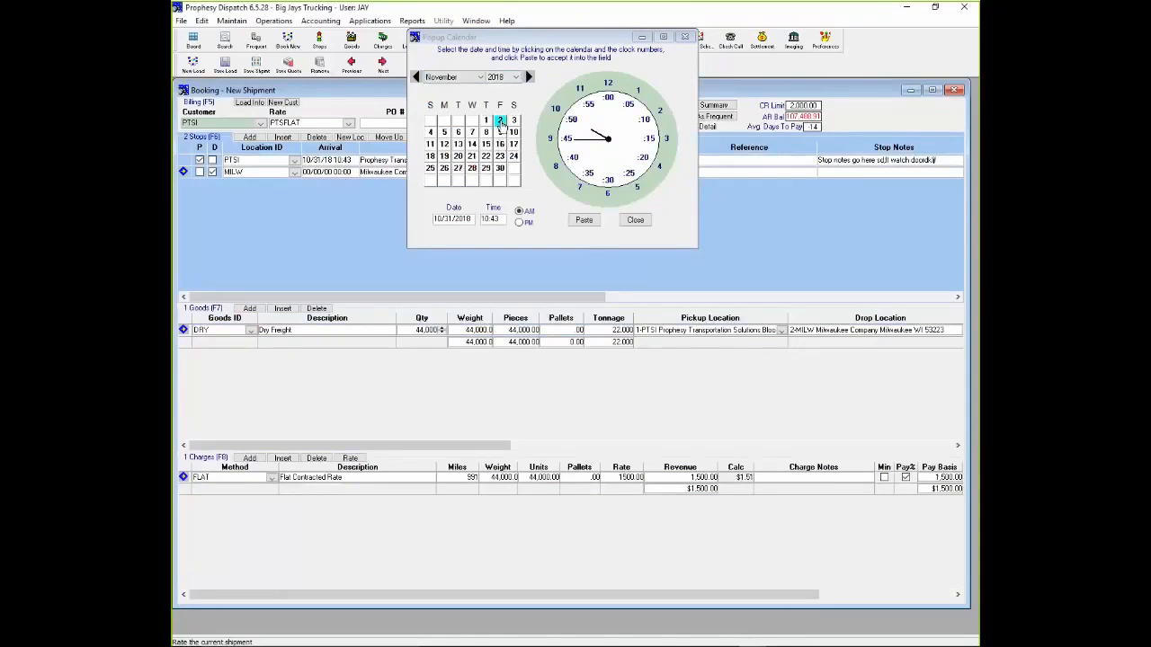
{"action": "left_click", "coordinate": [583, 220]}
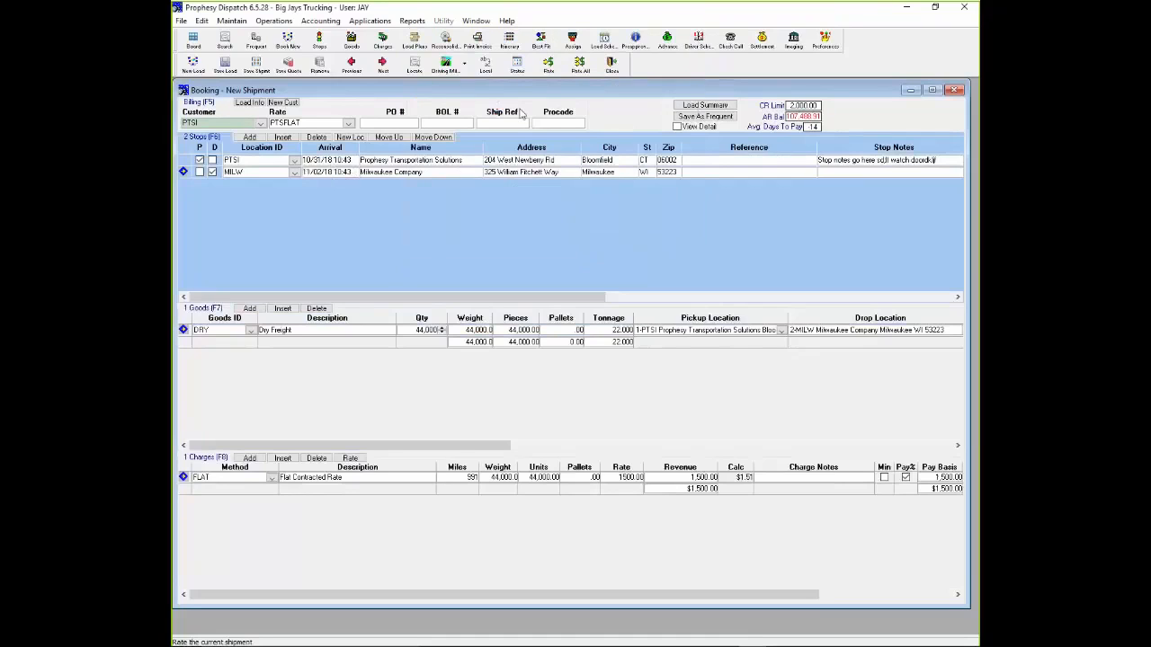
{"action": "left_click", "coordinate": [548, 75]}
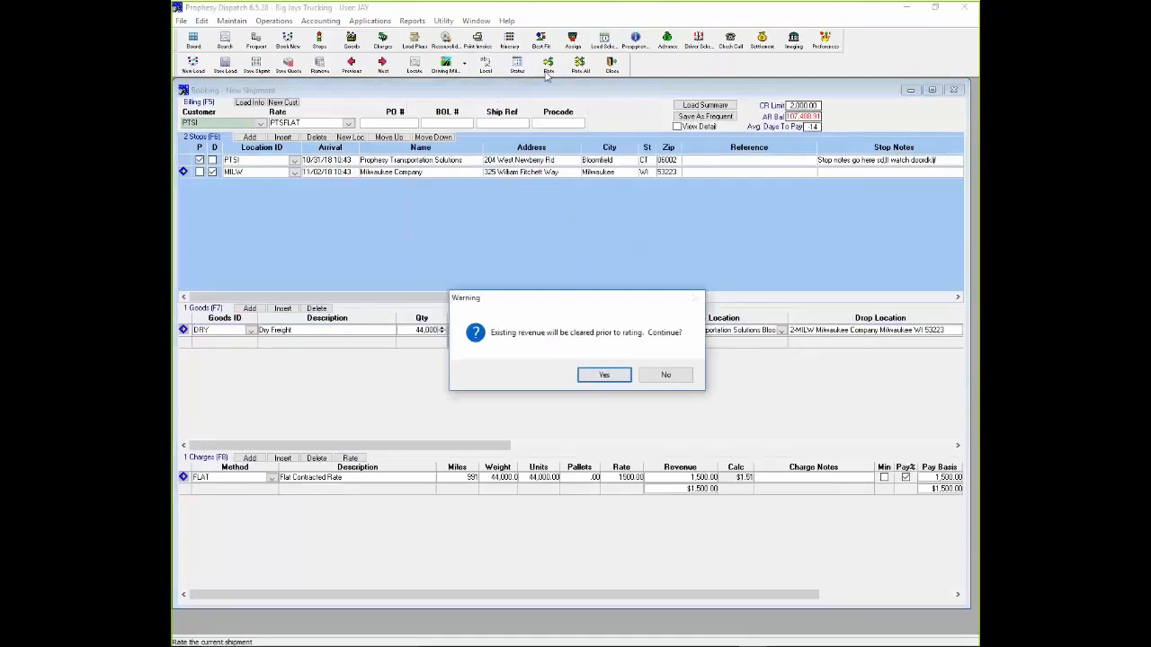
{"action": "left_click", "coordinate": [591, 379]}
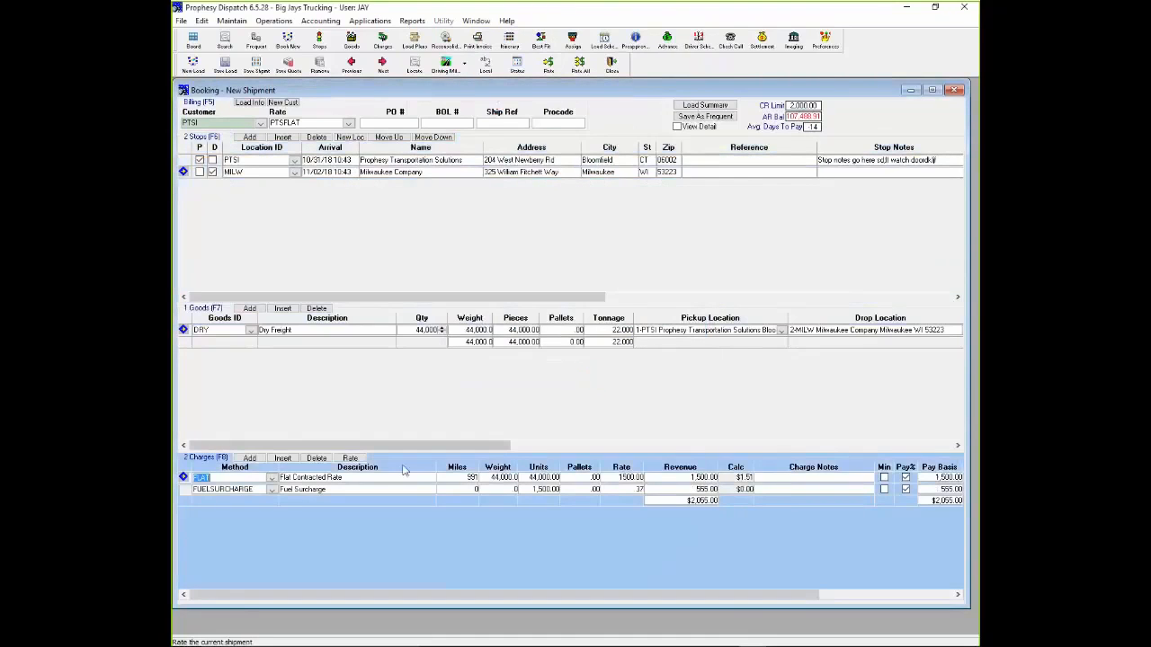
- Review the miles, rate and revenue of the flat contracted rate and fuel surcharge charges
{"action": "left_click", "coordinate": [397, 481]}
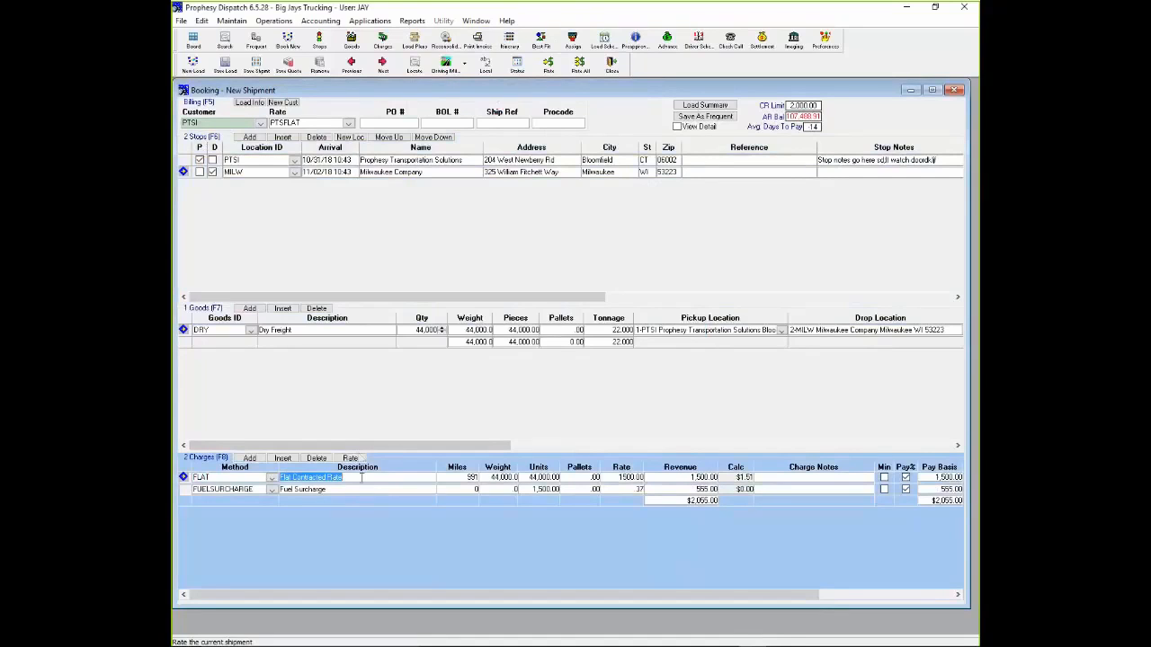
{"action": "left_click", "coordinate": [456, 480]}
{"action": "left_click", "coordinate": [669, 479]}
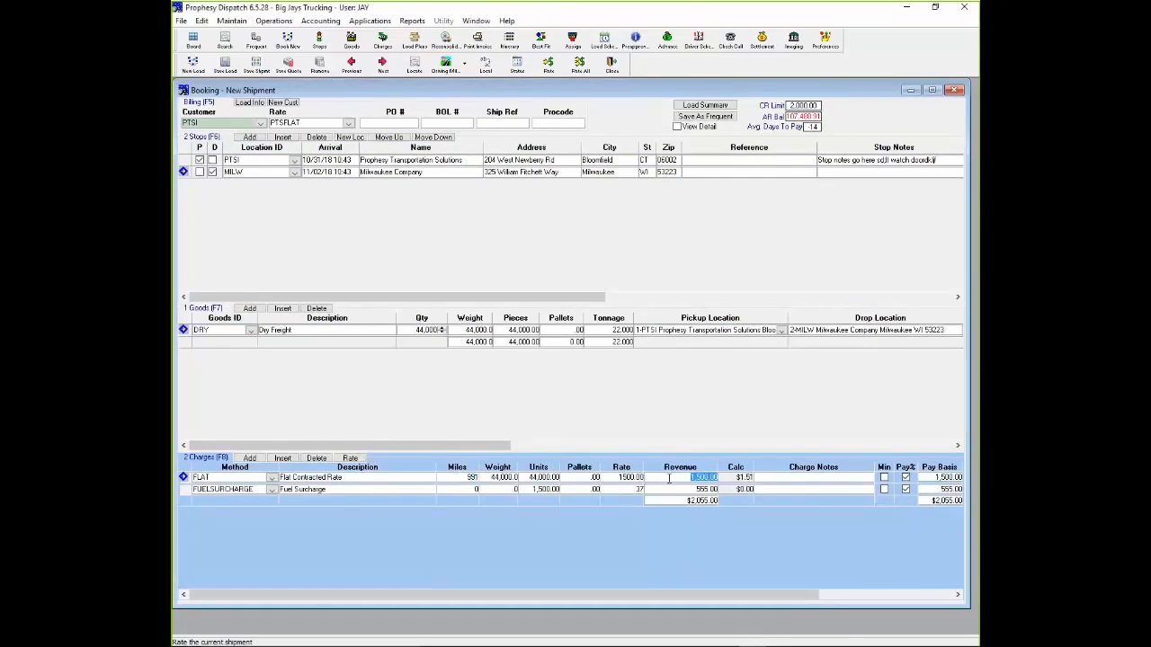
{"action": "left_click", "coordinate": [638, 490]}
{"action": "left_click", "coordinate": [672, 478]}
{"action": "left_click", "coordinate": [679, 490]}
{"action": "left_click", "coordinate": [364, 478]}
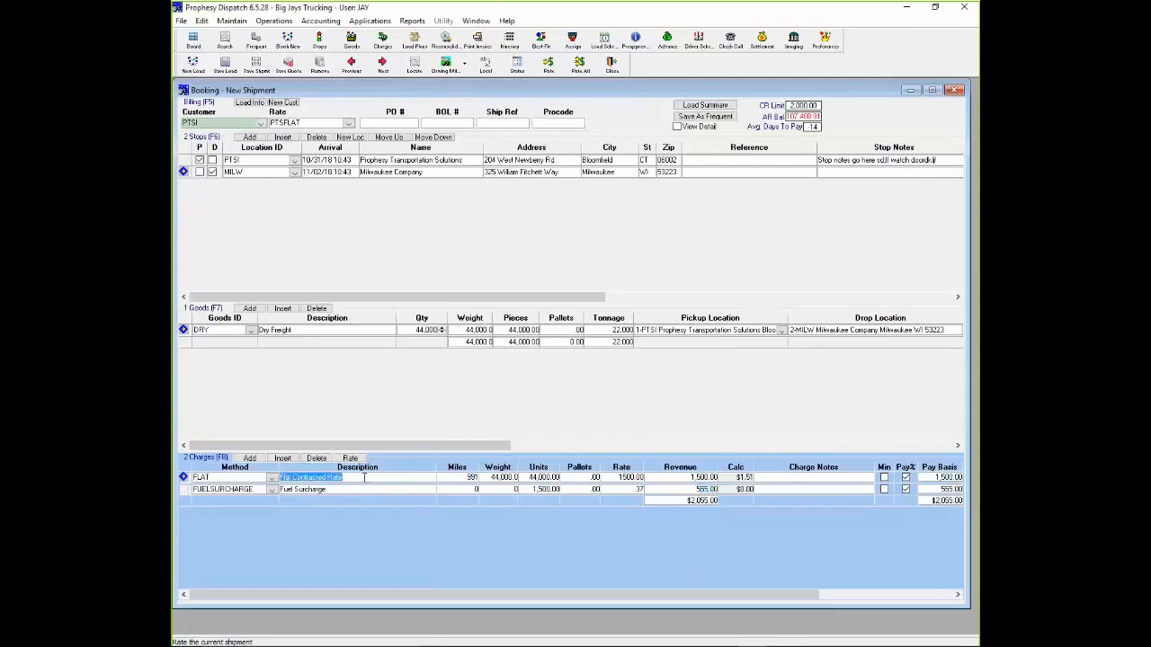
- Add a blank charge line, browse the available revenue types, and delete the line without choosing one
{"action": "left_click", "coordinate": [249, 459]}
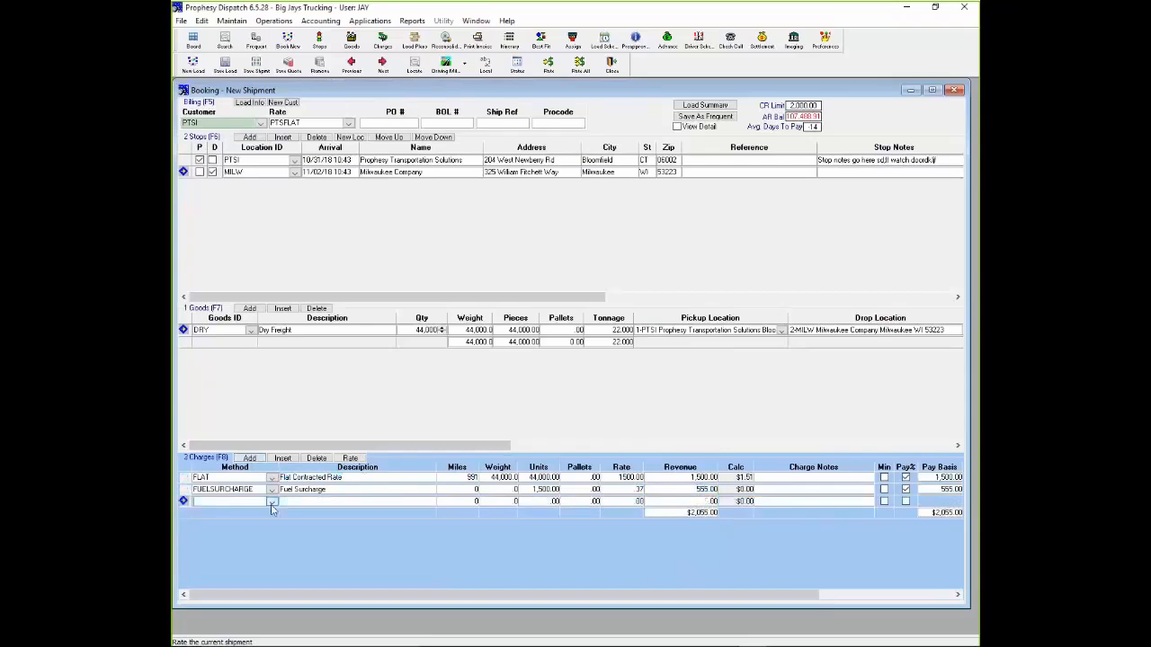
{"action": "left_click", "coordinate": [273, 502]}
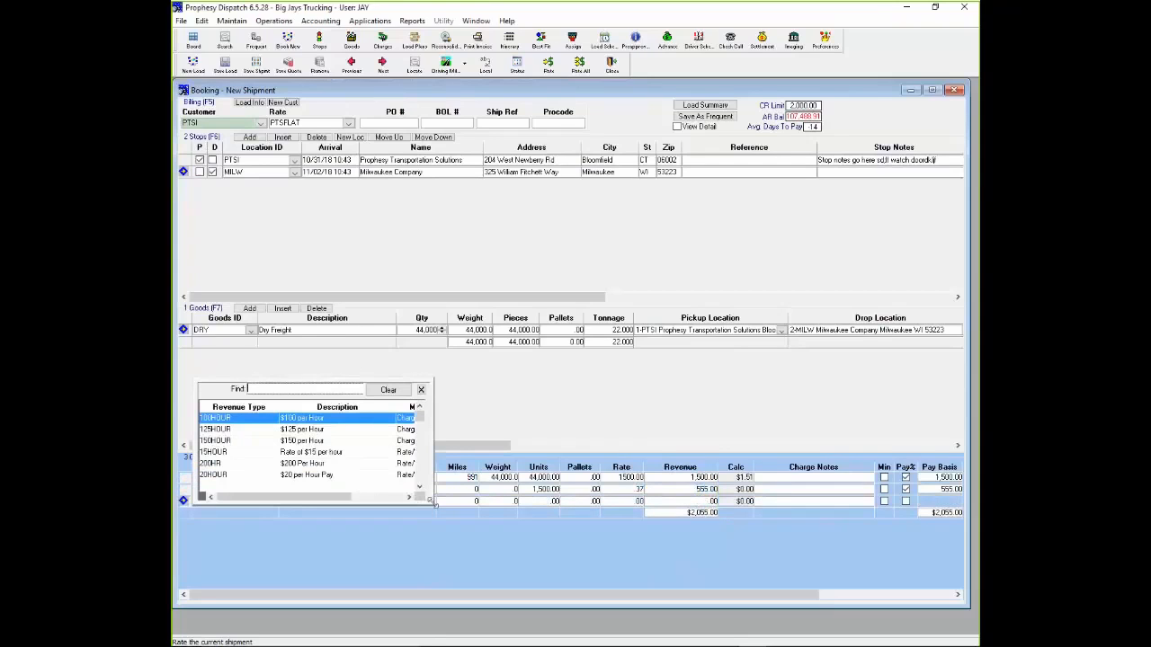
{"action": "left_click_drag", "start_coordinate": [432, 504], "coordinate": [491, 529]}
{"action": "left_click", "coordinate": [477, 513]}
{"action": "left_click", "coordinate": [477, 512]}
{"action": "left_click", "coordinate": [477, 512]}
{"action": "left_click", "coordinate": [477, 513]}
{"action": "left_click", "coordinate": [477, 513]}
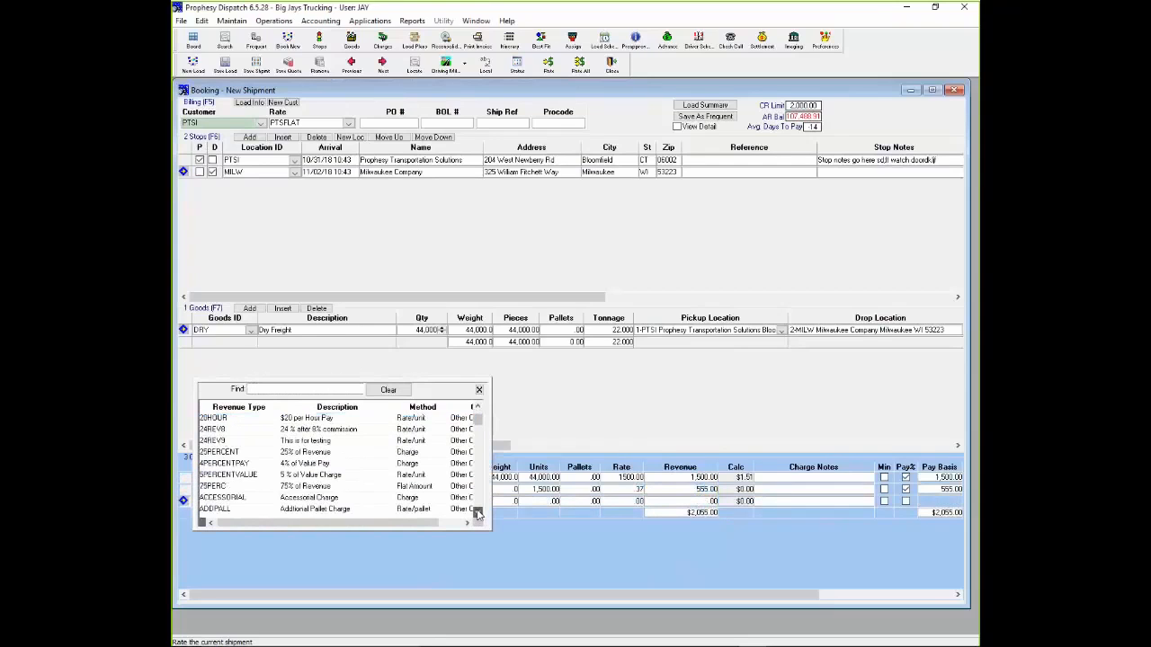
{"action": "left_click", "coordinate": [478, 389]}
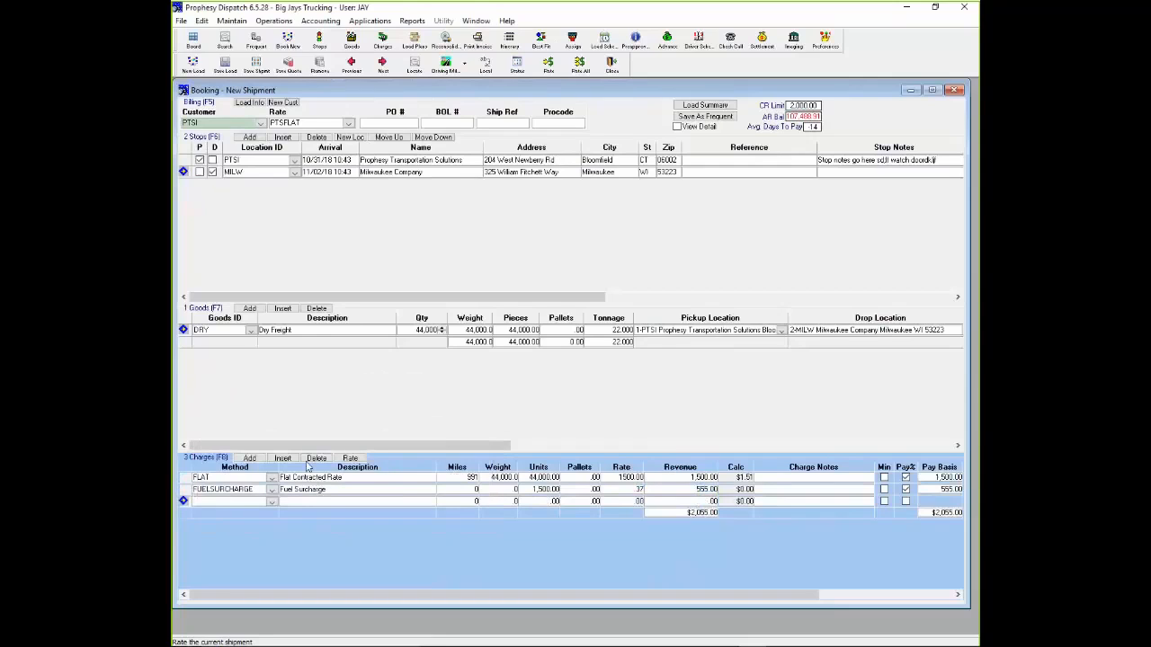
{"action": "left_click", "coordinate": [316, 458]}
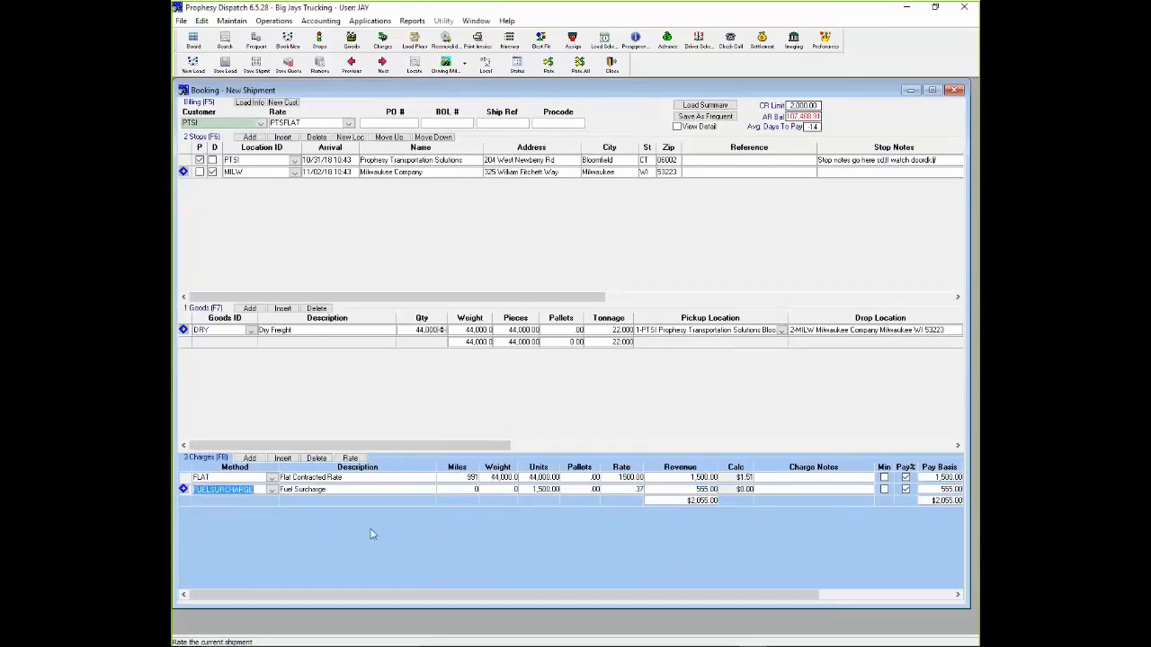
- Save the new shipment as a load and check its assigned Procode
{"action": "left_click", "coordinate": [363, 477]}
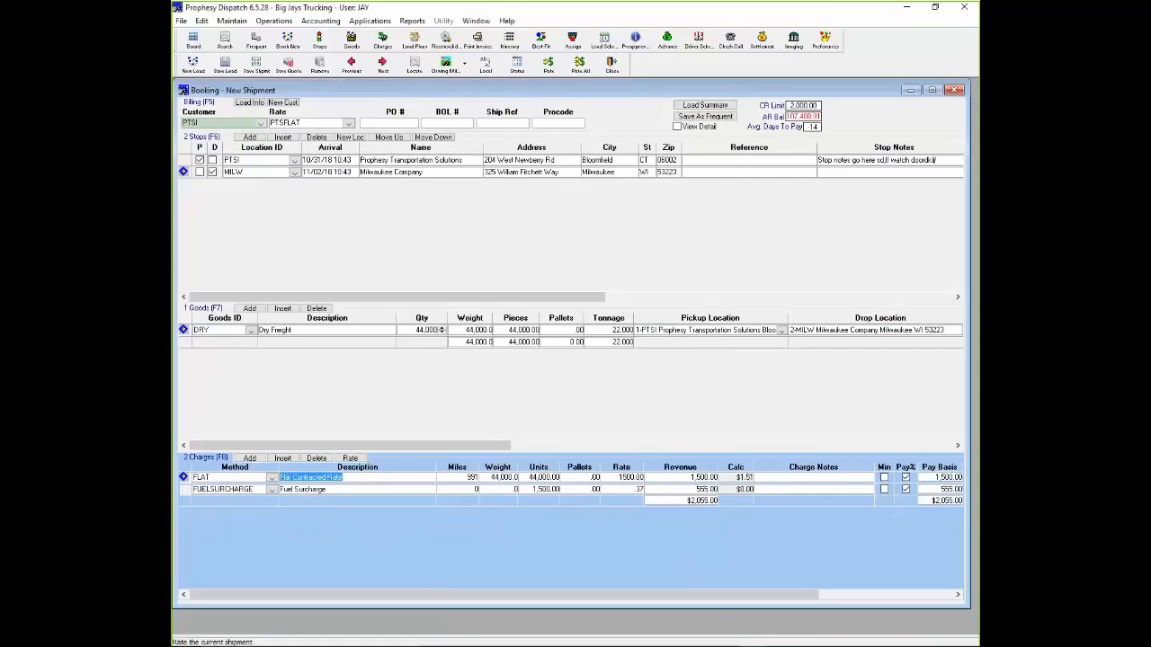
{"action": "left_click", "coordinate": [226, 65]}
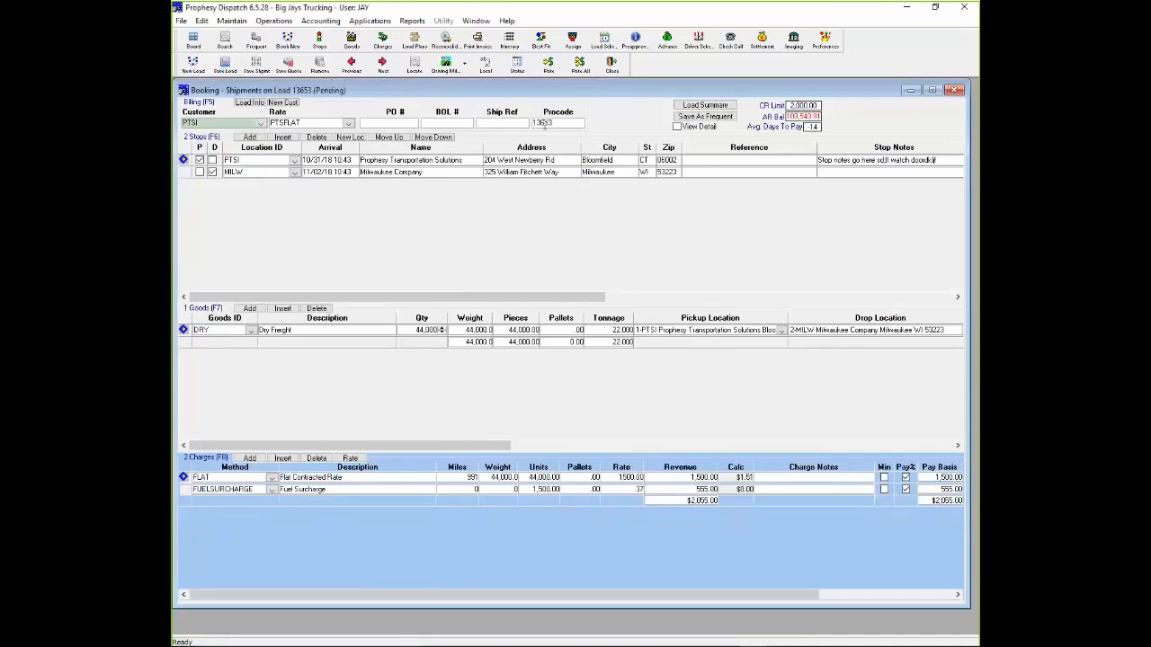
{"action": "left_click", "coordinate": [561, 123]}
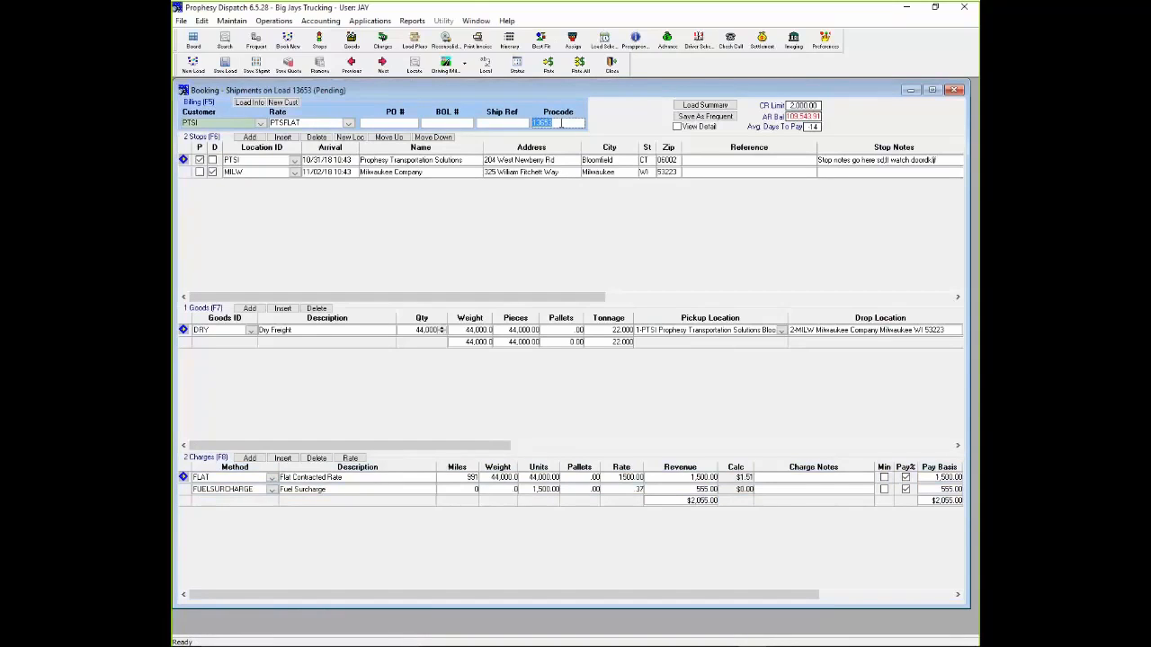
- Enter the PO number, BOL number and shipment reference in the shipment's billing section, and close the booking
{"action": "left_click", "coordinate": [369, 123]}
{"action": "type", "text": "14788"}
{"action": "key", "text": "Tab"}
{"action": "type", "text": "54144"}
{"action": "key", "text": "Tab"}
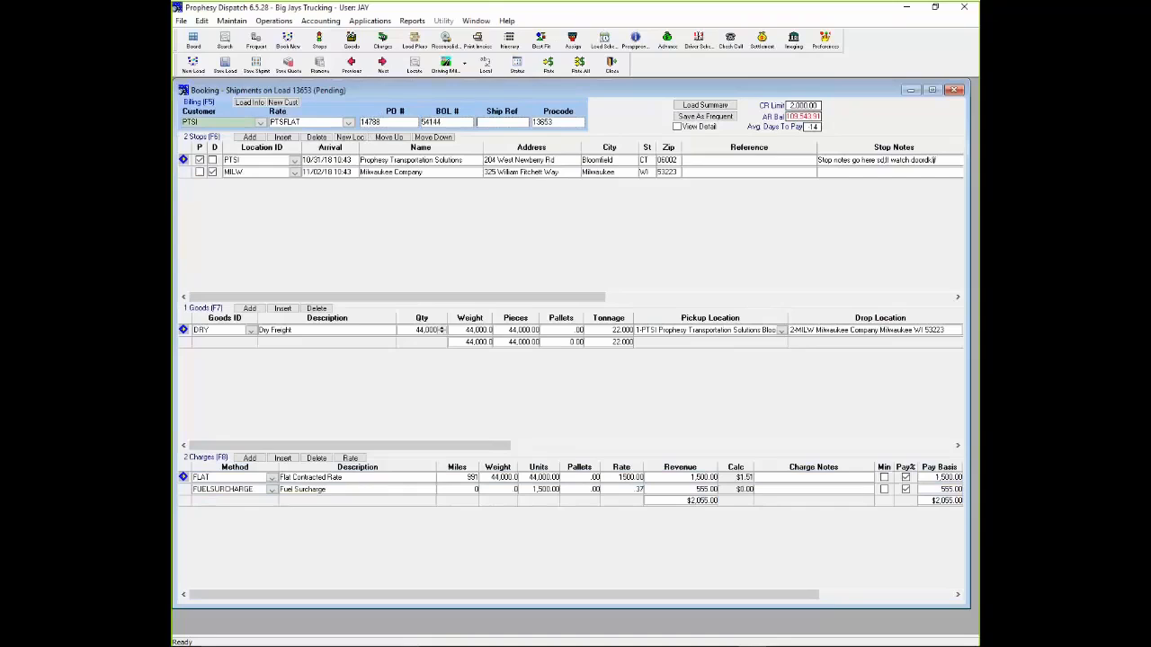
{"action": "type", "text": "4144"}
{"action": "left_click", "coordinate": [612, 64]}
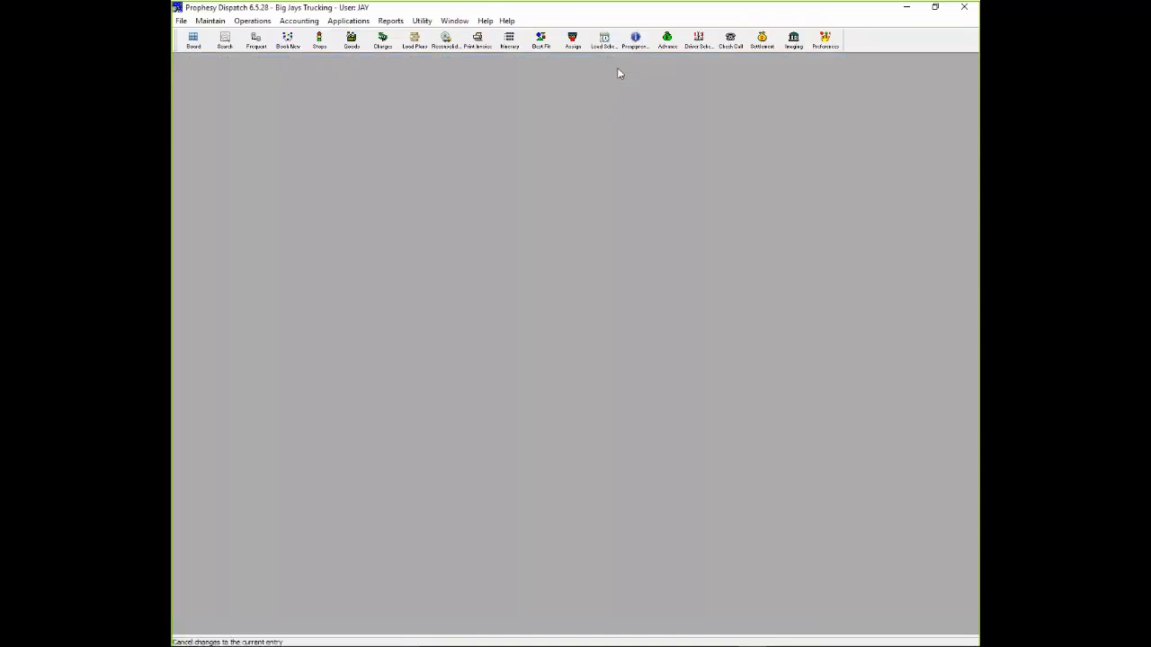
- Check the new Bloomfield to Milwaukee load among the pending loads on the Dispatch Board and in the Load Scheduler
{"action": "left_click", "coordinate": [193, 40]}
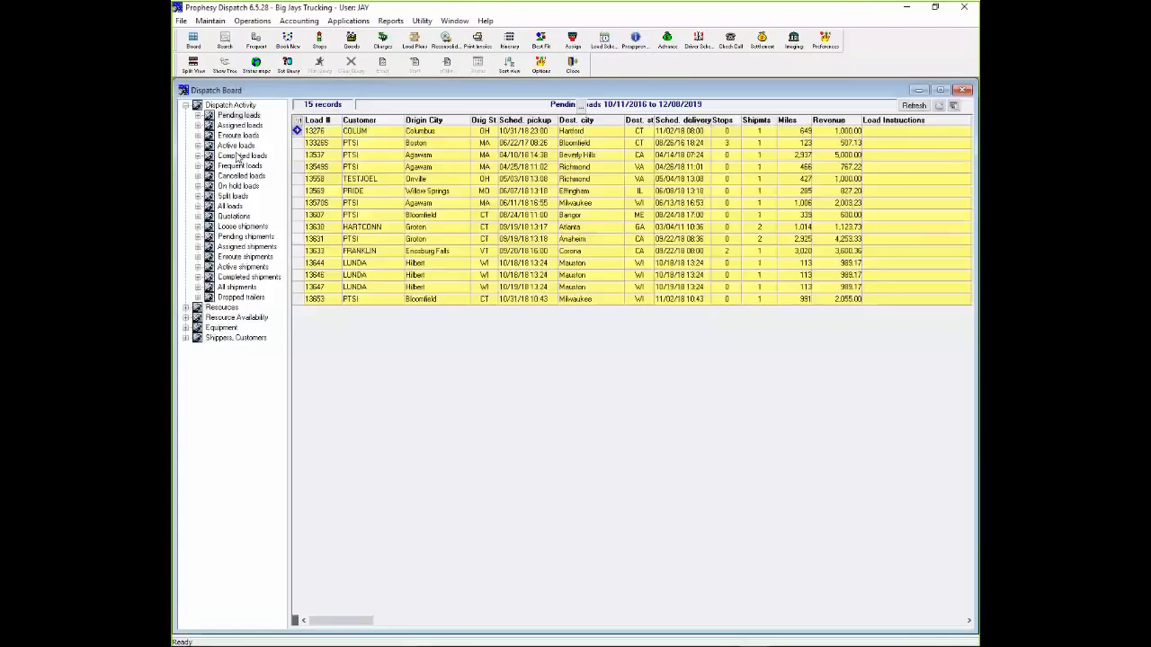
{"action": "left_click", "coordinate": [330, 301]}
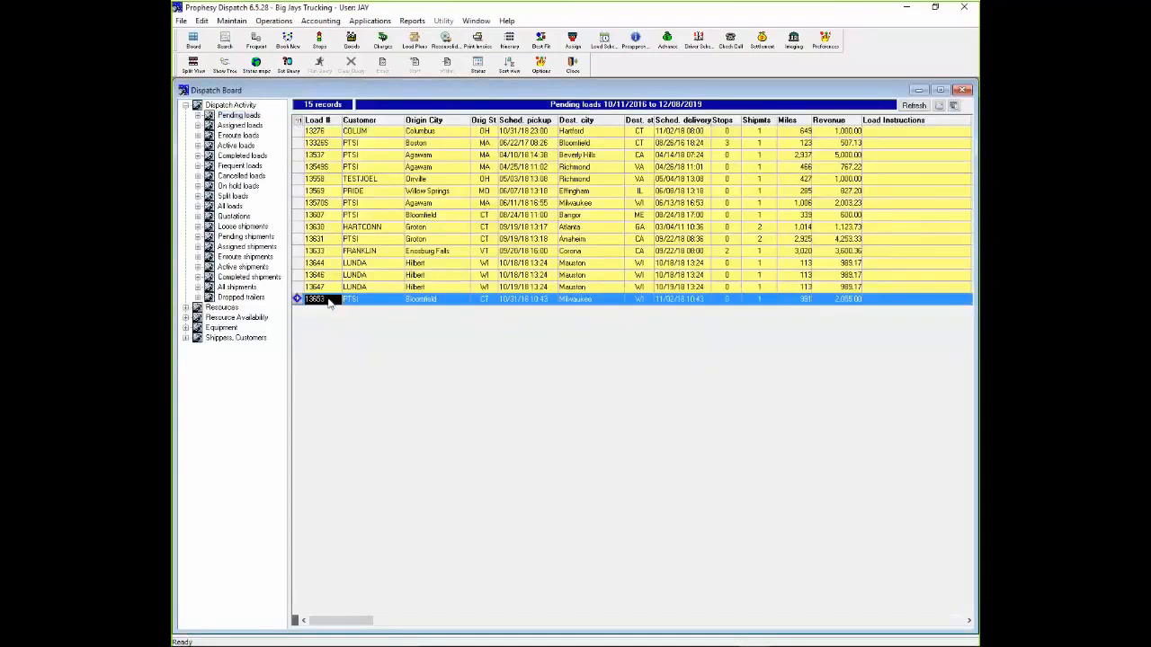
{"action": "left_click", "coordinate": [604, 41]}
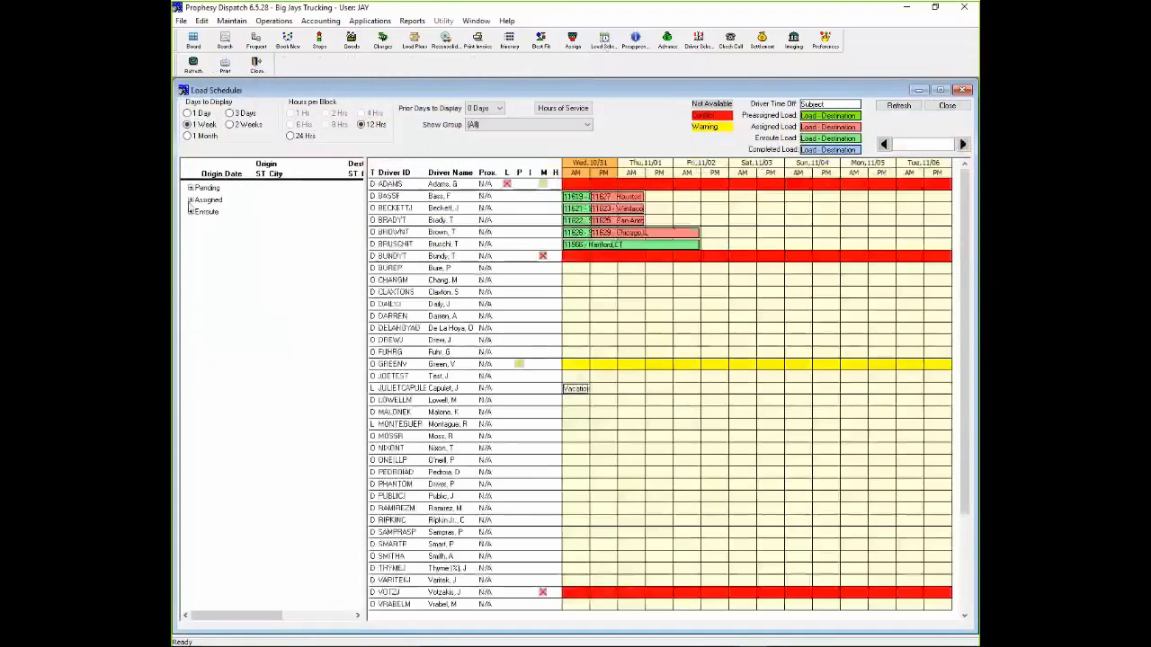
{"action": "mouse_move", "coordinate": [295, 536]}
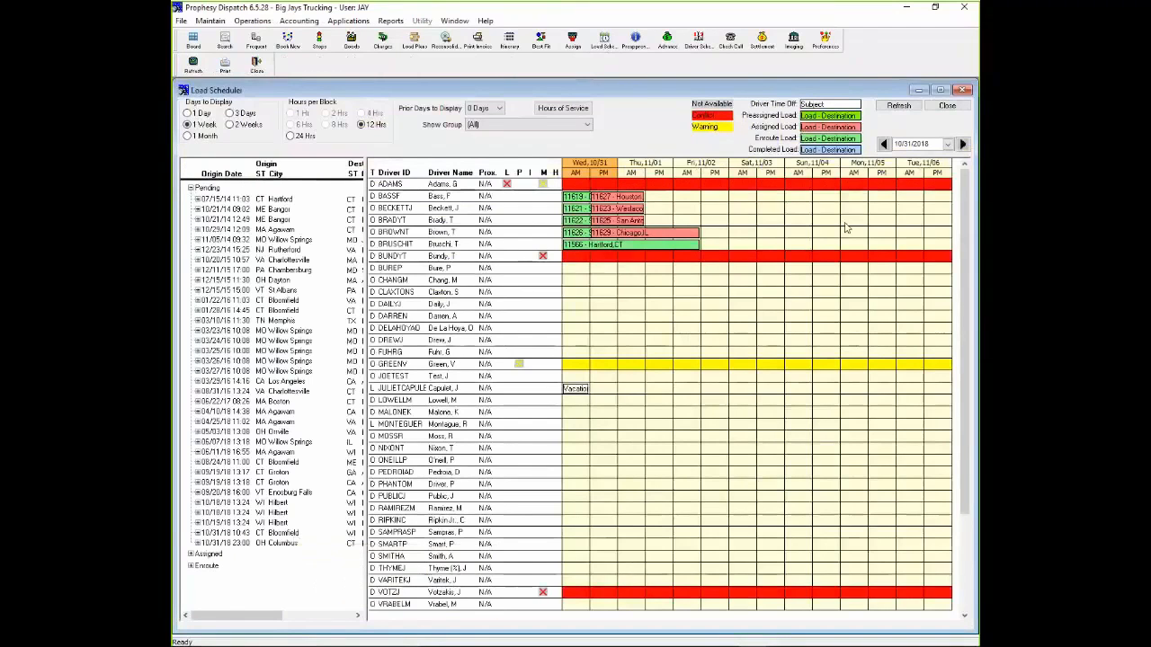
{"action": "left_click", "coordinate": [947, 105]}
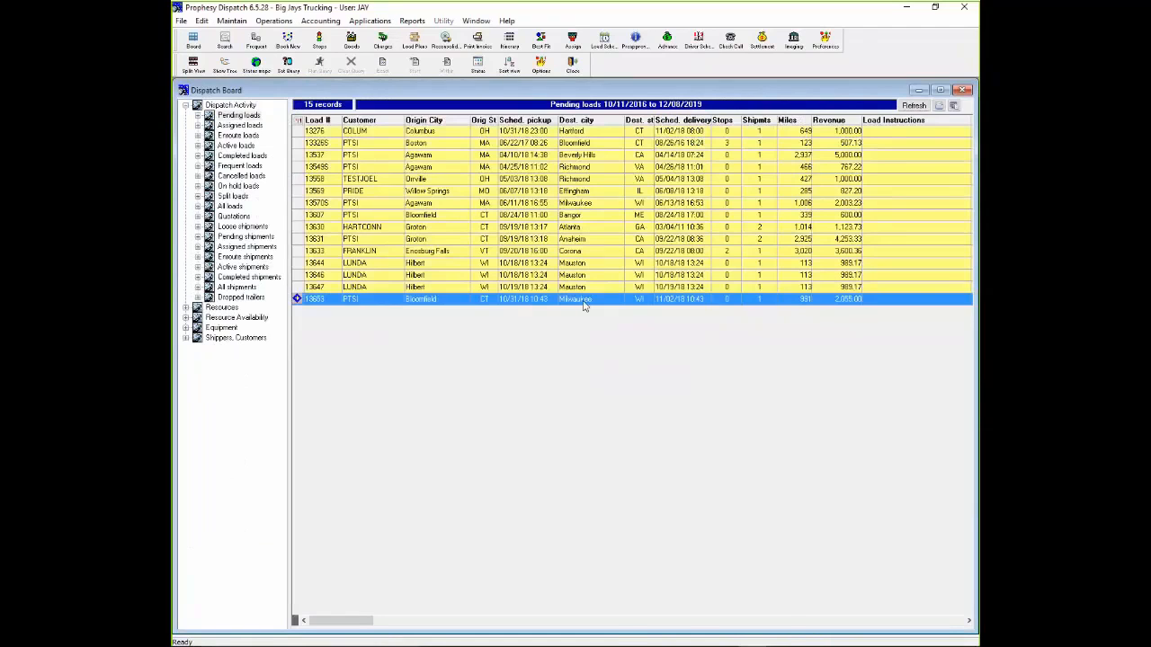
- Assign the available Hartford owner-operator, with tractor TCT3008 and trailer TR3008, to the pending Bloomfield to Milwaukee load
{"action": "right_click", "coordinate": [582, 306]}
{"action": "left_click", "coordinate": [619, 321]}
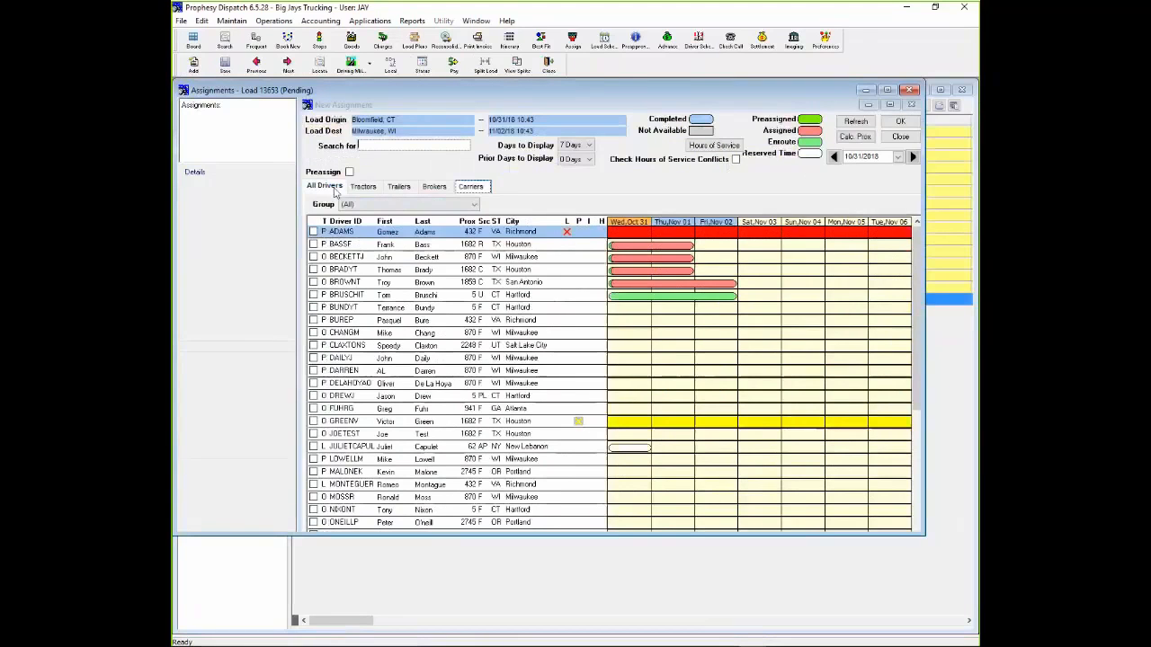
{"action": "type", "text": "dre"}
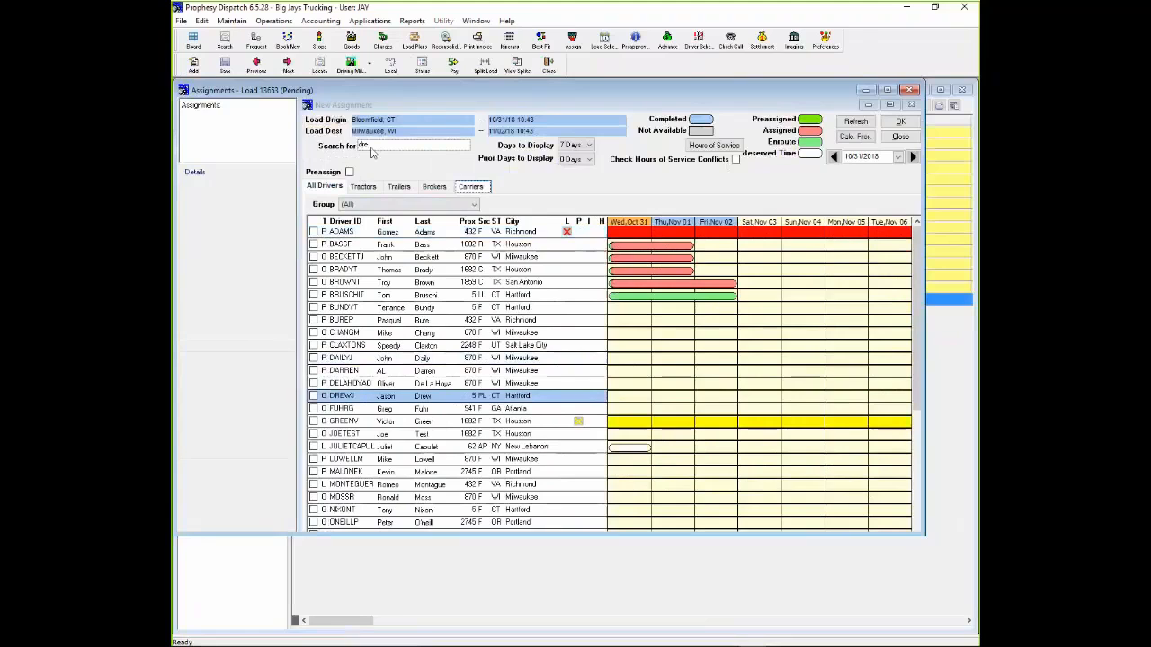
{"action": "double_click", "coordinate": [345, 395]}
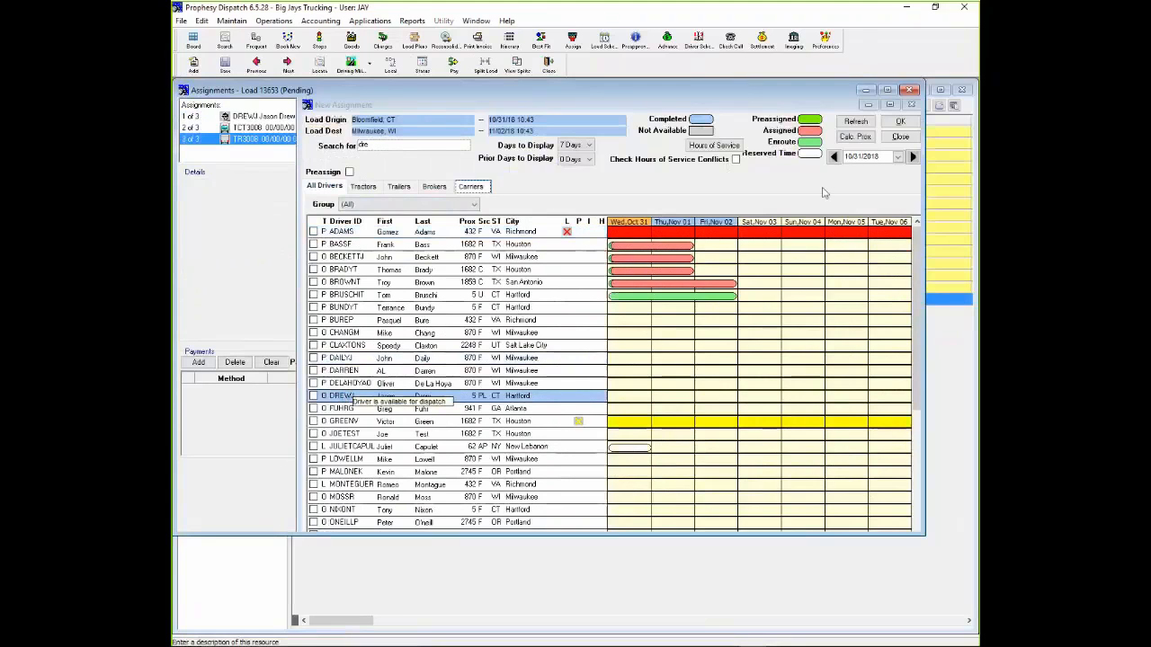
- Calculate the assigned driver's pay for the load, widen the payment grid's columns for review, and close the assignments
{"action": "left_click", "coordinate": [256, 120]}
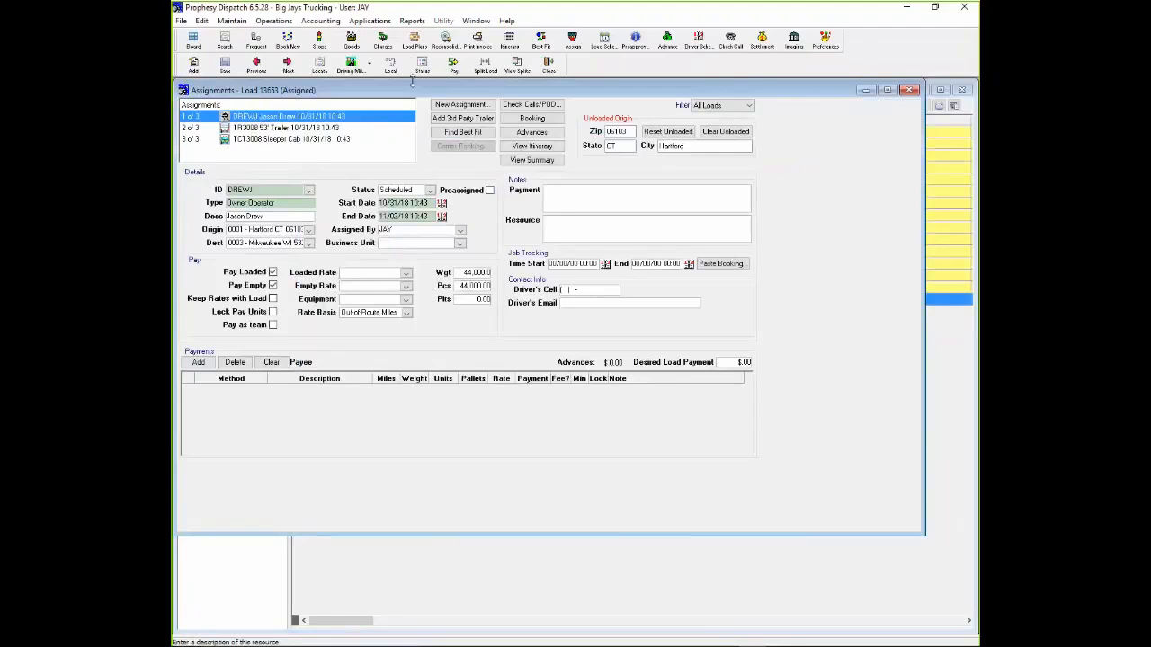
{"action": "left_click", "coordinate": [454, 67]}
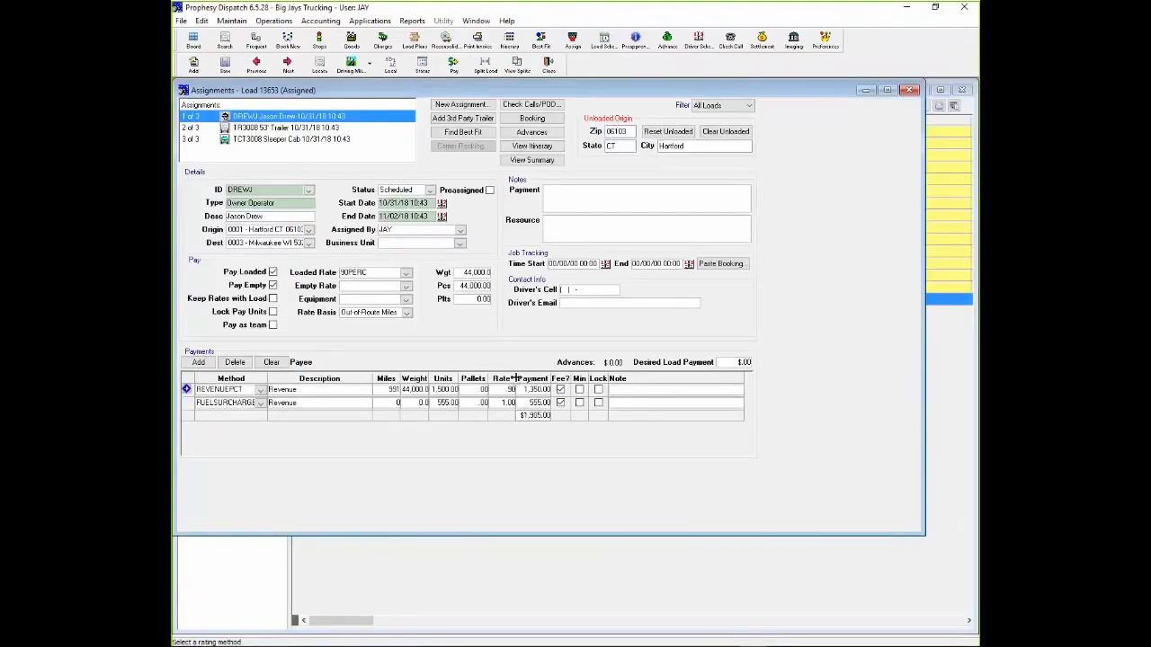
{"action": "left_click_drag", "start_coordinate": [516, 382], "coordinate": [575, 378]}
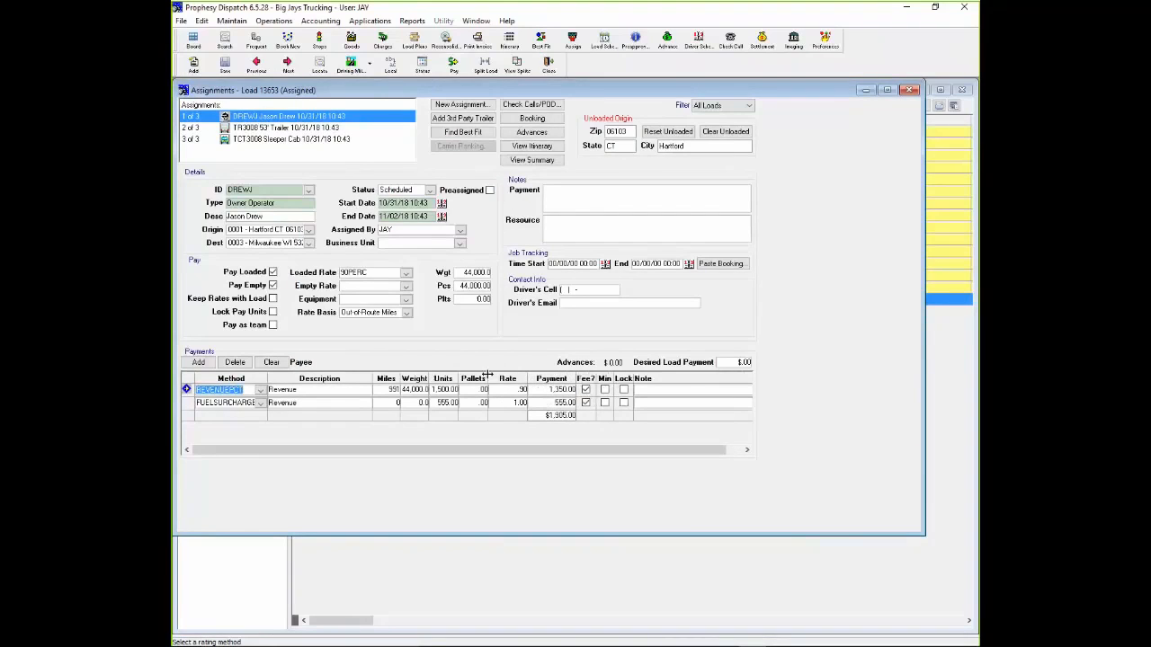
{"action": "left_click_drag", "start_coordinate": [489, 379], "coordinate": [437, 378]}
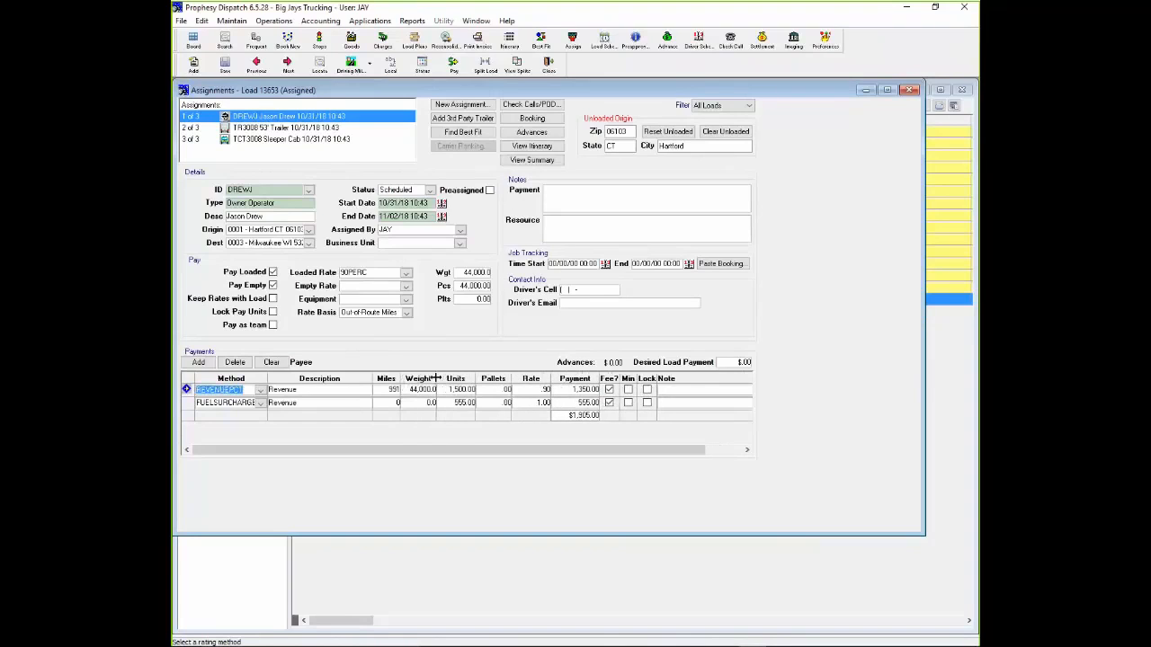
{"action": "left_click", "coordinate": [550, 70]}
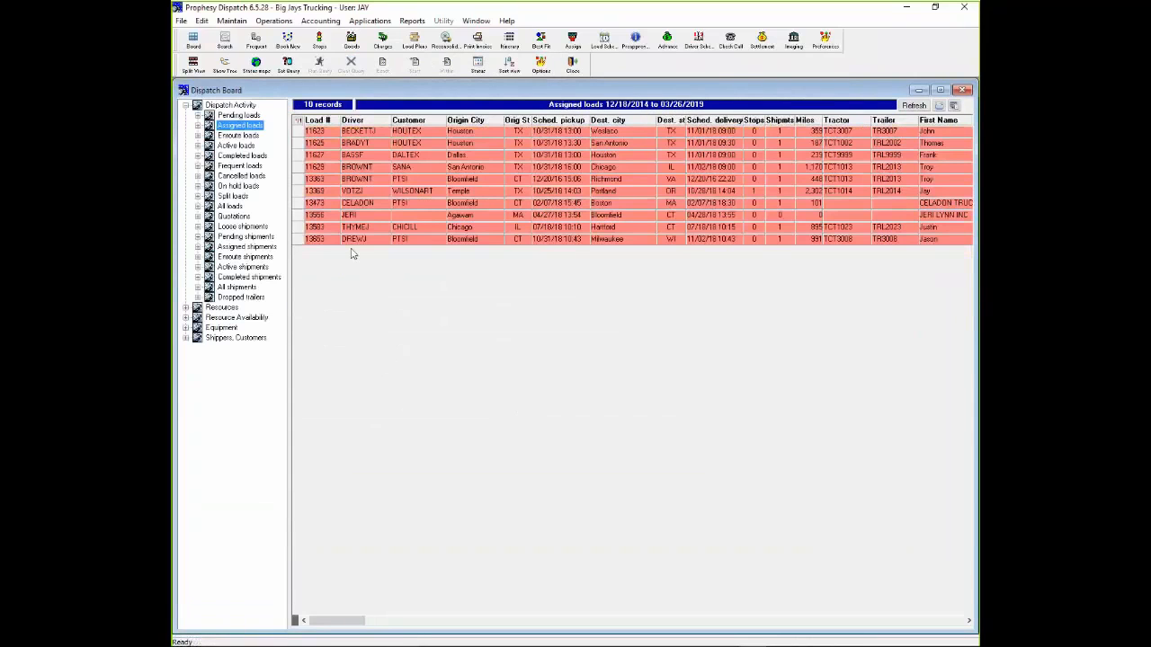
- Locate the Bloomfield to Milwaukee load among the assigned loads and inspect its details in the driver's Load Scheduler row
{"action": "left_click", "coordinate": [304, 241]}
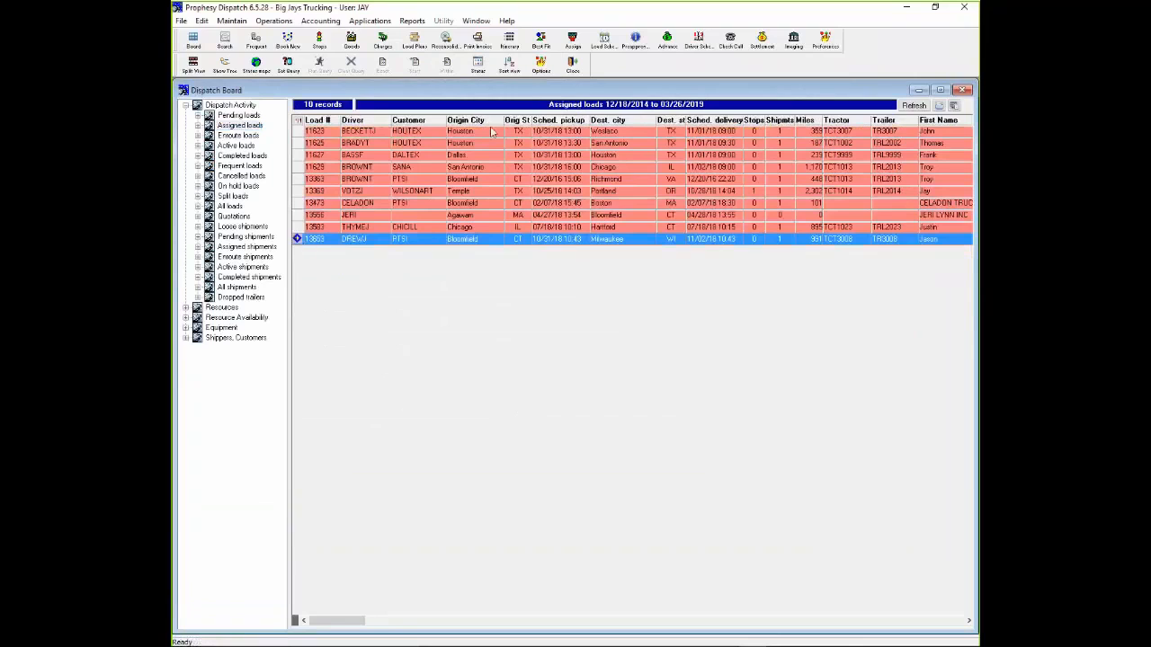
{"action": "left_click", "coordinate": [600, 37]}
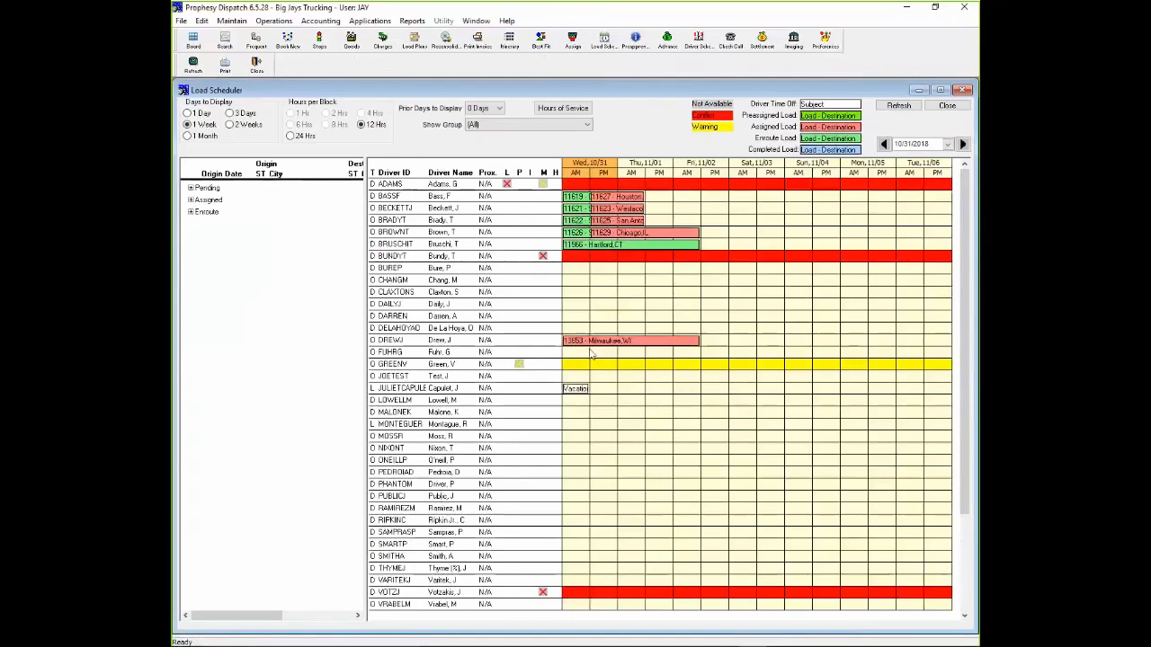
{"action": "mouse_move", "coordinate": [589, 349]}
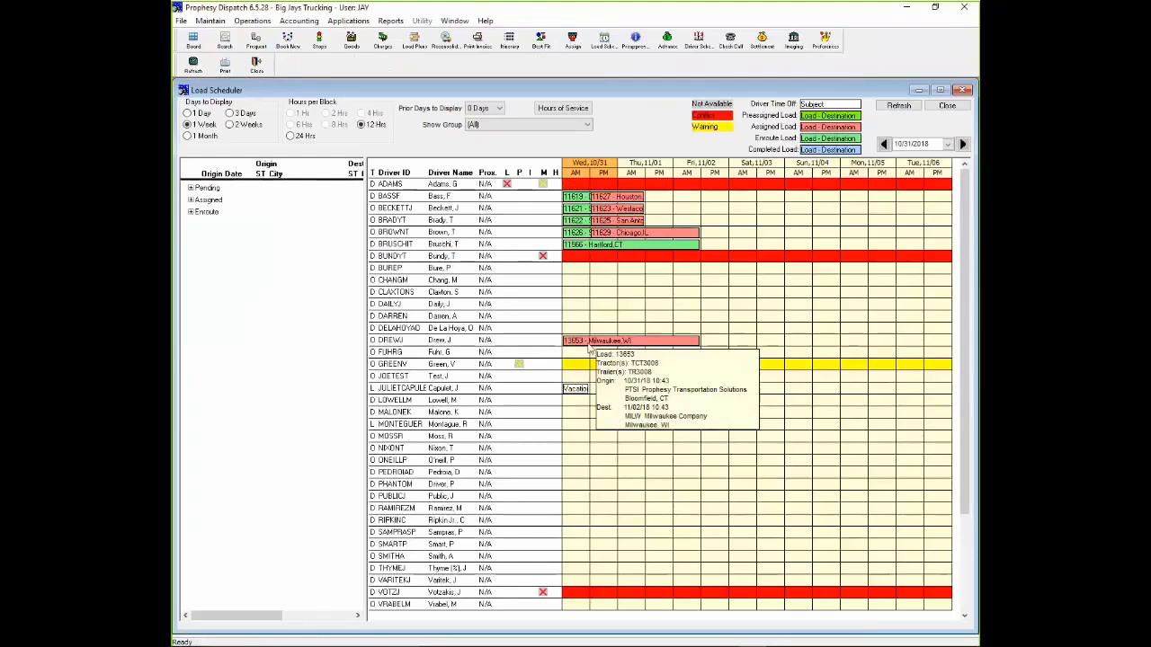
{"action": "left_click", "coordinate": [947, 105]}
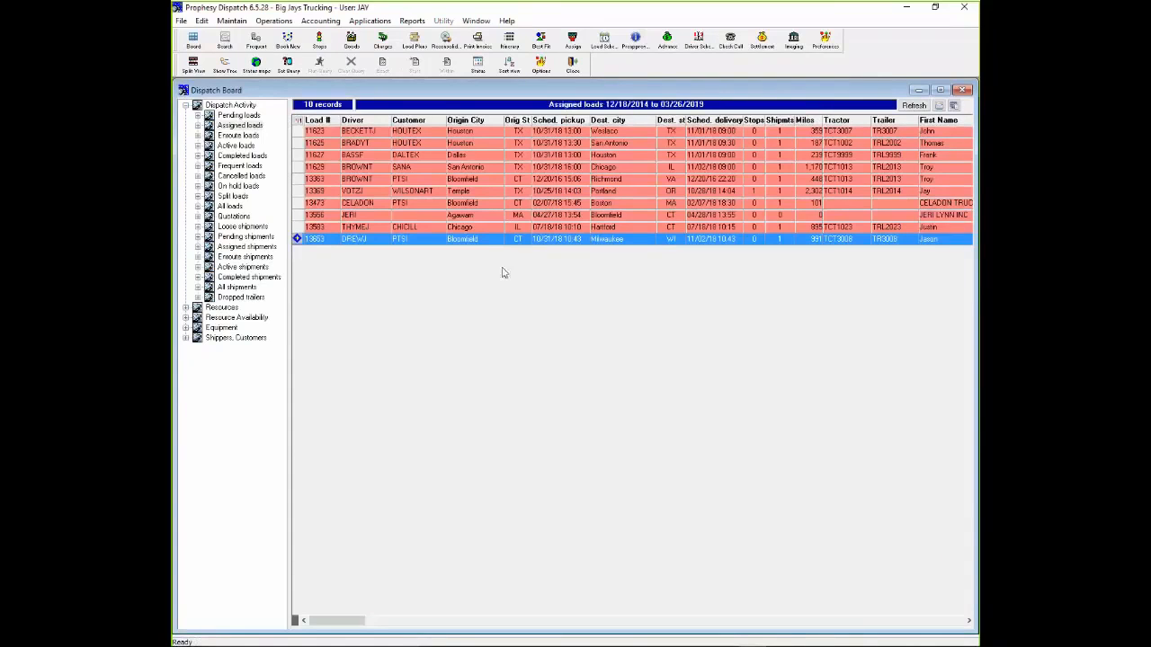
- Change the assigned Bloomfield to Milwaukee load's status to Enroute with an actual enroute date of 10/31/18 10:47
{"action": "right_click", "coordinate": [483, 242]}
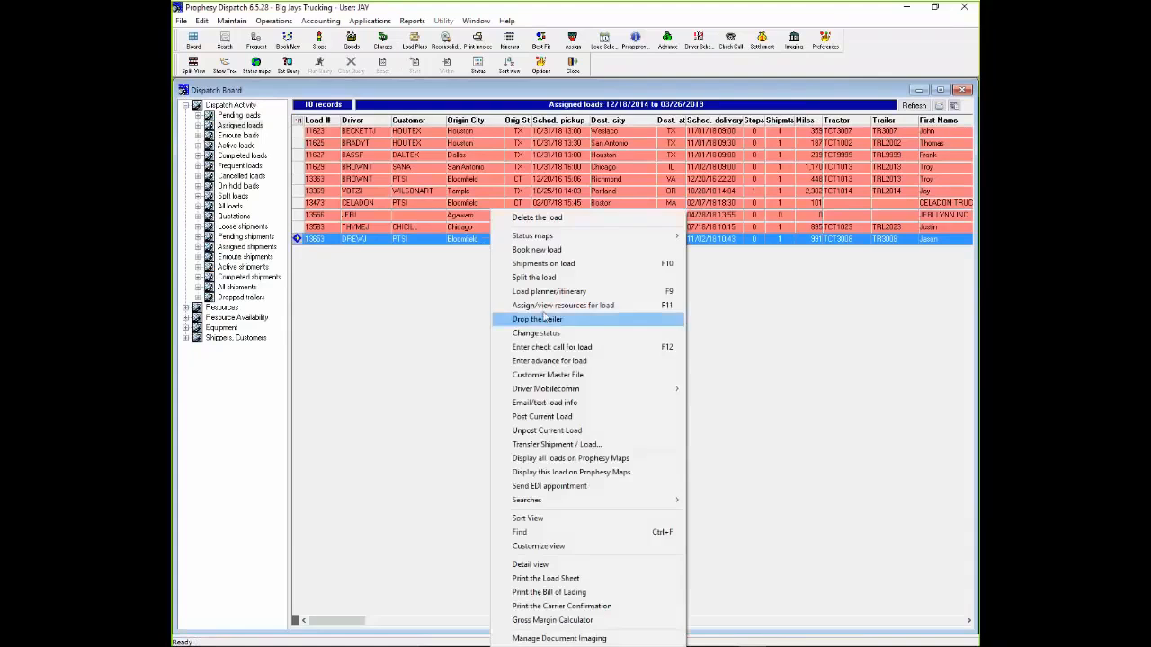
{"action": "left_click", "coordinate": [539, 333]}
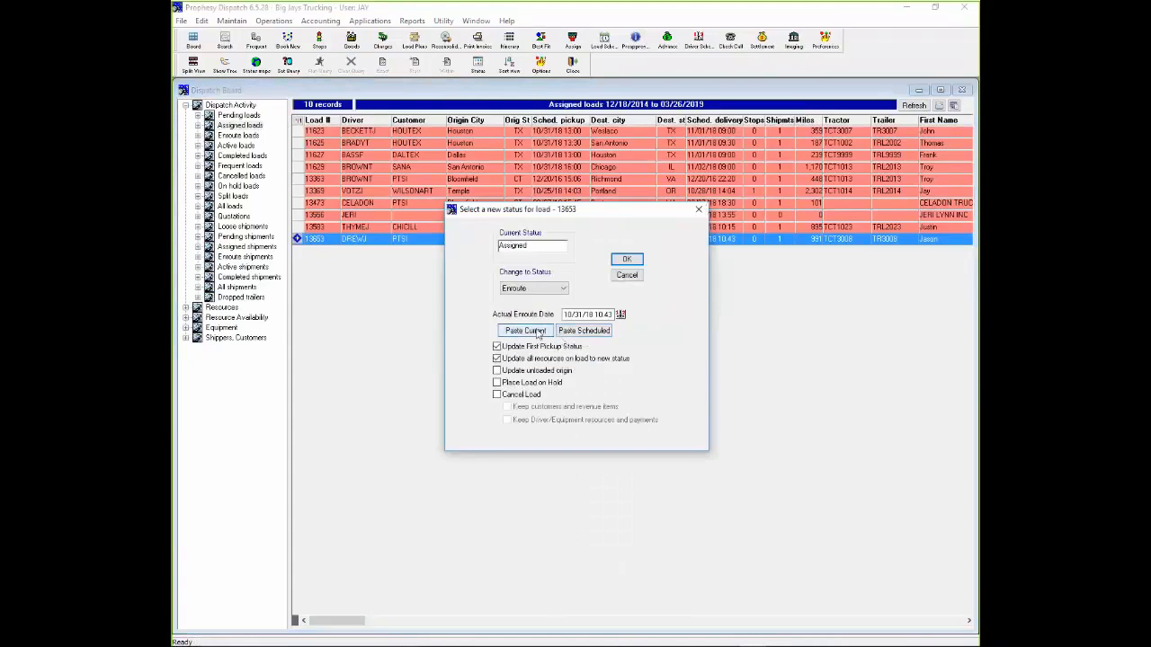
{"action": "left_click", "coordinate": [626, 258]}
- View the enroute loads and examine their last check-in, last city and last state columns
{"action": "left_click", "coordinate": [238, 136]}
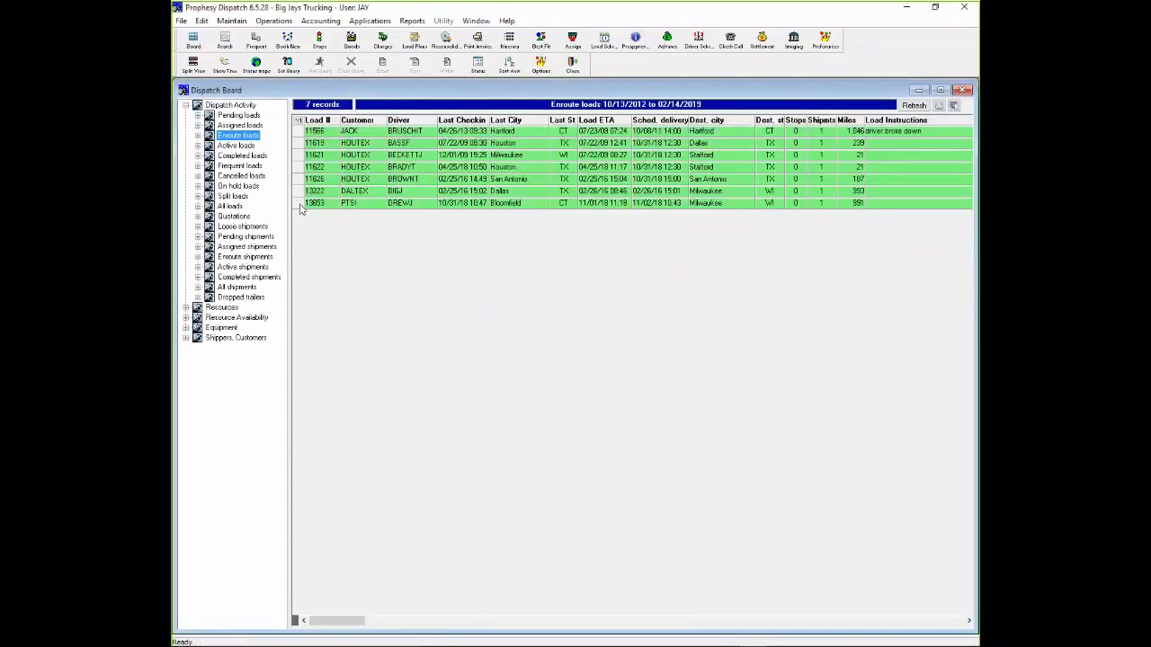
{"action": "left_click", "coordinate": [444, 121]}
{"action": "left_click", "coordinate": [500, 121]}
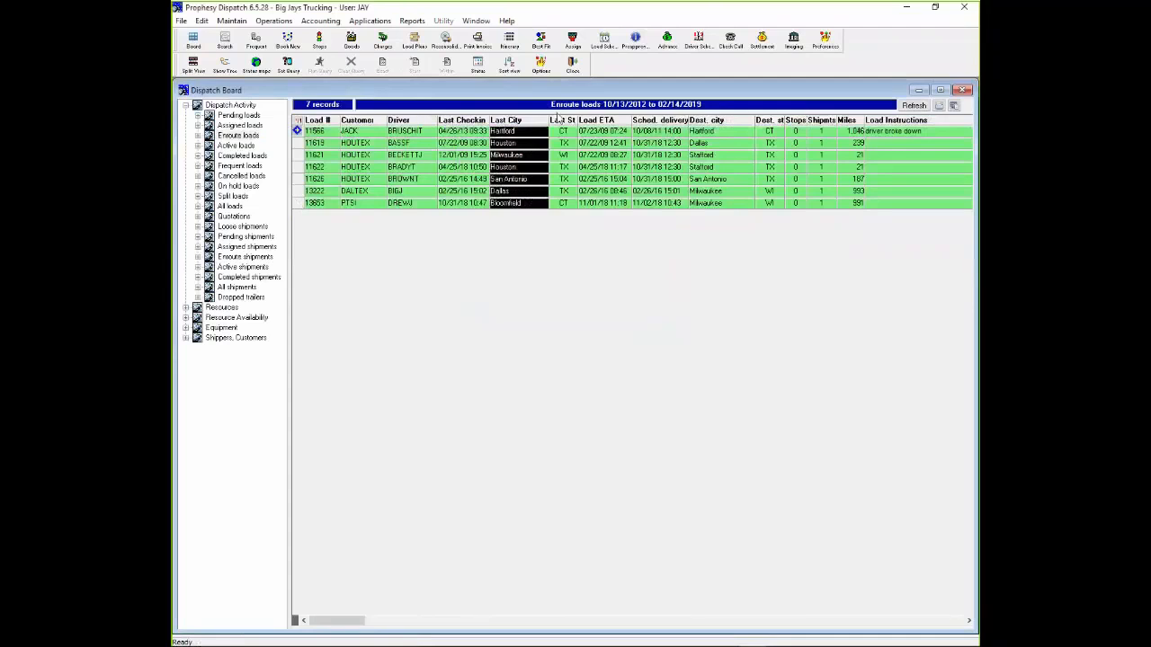
{"action": "left_click", "coordinate": [562, 121]}
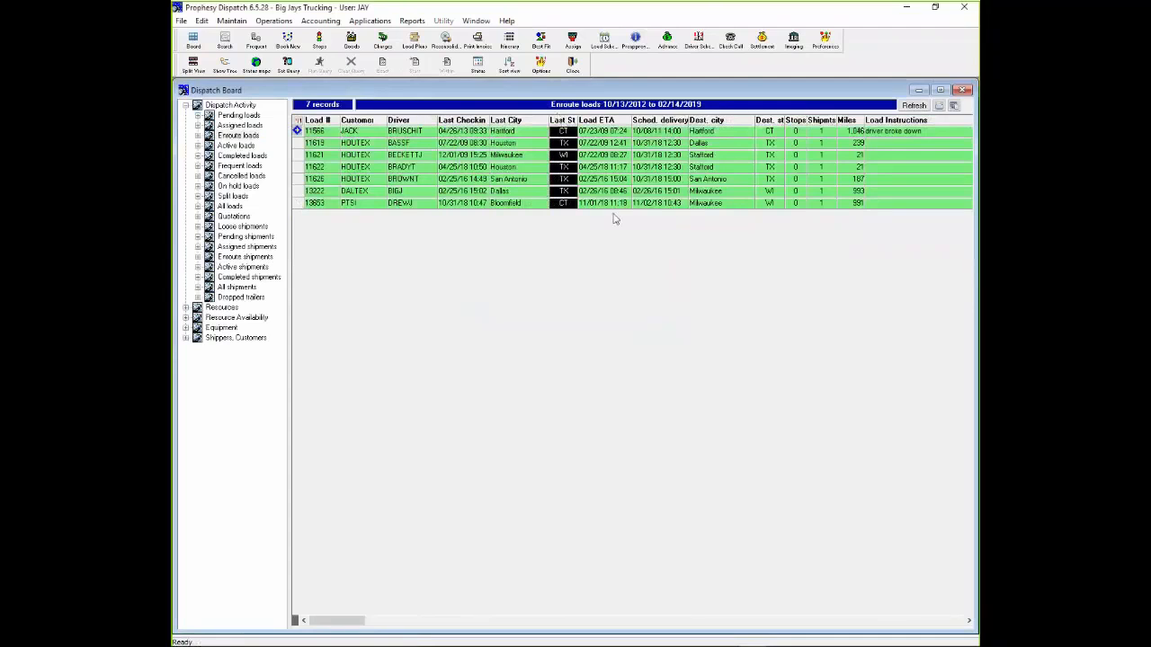
- Change the enroute Bloomfield to Milwaukee load's status to Complete with a completion date of 10/31/18 10:47
{"action": "right_click", "coordinate": [459, 208]}
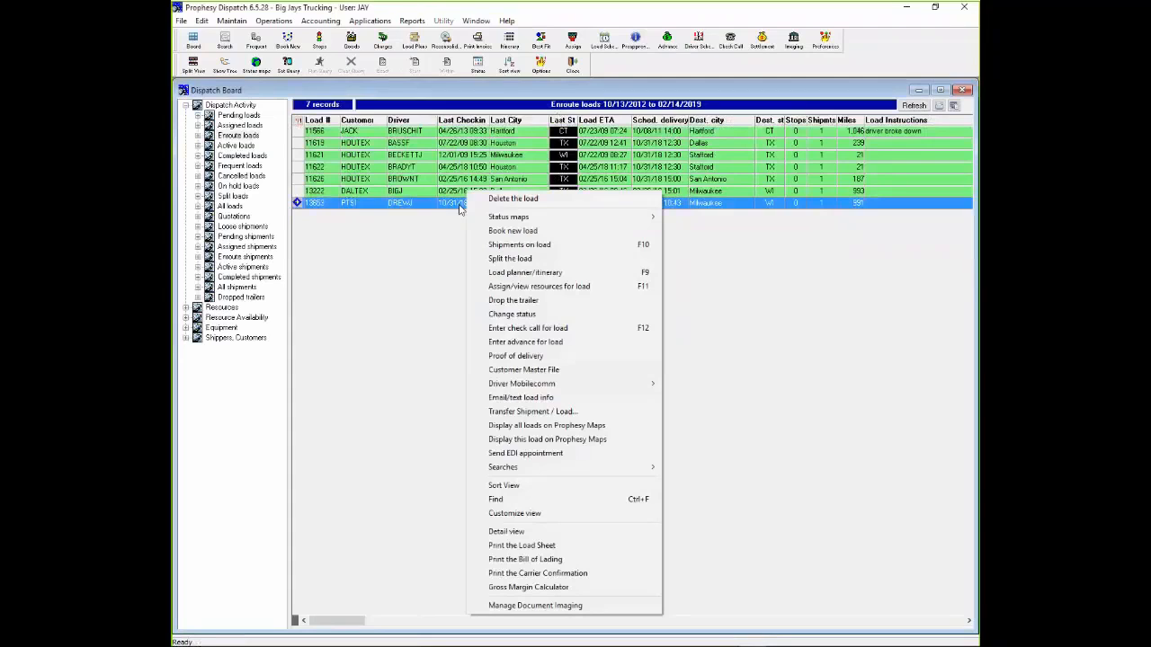
{"action": "left_click", "coordinate": [551, 314]}
{"action": "left_click", "coordinate": [613, 259]}
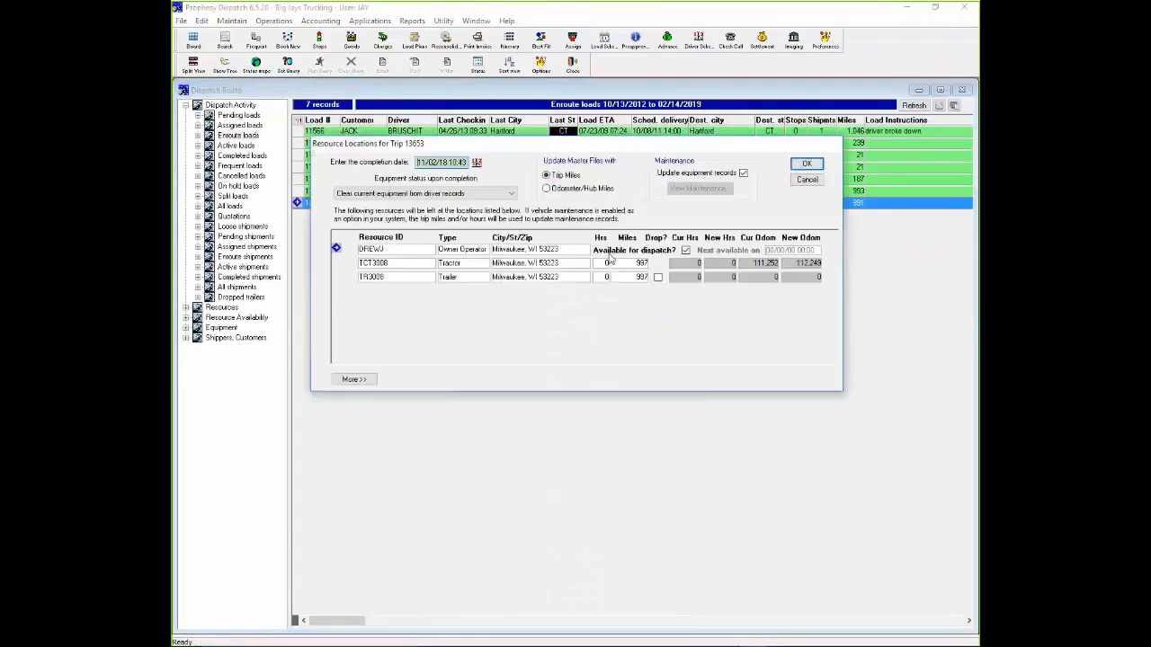
{"action": "left_click", "coordinate": [477, 163]}
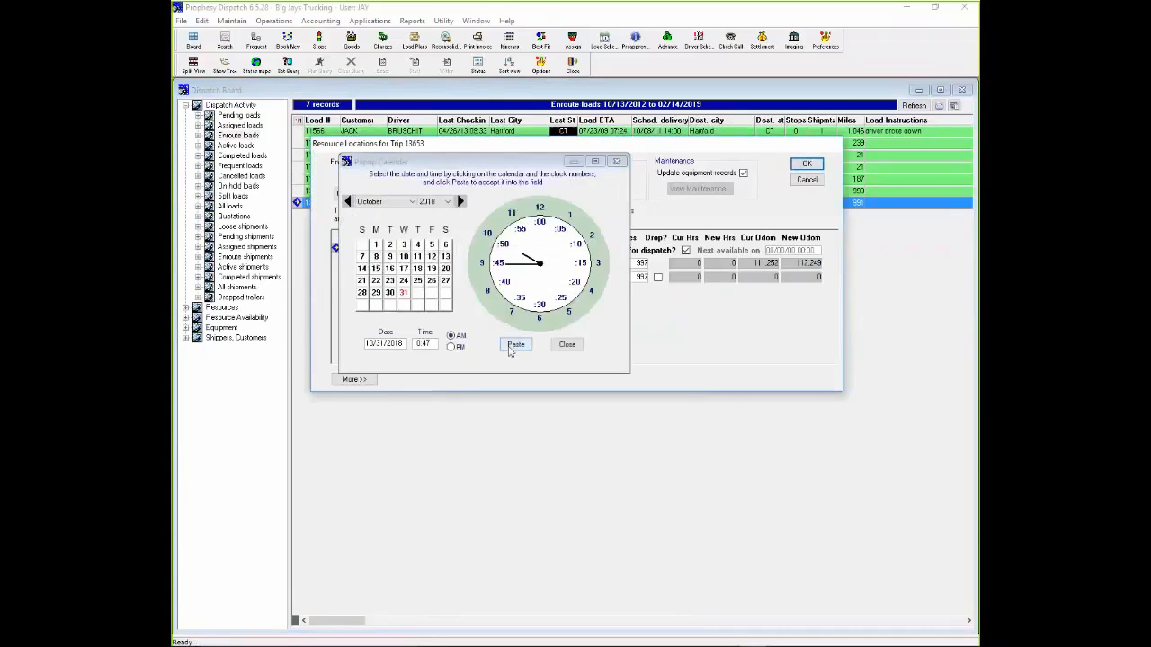
{"action": "left_click", "coordinate": [514, 347]}
{"action": "left_click", "coordinate": [806, 163]}
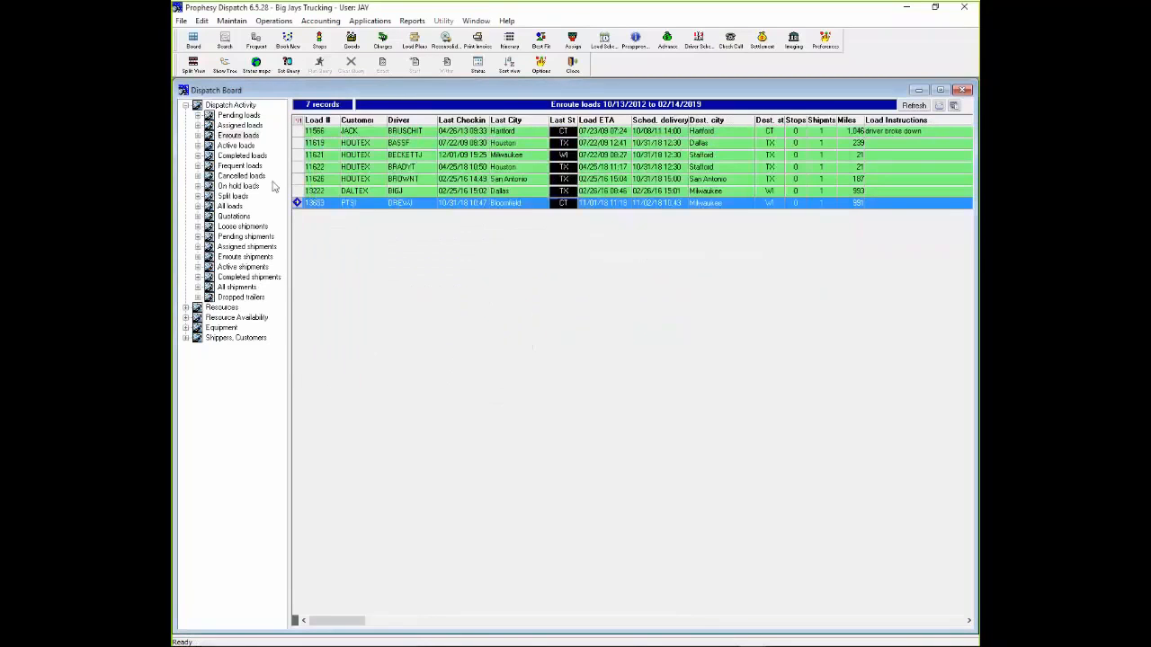
- View the completed loads, locate the Bloomfield to Milwaukee load in the list, and close the Dispatch Board
{"action": "left_click", "coordinate": [242, 155]}
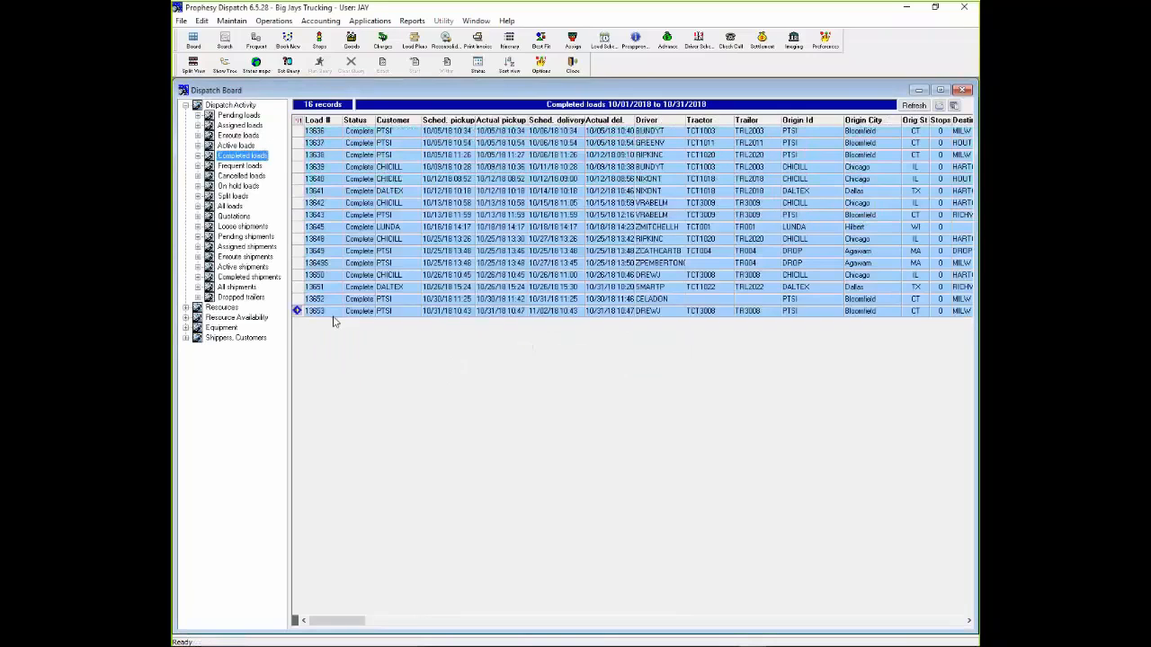
{"action": "left_click", "coordinate": [333, 314]}
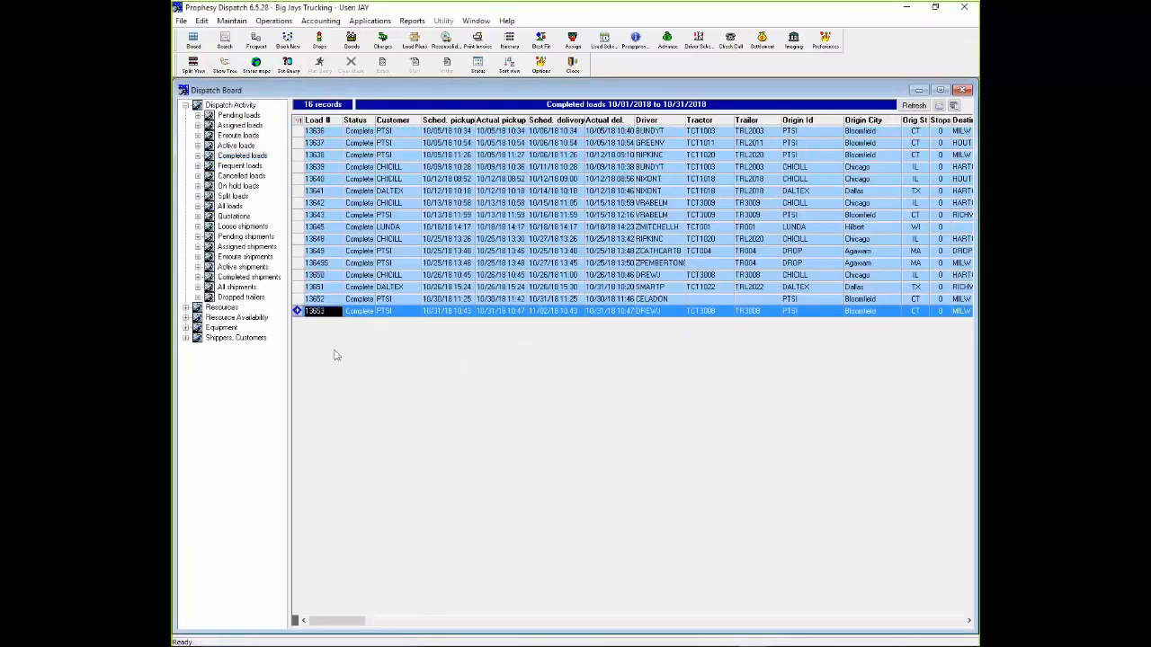
{"action": "left_click", "coordinate": [389, 356]}
{"action": "left_click", "coordinate": [962, 91]}
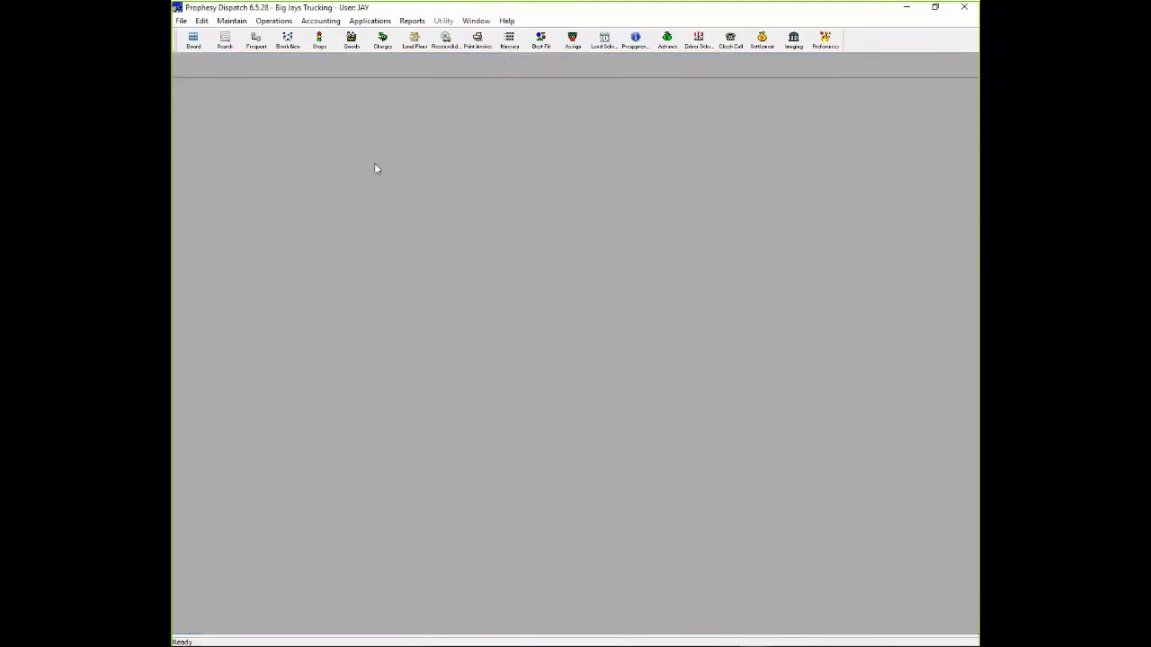
- Select the completed Bloomfield to Milwaukee load's invoice in Print / Post Freight Bills and open its document imaging
{"action": "left_click", "coordinate": [298, 21]}
{"action": "left_click", "coordinate": [295, 36]}
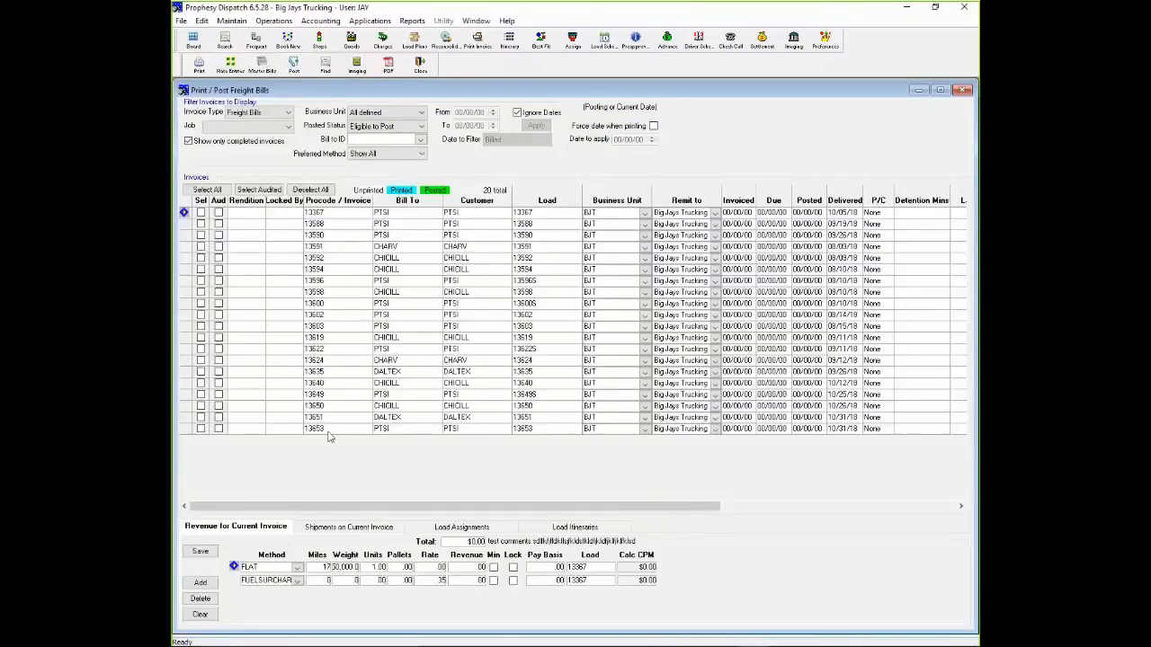
{"action": "left_click", "coordinate": [201, 429]}
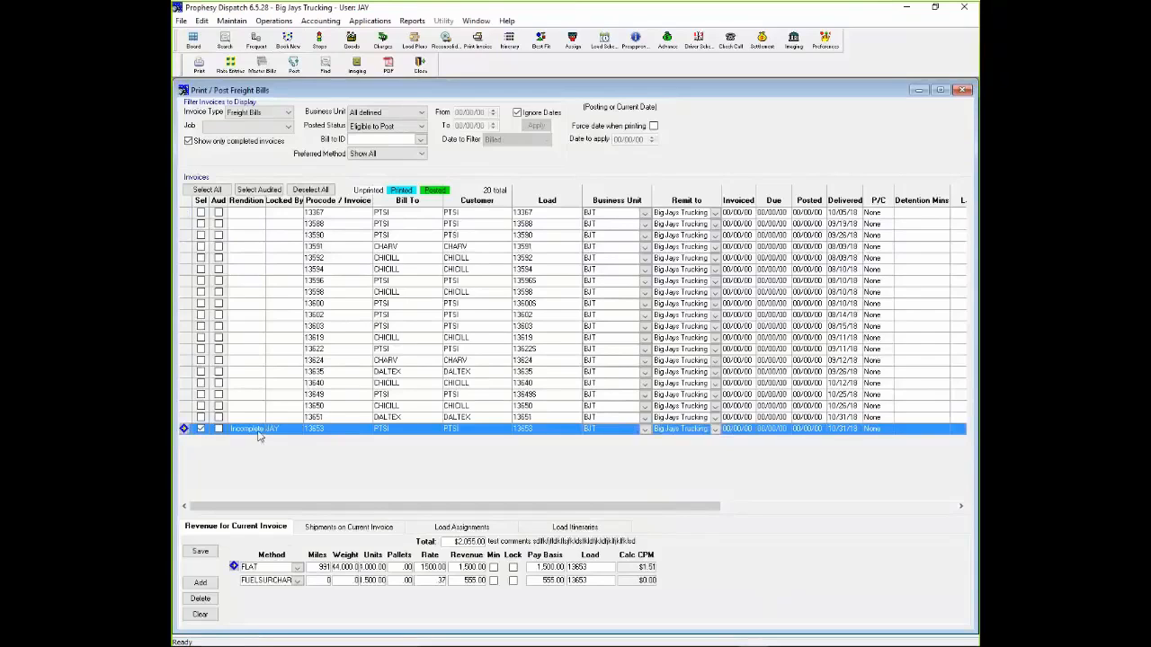
{"action": "right_click", "coordinate": [294, 429]}
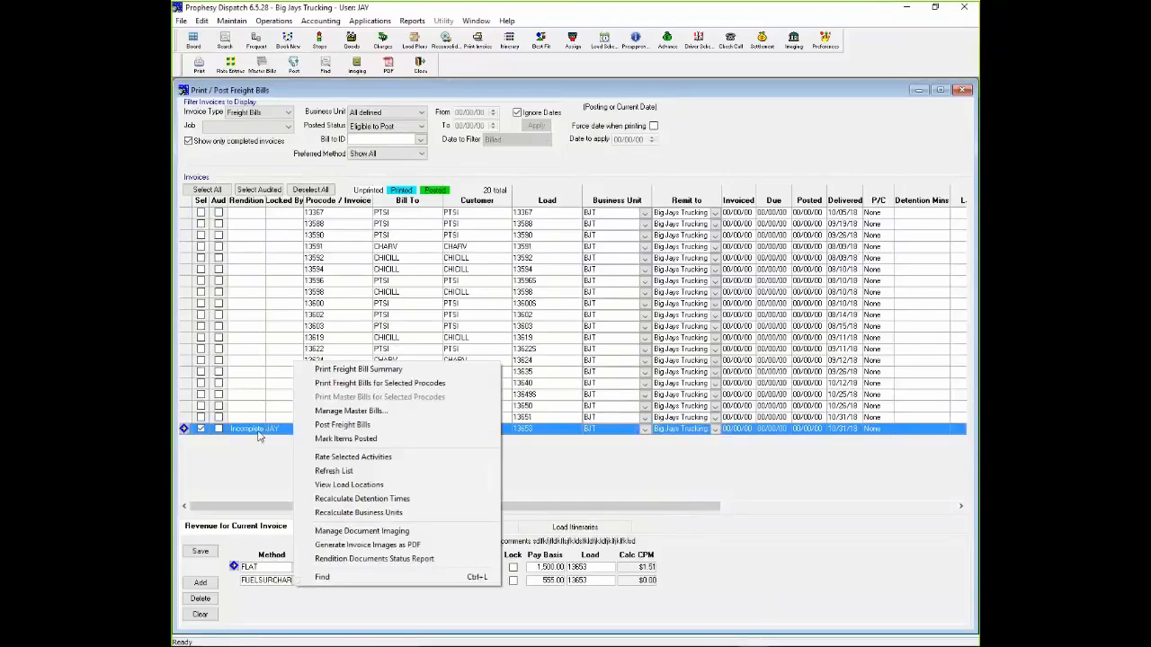
{"action": "left_click", "coordinate": [393, 533]}
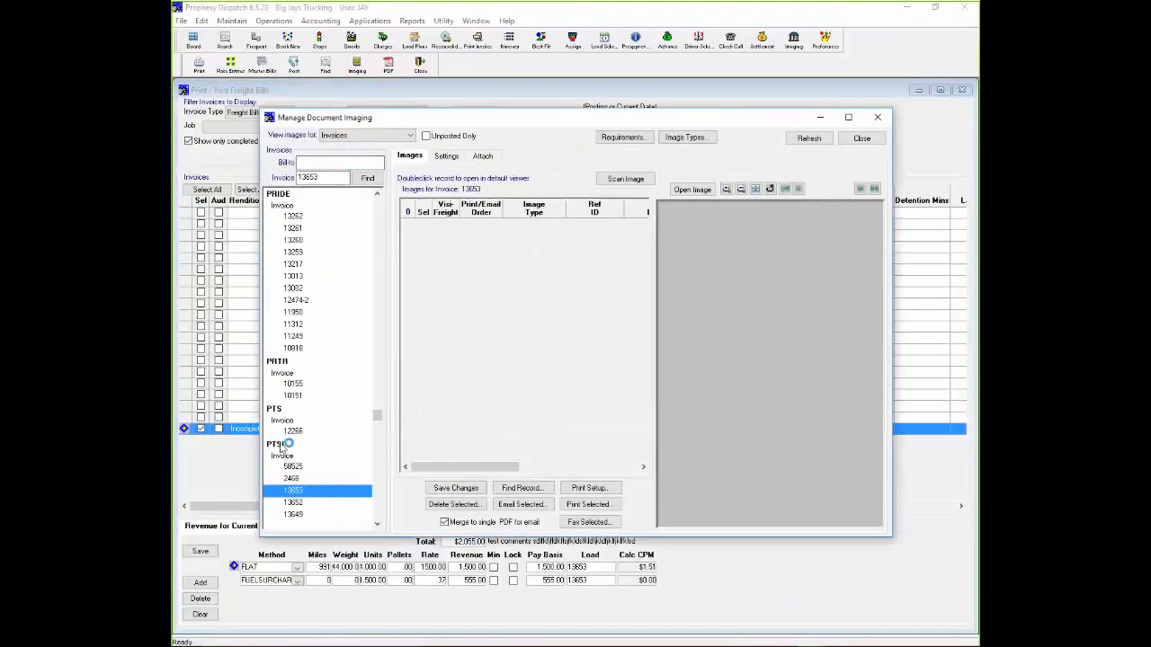
- Attach the unprocessed PDF scan of the signed bill of lading to the invoice as image type BOL and close document imaging
{"action": "left_click", "coordinate": [483, 156]}
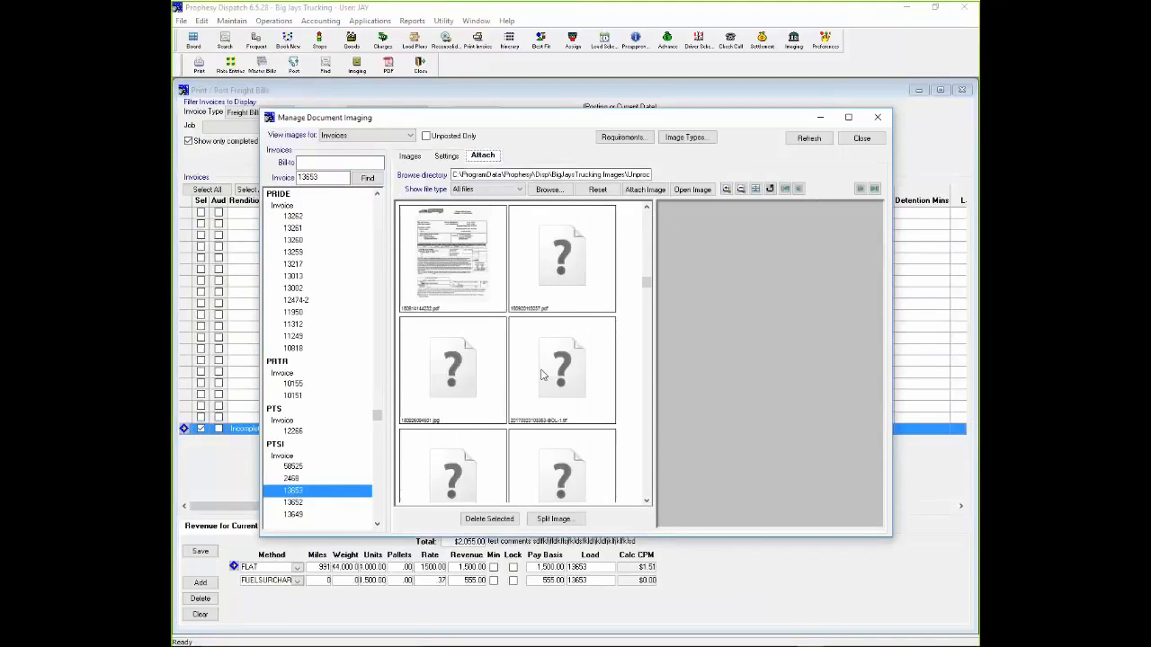
{"action": "left_click", "coordinate": [543, 377]}
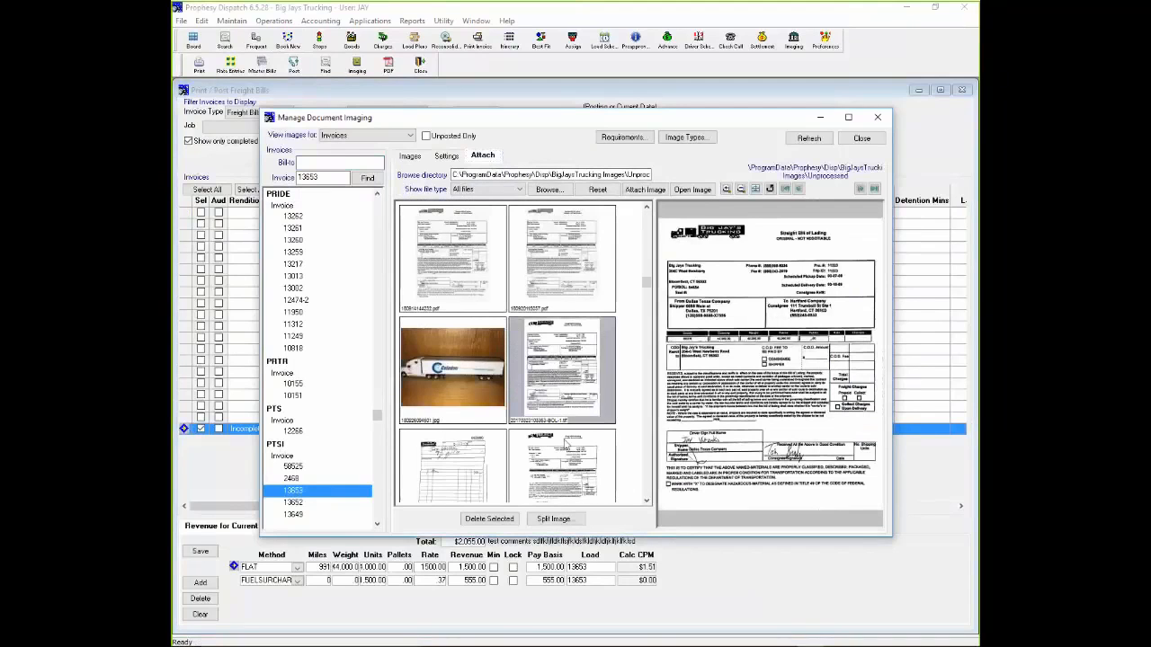
{"action": "left_click", "coordinate": [590, 215]}
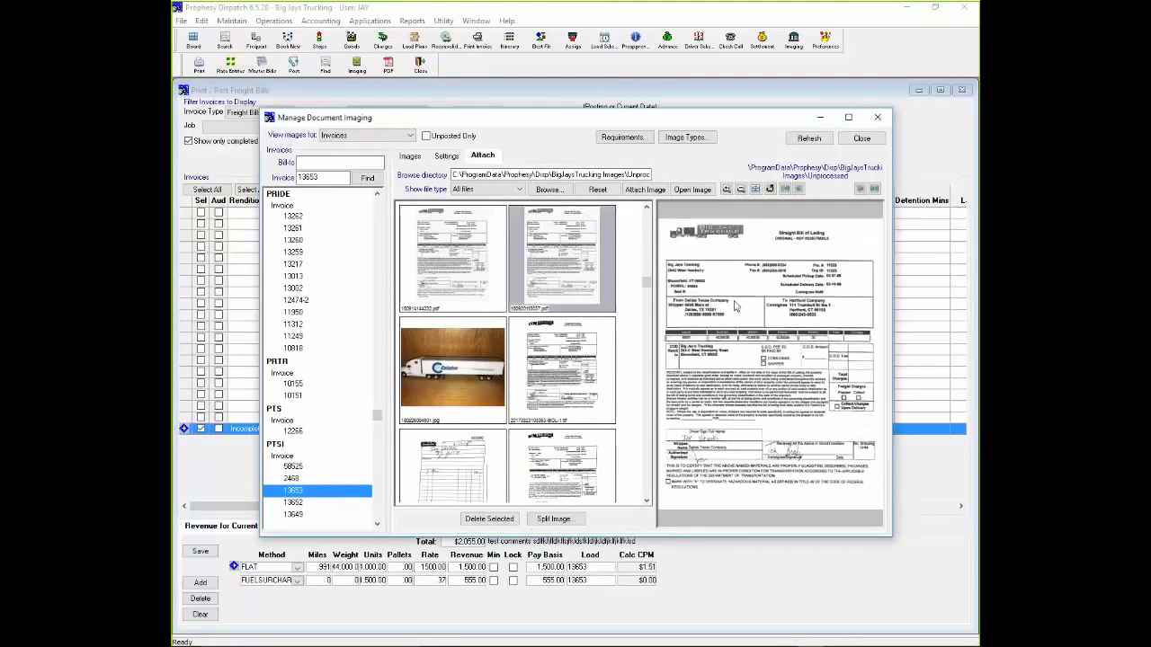
{"action": "left_click_drag", "start_coordinate": [733, 302], "coordinate": [307, 494]}
{"action": "left_click", "coordinate": [496, 242]}
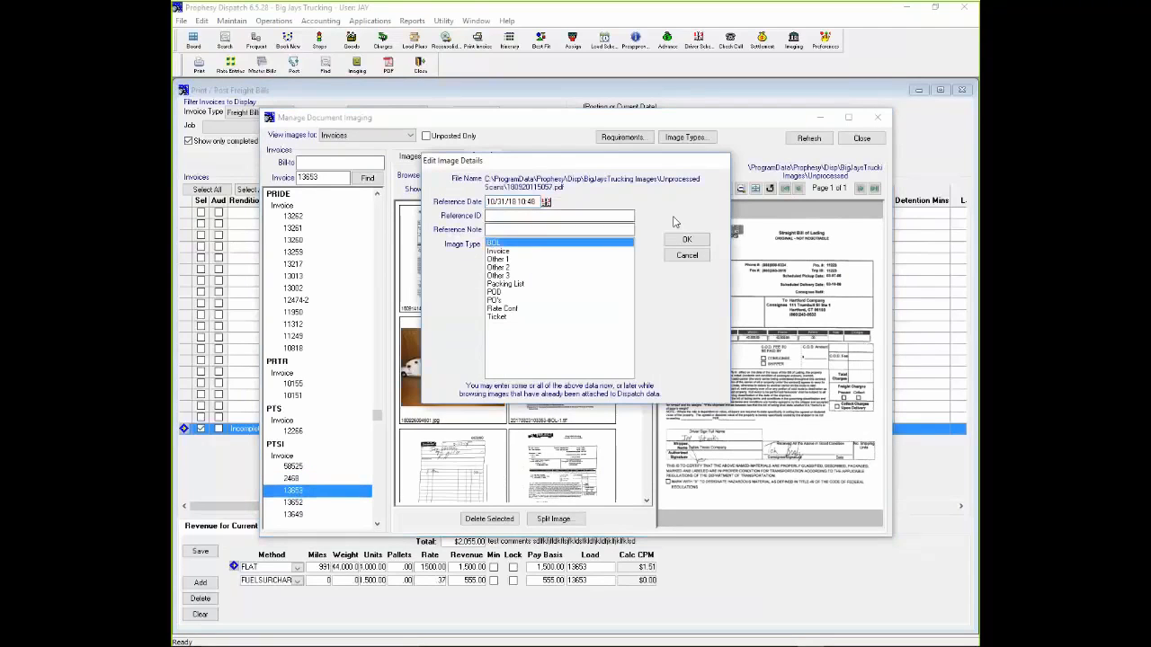
{"action": "left_click", "coordinate": [687, 241]}
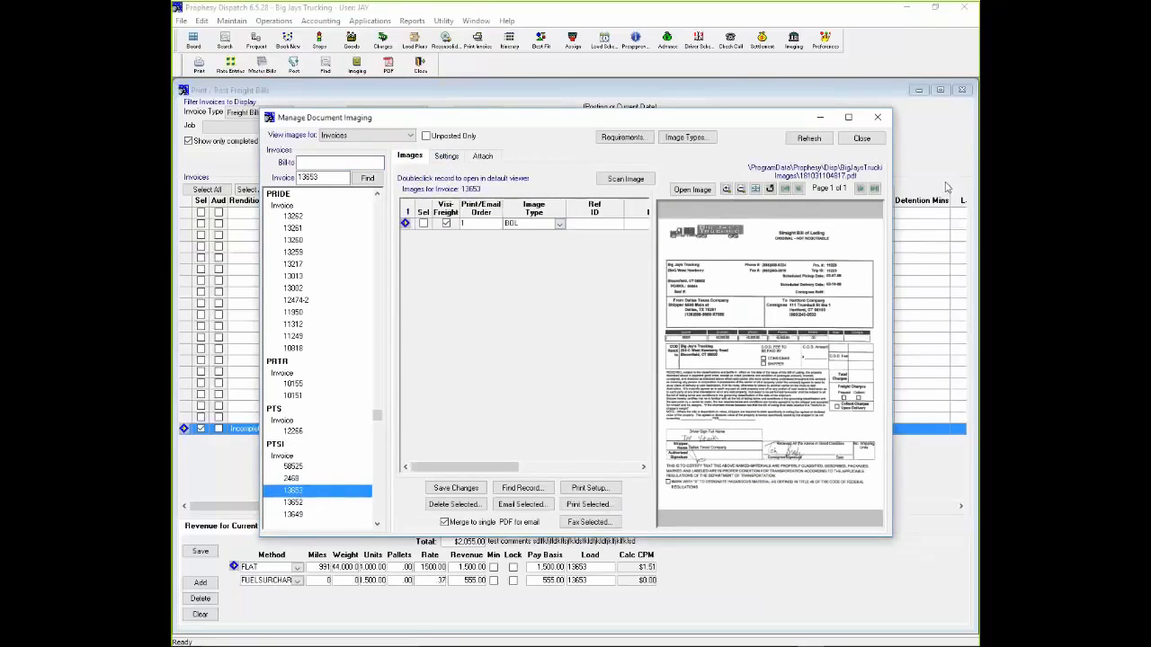
{"action": "left_click", "coordinate": [861, 138]}
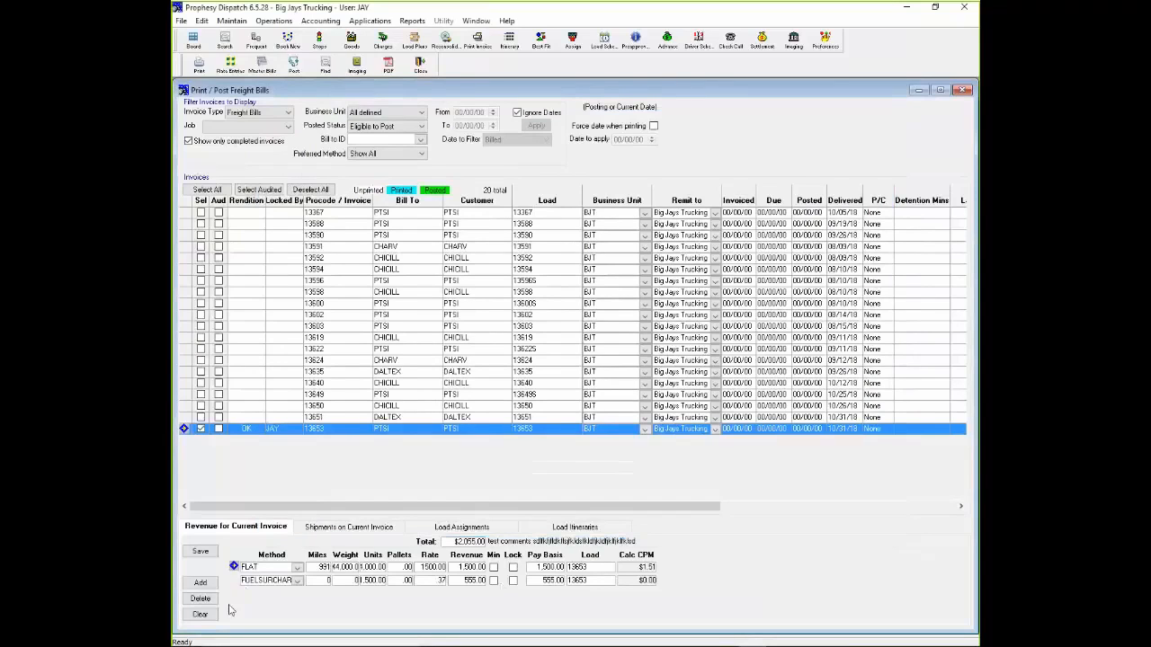
- Add a DETENTION charge to the selected invoice's revenue
{"action": "left_click", "coordinate": [199, 583]}
{"action": "left_click", "coordinate": [298, 595]}
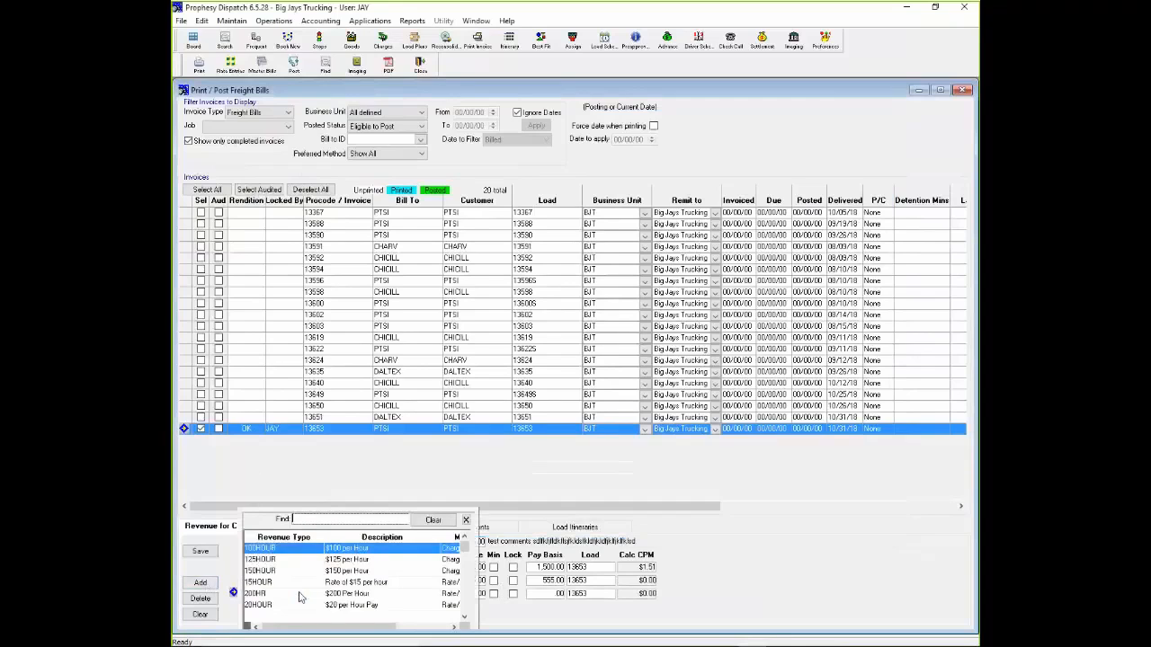
{"action": "type", "text": "det"}
{"action": "left_click", "coordinate": [293, 607]}
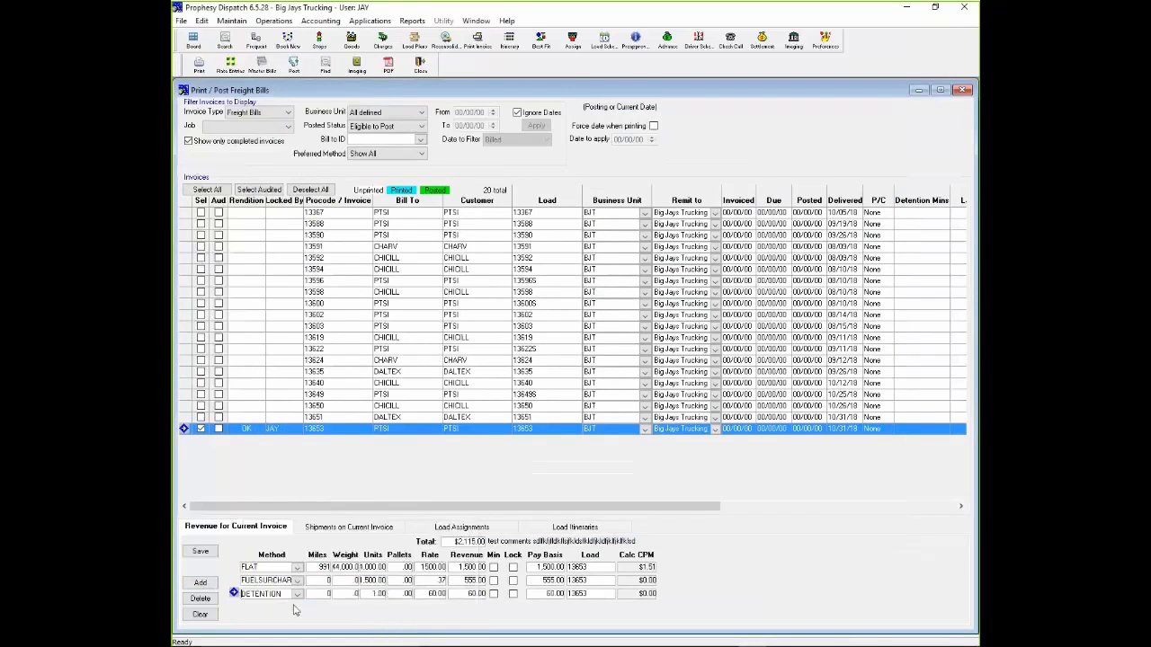
- Enter "Notes here" as the bill notes for the invoice's shipment and return to its revenue details
{"action": "left_click", "coordinate": [335, 529]}
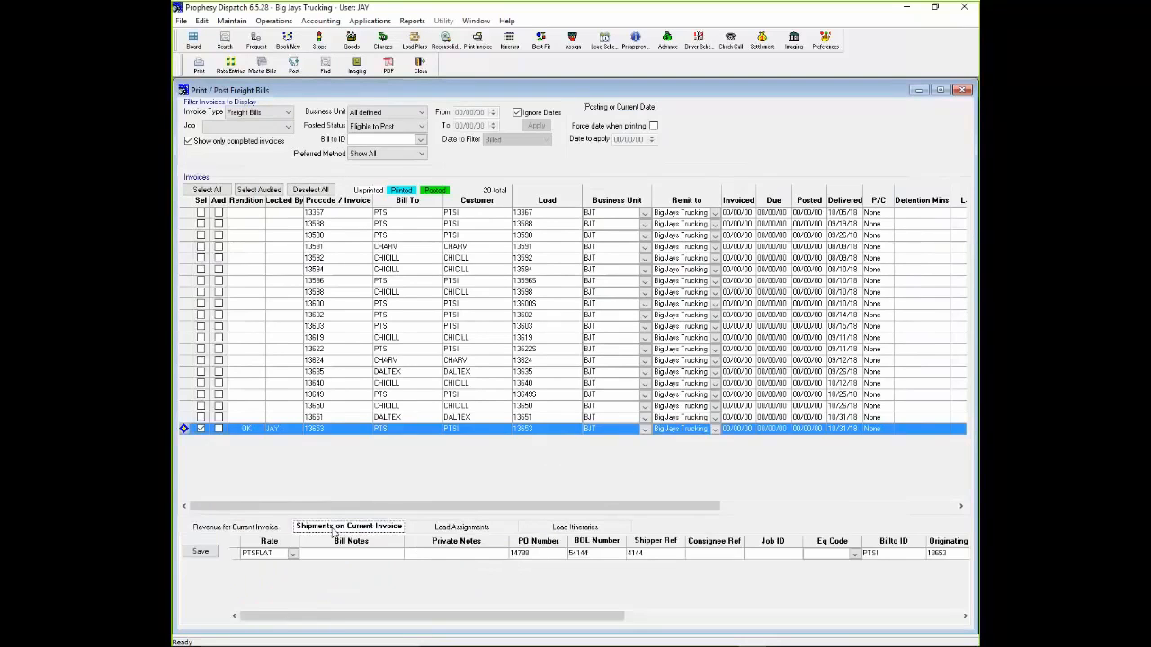
{"action": "key", "text": "Tab"}
{"action": "key", "text": "Tab"}
{"action": "key", "text": "Tab"}
{"action": "left_click", "coordinate": [356, 556]}
{"action": "type", "text": "Notes here"}
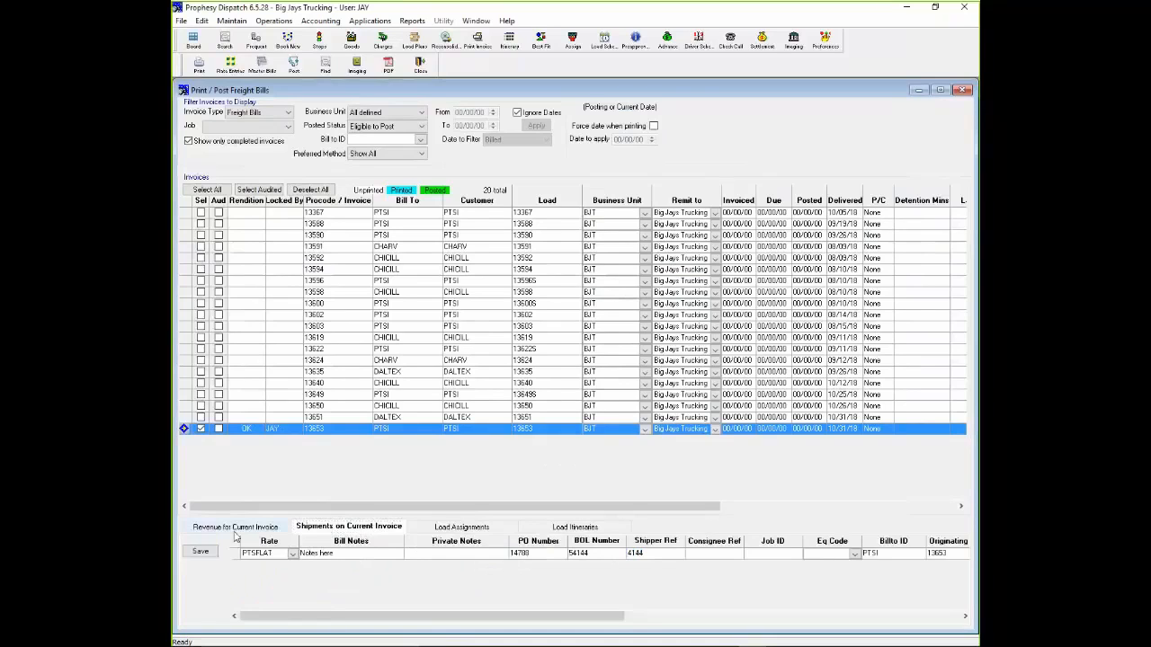
{"action": "left_click", "coordinate": [235, 529]}
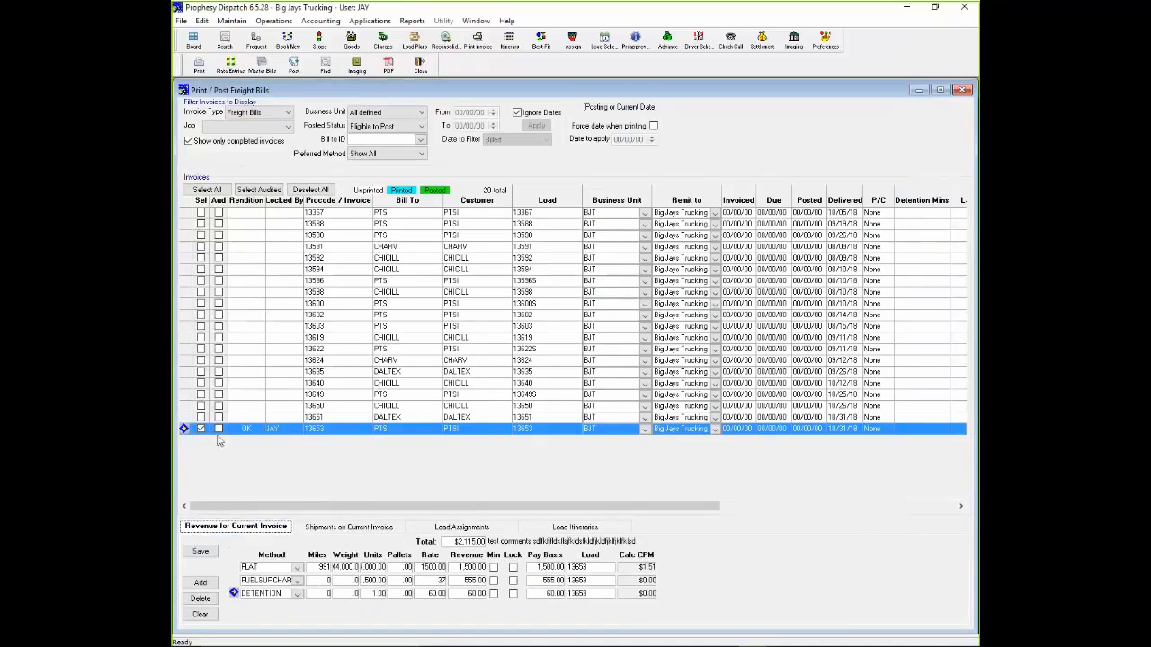
- Mark the selected invoice as audited, generate its freight bill, and review the charges and notes on it
{"action": "left_click", "coordinate": [218, 430]}
{"action": "left_click", "coordinate": [199, 69]}
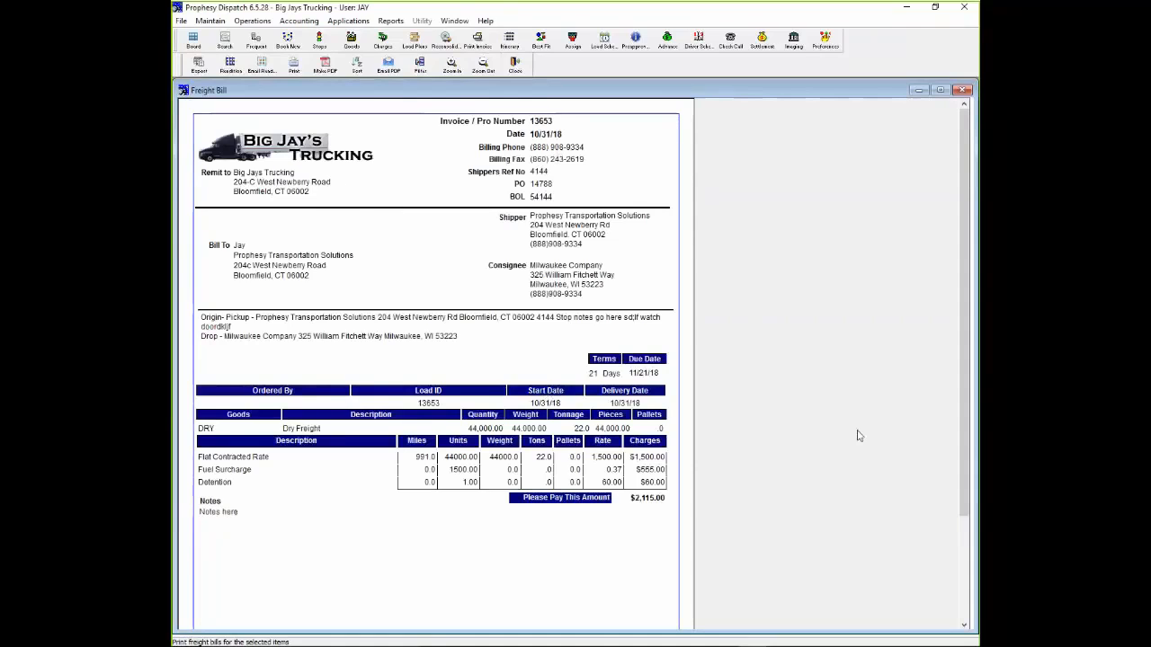
{"action": "left_click", "coordinate": [964, 627]}
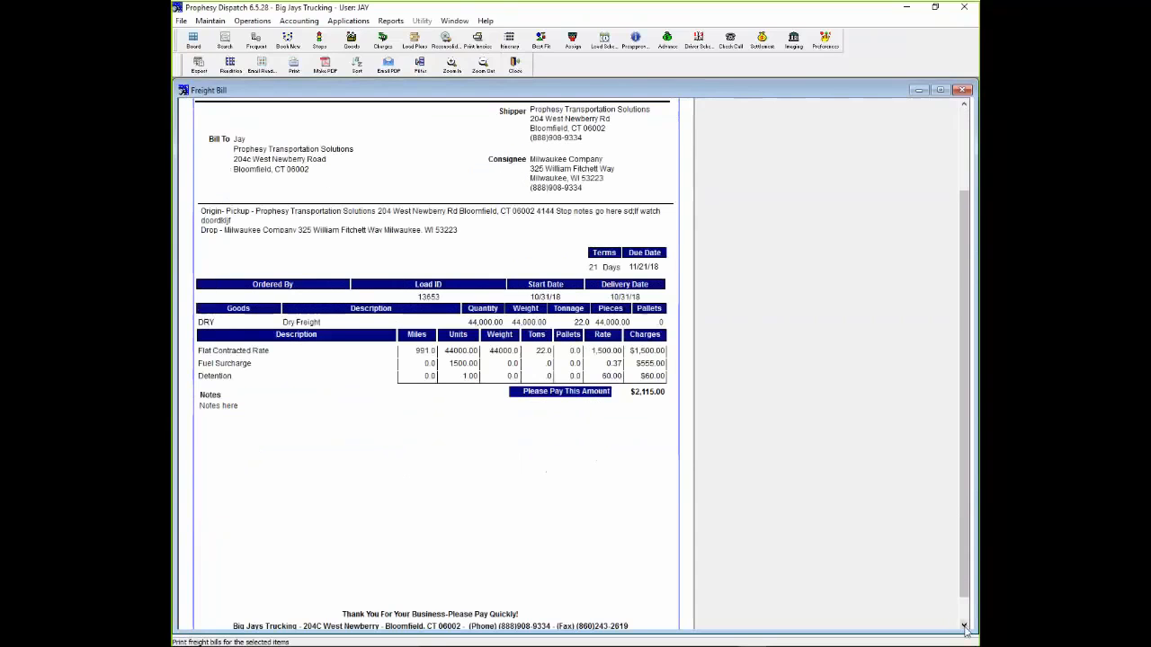
{"action": "left_click", "coordinate": [965, 629]}
{"action": "left_click_drag", "start_coordinate": [966, 532], "coordinate": [970, 427]}
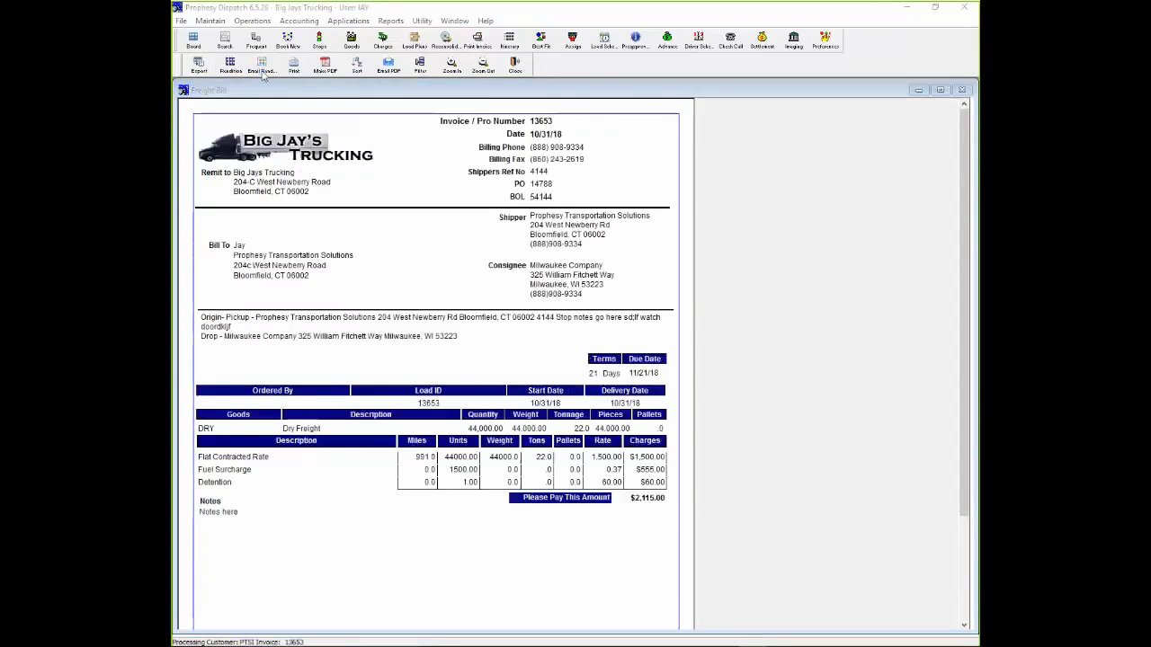
- Email the freight bill rendition, examine the freight bill and bill of lading in the message's PDF attachment, and close both
{"action": "left_click", "coordinate": [413, 205]}
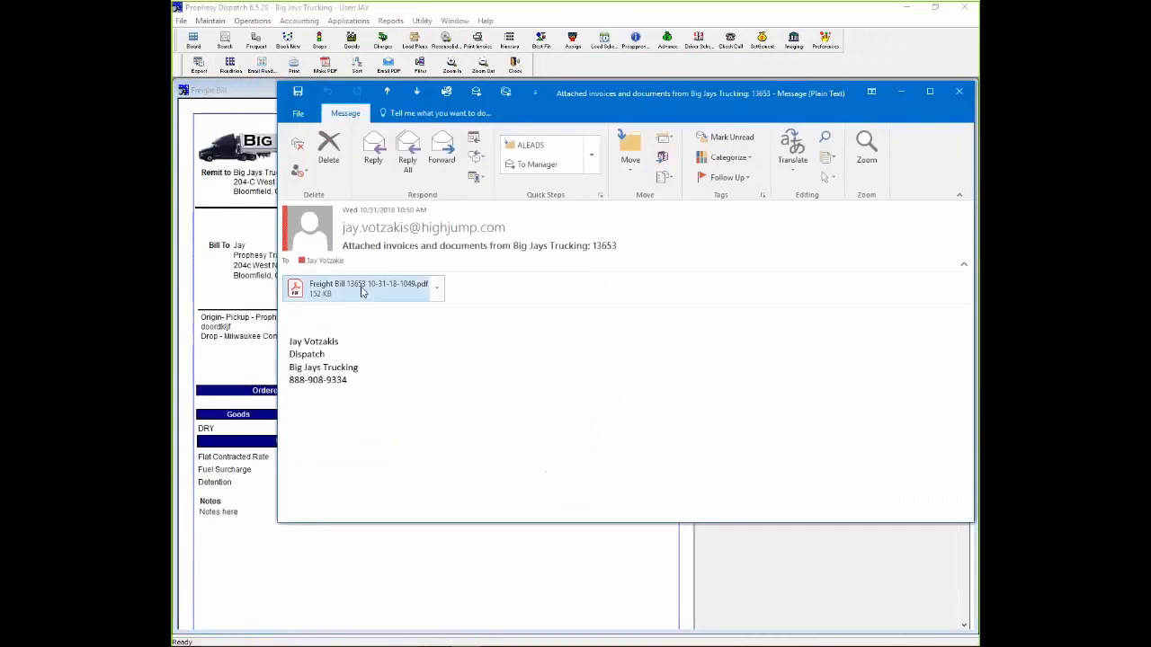
{"action": "left_click", "coordinate": [363, 290]}
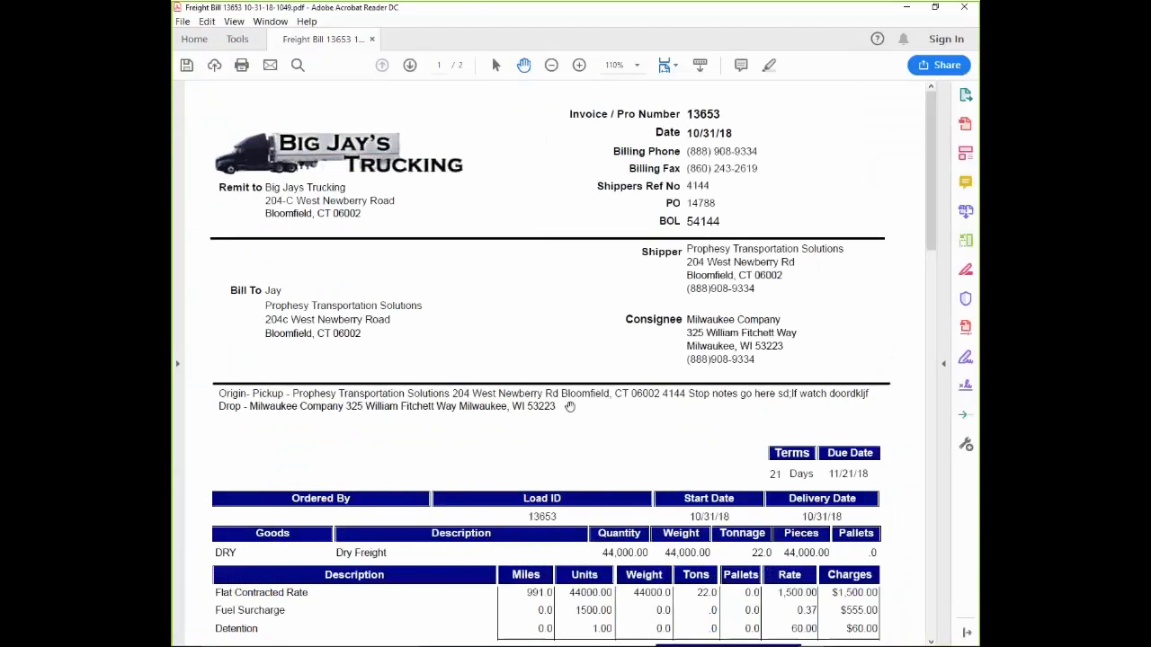
{"action": "scroll", "coordinate": [569, 407], "scroll_direction": "down", "scroll_amount": 2}
{"action": "scroll", "coordinate": [570, 407], "scroll_direction": "down", "scroll_amount": 9}
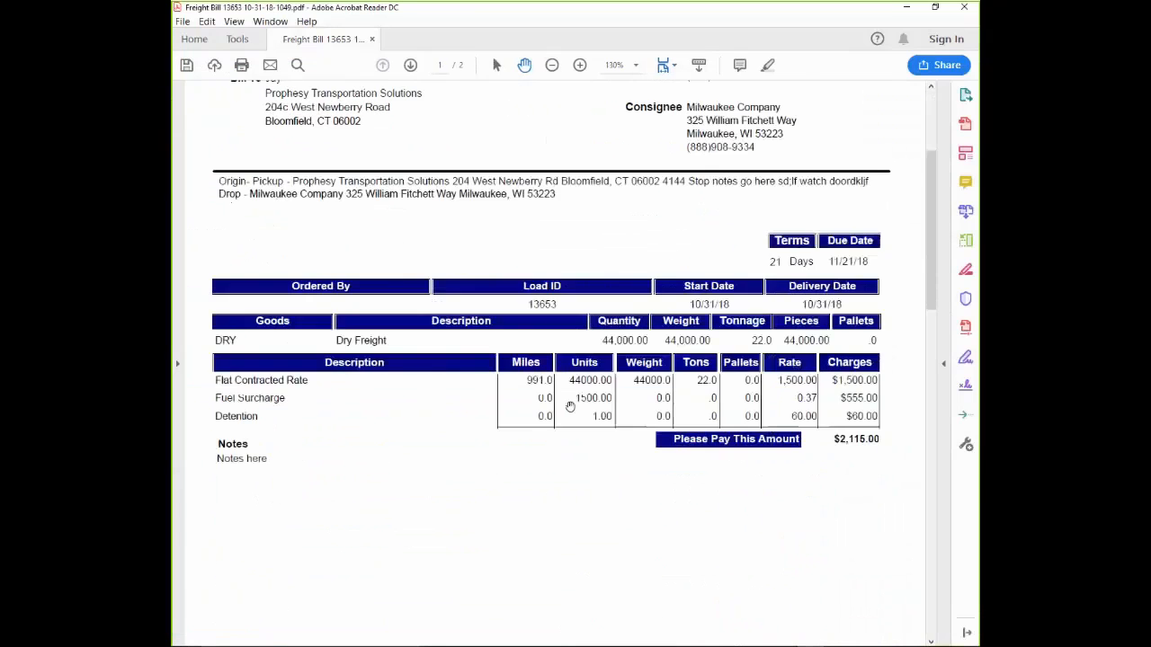
{"action": "scroll", "coordinate": [570, 406], "scroll_direction": "down", "scroll_amount": 10}
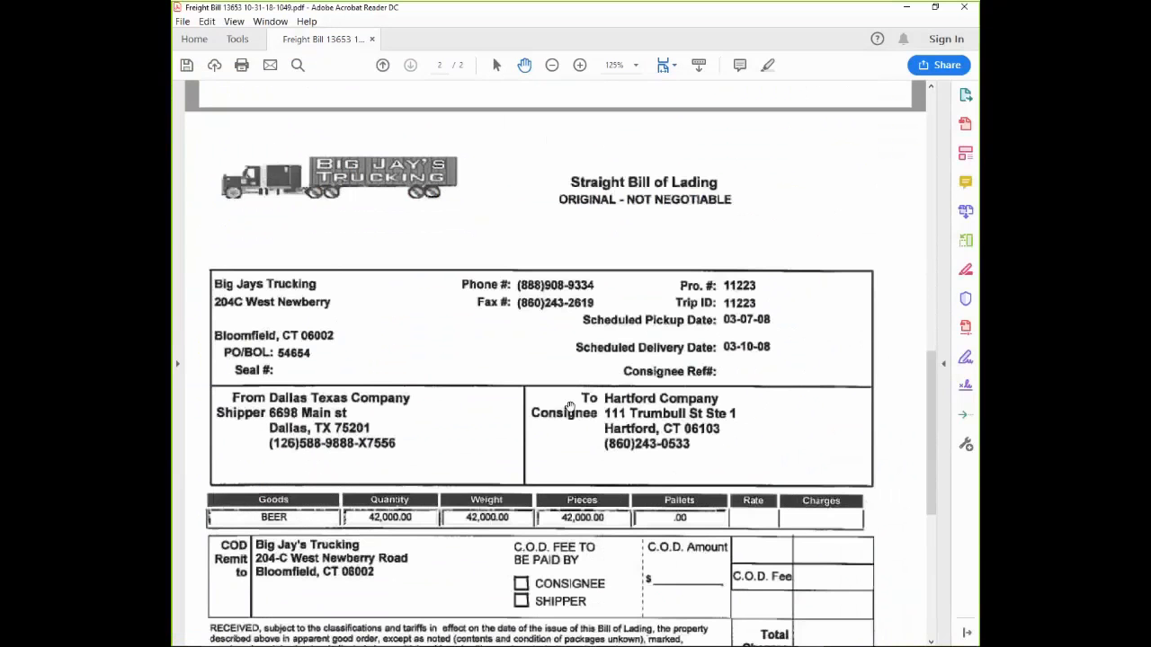
{"action": "scroll", "coordinate": [570, 407], "scroll_direction": "down", "scroll_amount": 10}
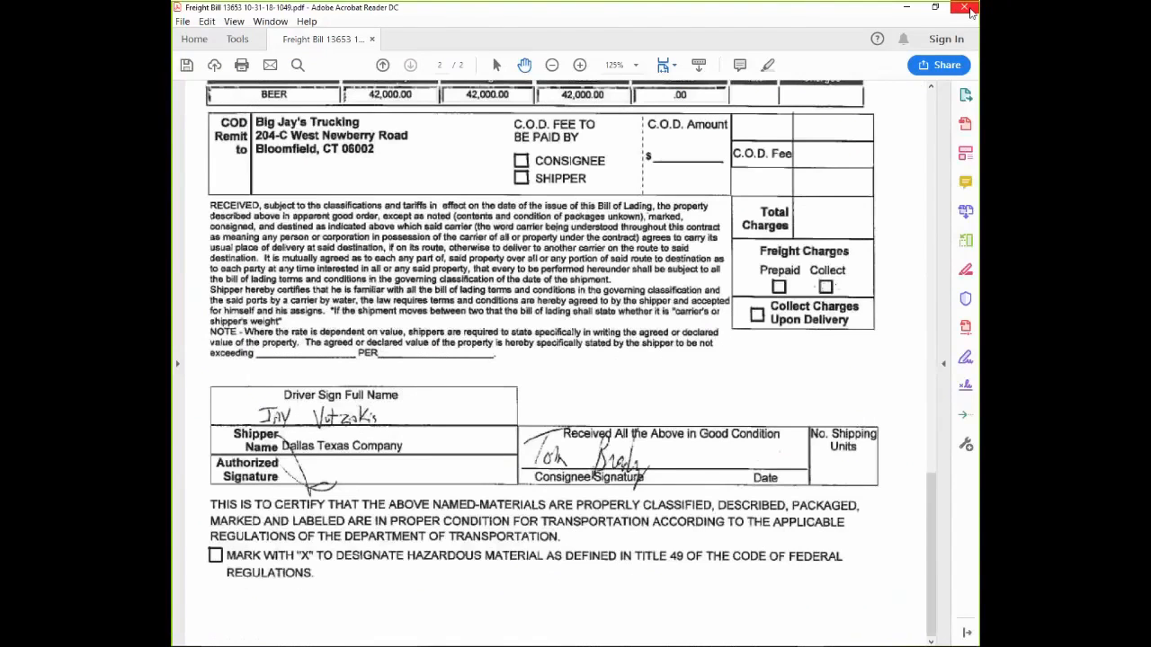
{"action": "left_click", "coordinate": [969, 11]}
{"action": "left_click", "coordinate": [960, 92]}
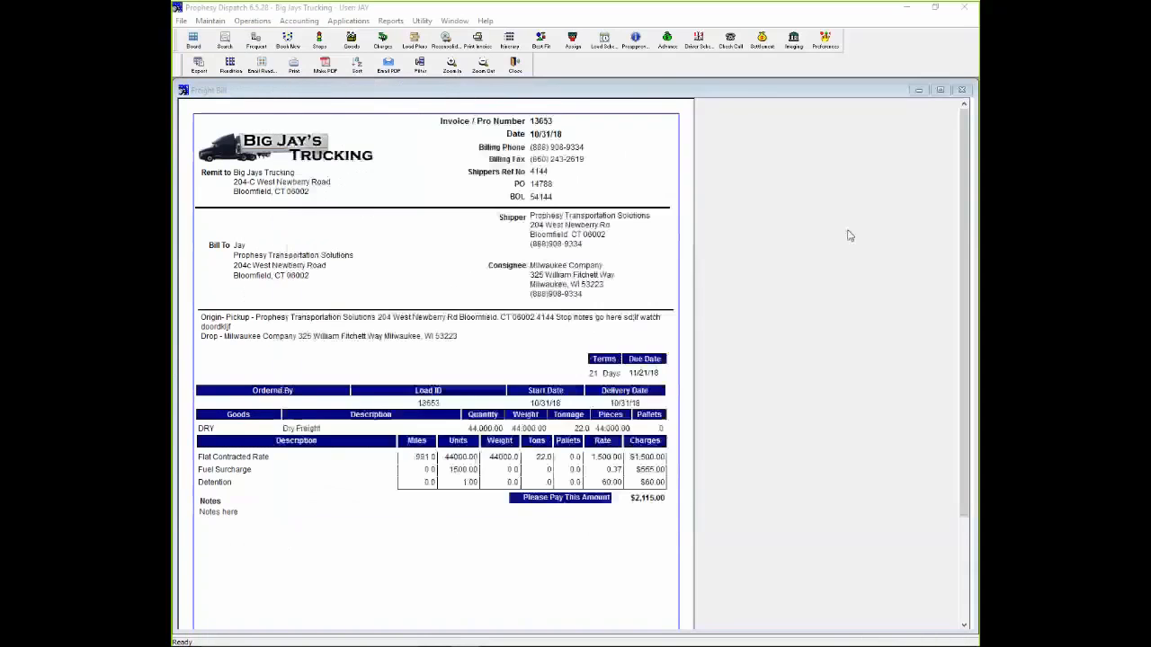
- Close the freight bill preview, flag the bill as printed correctly, and post it to Accounts Receivable
{"action": "left_click", "coordinate": [525, 63]}
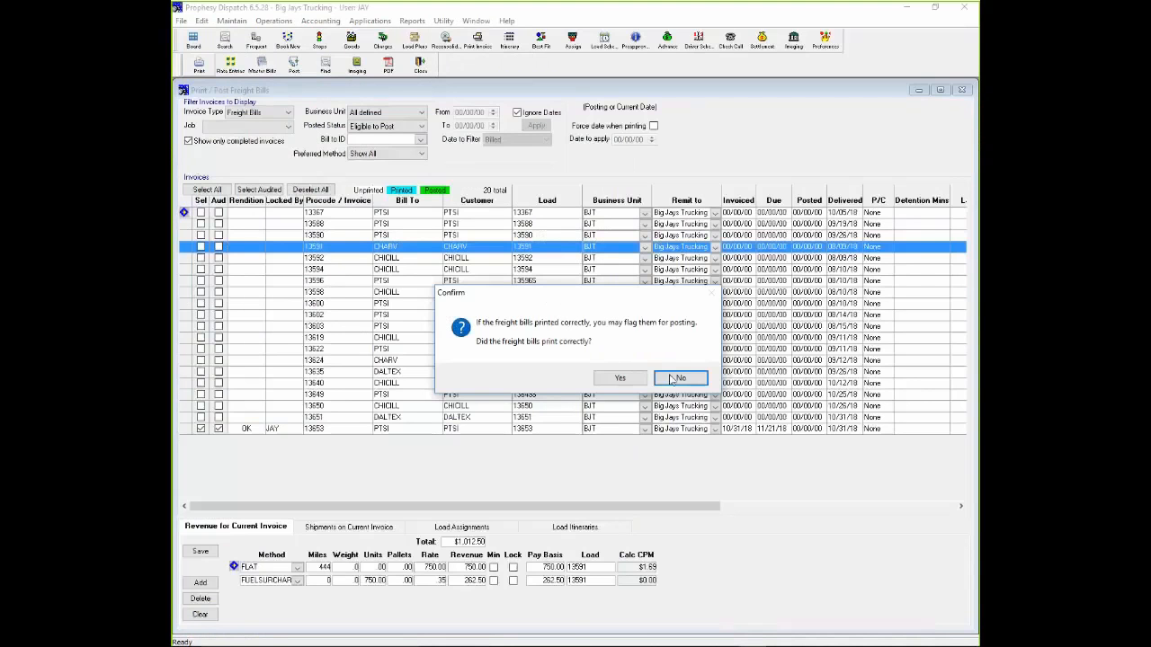
{"action": "left_click", "coordinate": [620, 378]}
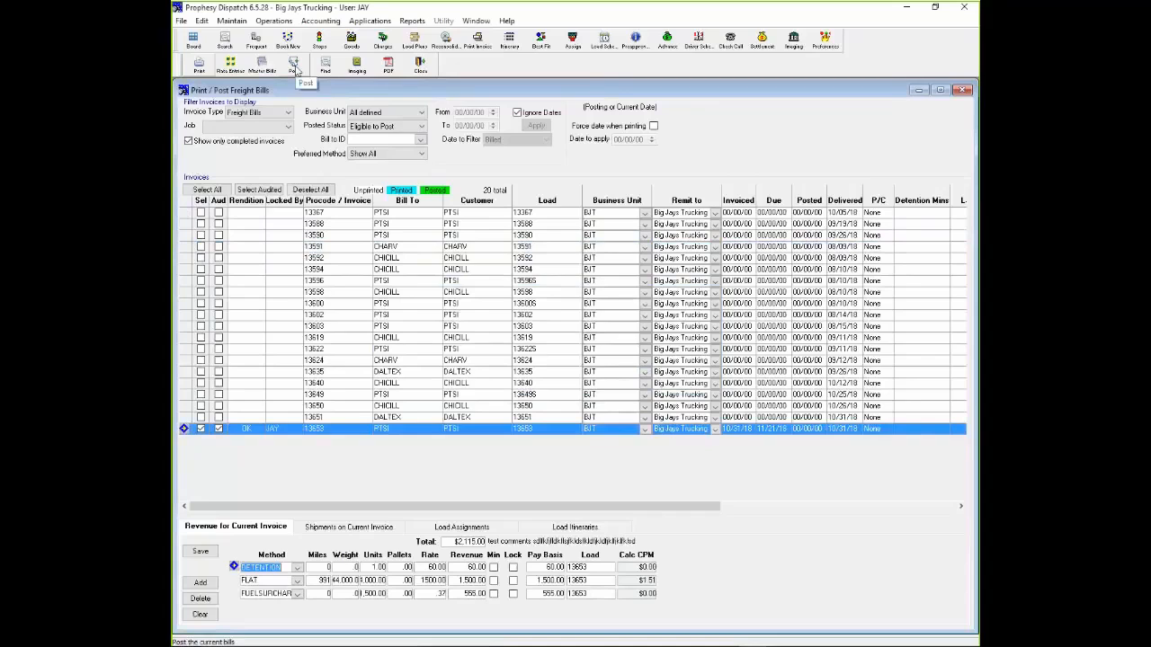
{"action": "left_click", "coordinate": [295, 66]}
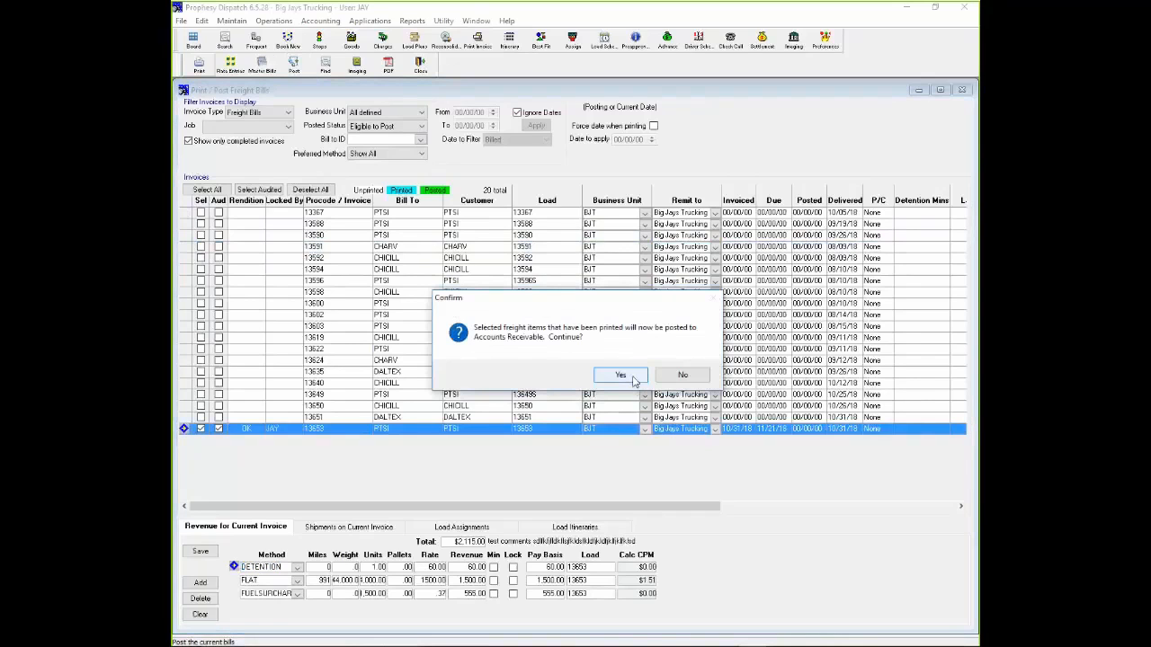
{"action": "left_click", "coordinate": [620, 374]}
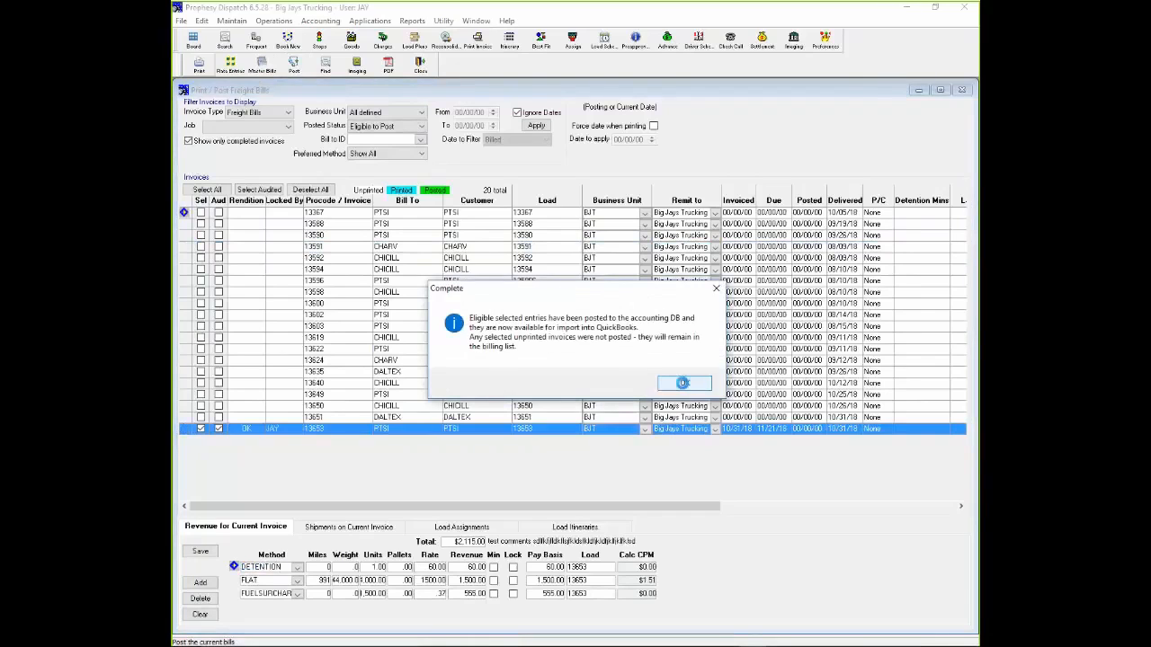
- Acknowledge the completed posting, close the freight bill list, and open the driver settlements for settling and posting pay
{"action": "left_click", "coordinate": [681, 384]}
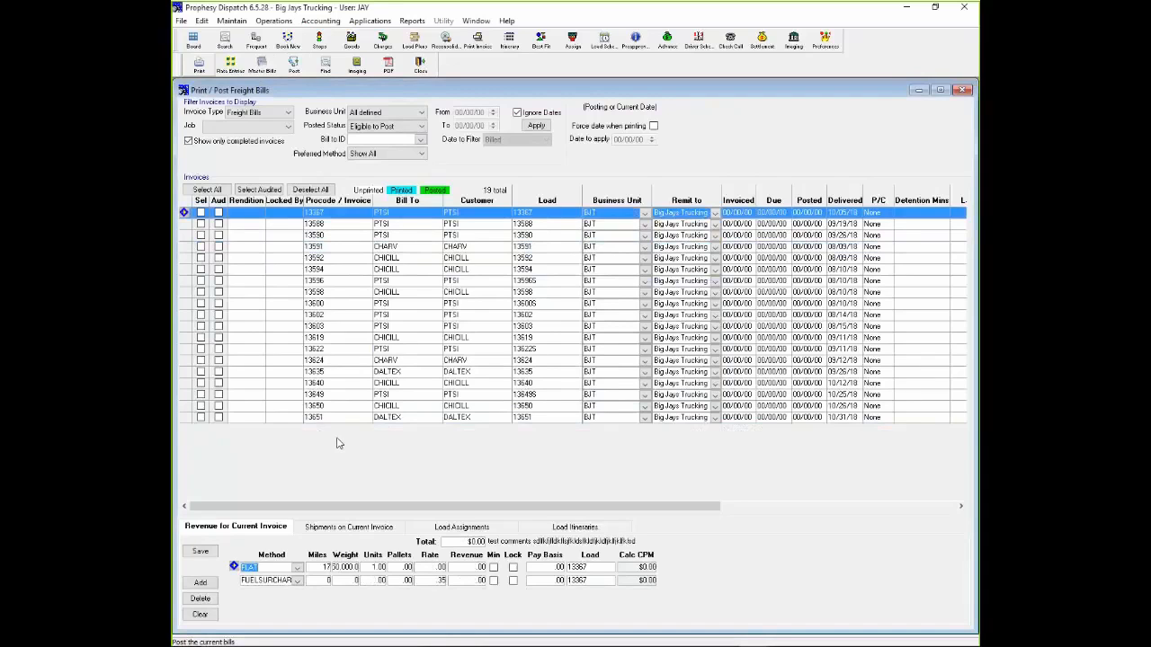
{"action": "left_click", "coordinate": [421, 66]}
{"action": "left_click", "coordinate": [290, 22]}
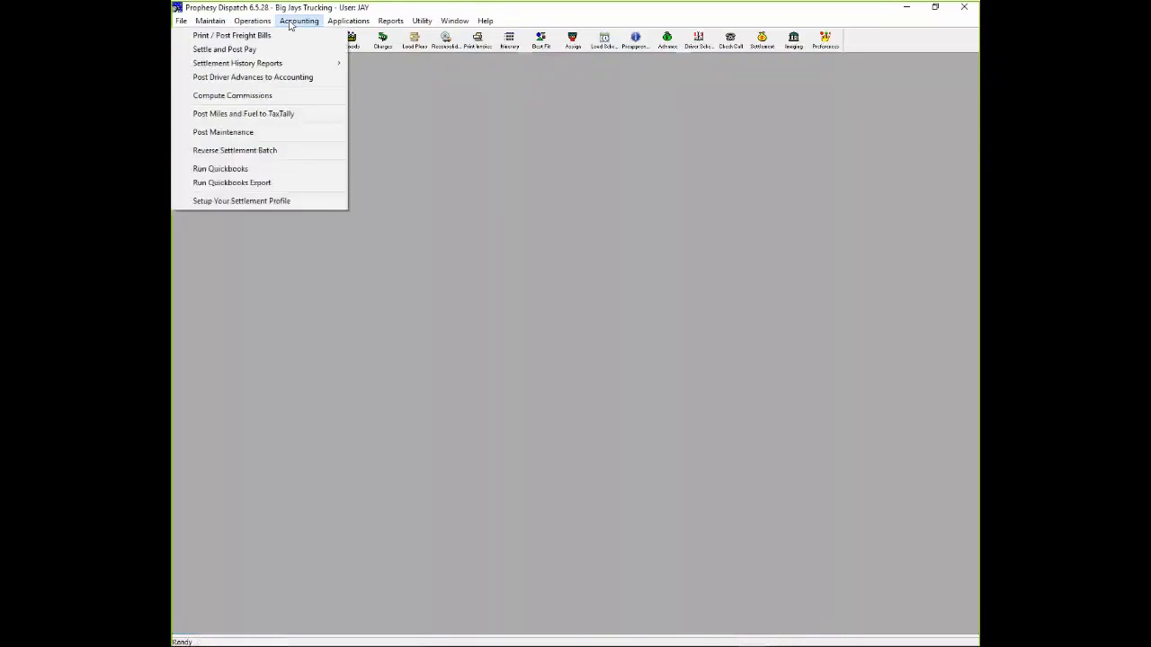
{"action": "left_click", "coordinate": [282, 49]}
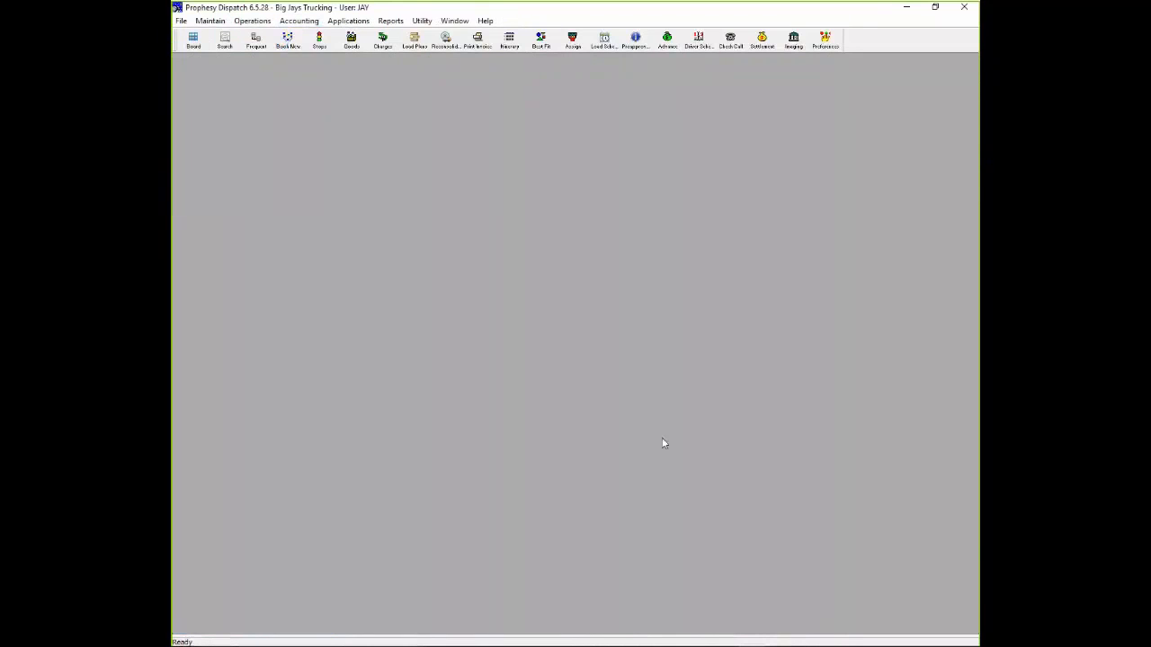
{"action": "left_click", "coordinate": [653, 382]}
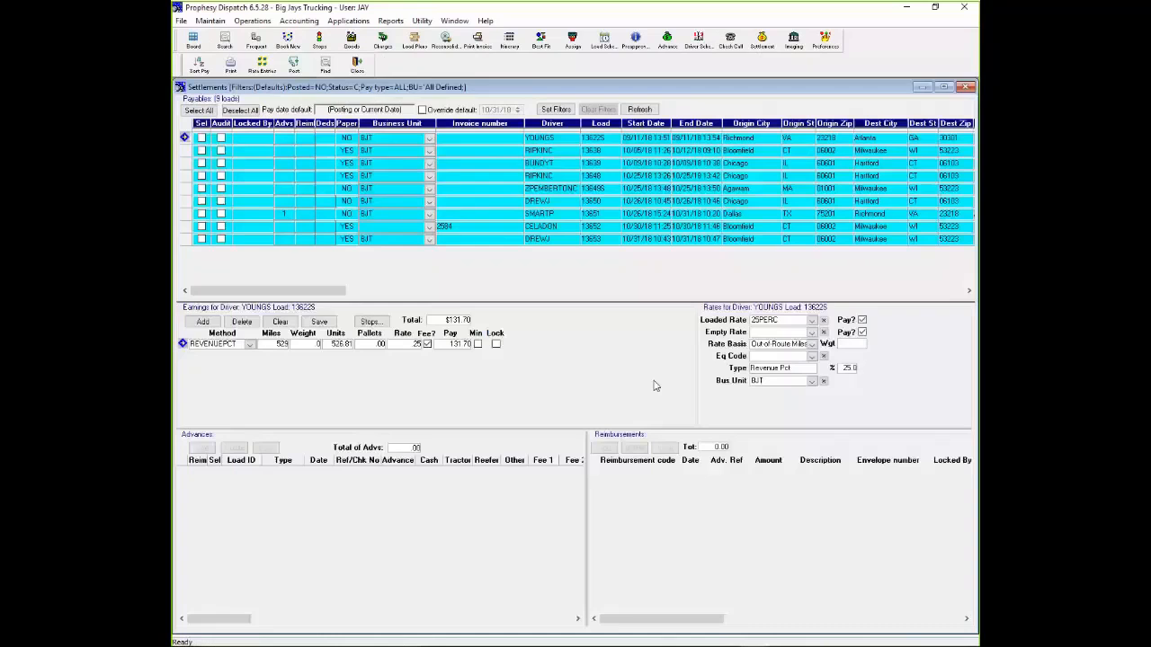
- Retrieve the recurring deductions for the driver's Bloomfield to Milwaukee load and save the preselected escrow, truck loan and trailer rental deductions
{"action": "left_click", "coordinate": [195, 240]}
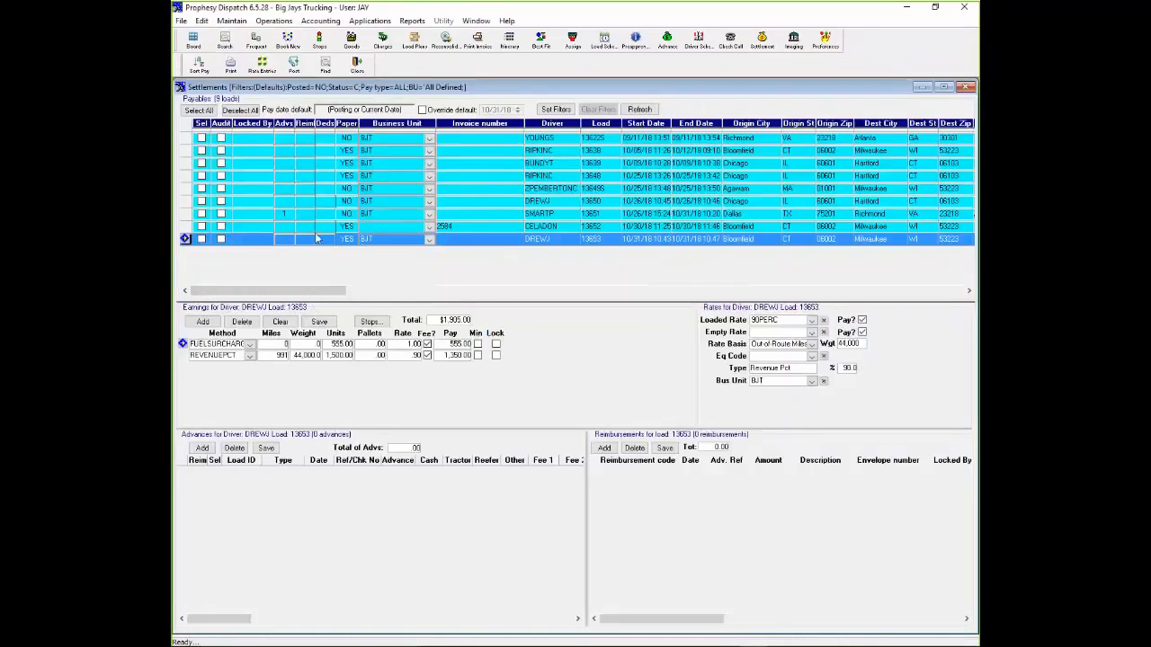
{"action": "double_click", "coordinate": [326, 240]}
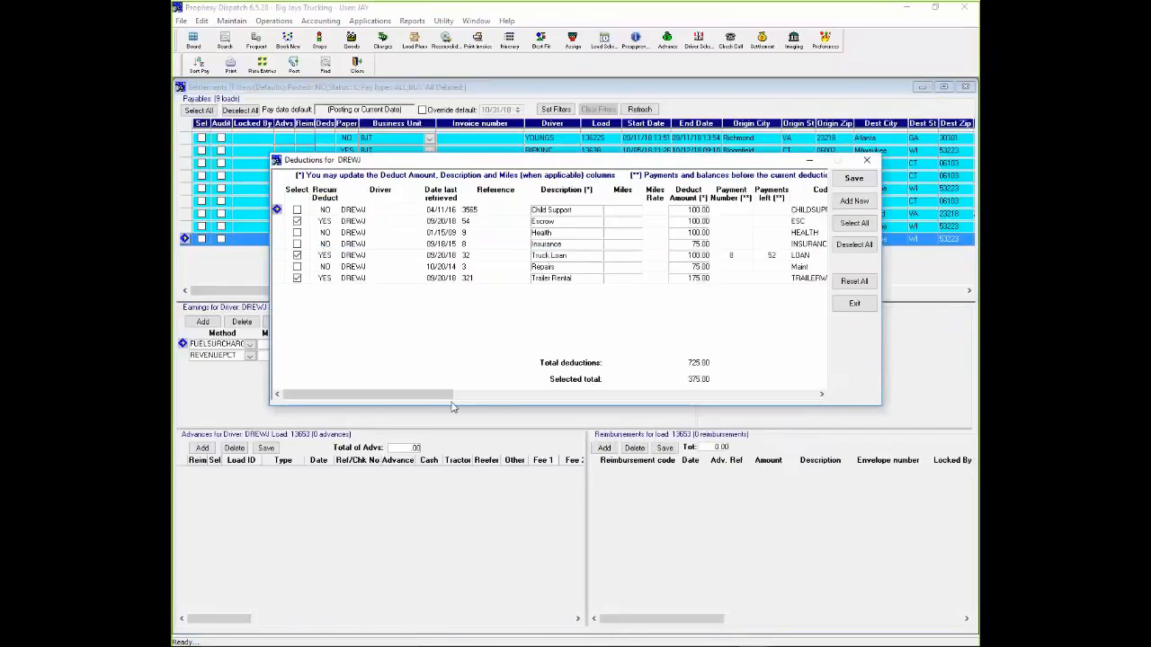
{"action": "left_click_drag", "start_coordinate": [452, 396], "coordinate": [372, 397]}
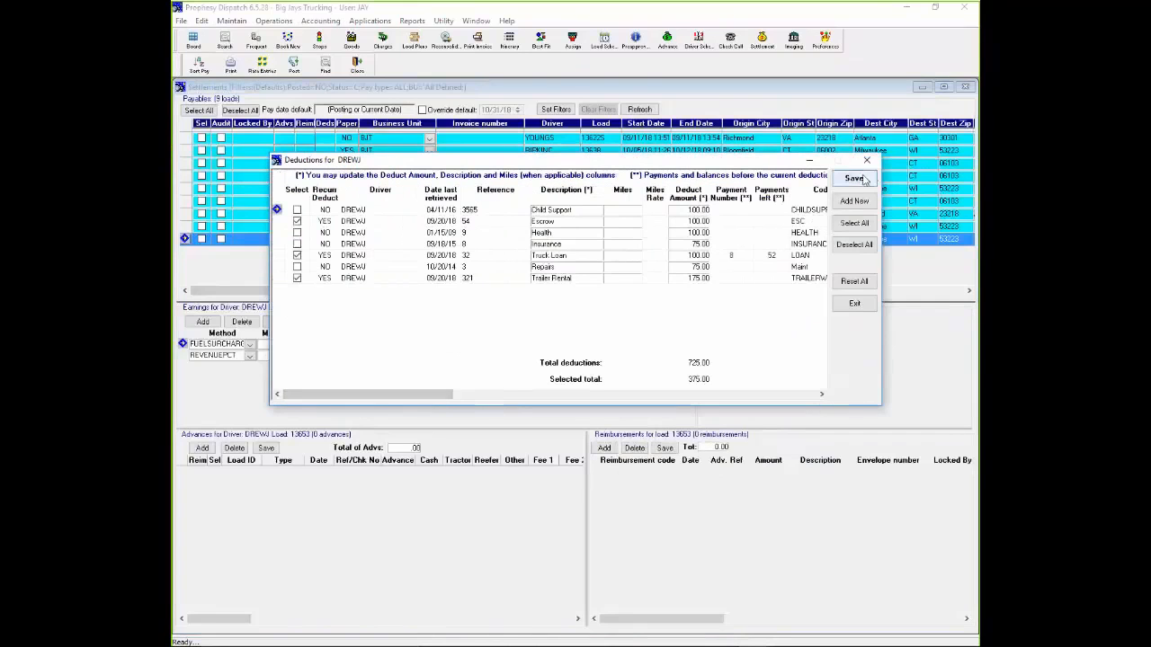
{"action": "left_click", "coordinate": [861, 179]}
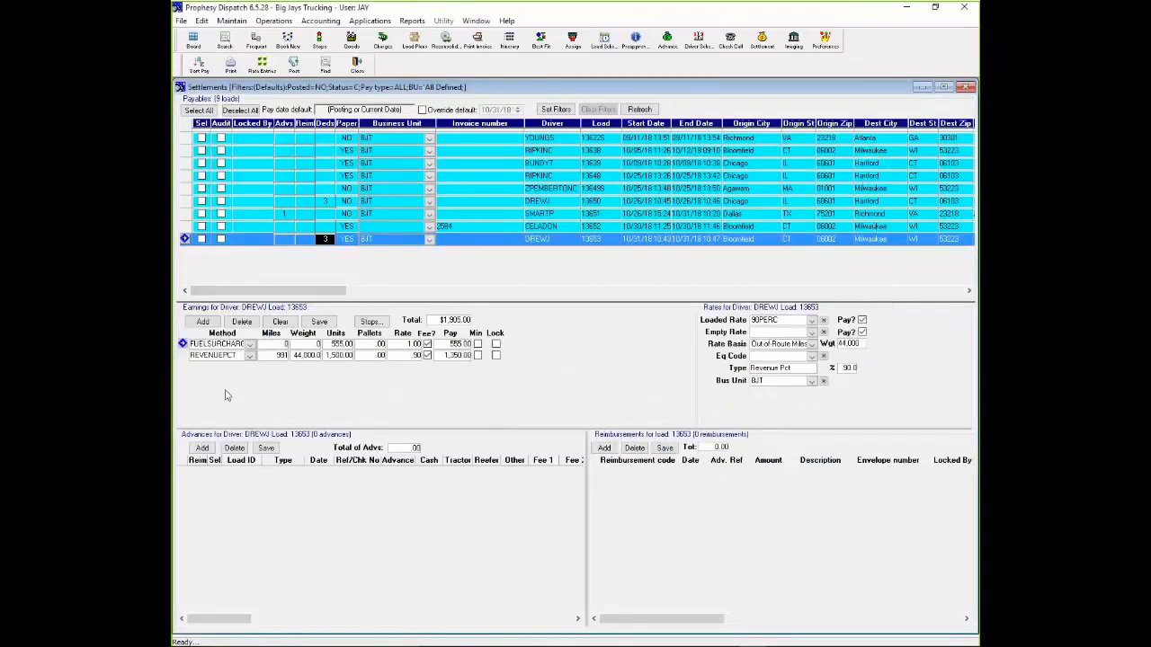
- Add a Fuel Advances entry to the load for Connecticut with 100 tractor gallons and a 300 tractor amount, then save and close it
{"action": "left_click", "coordinate": [200, 447]}
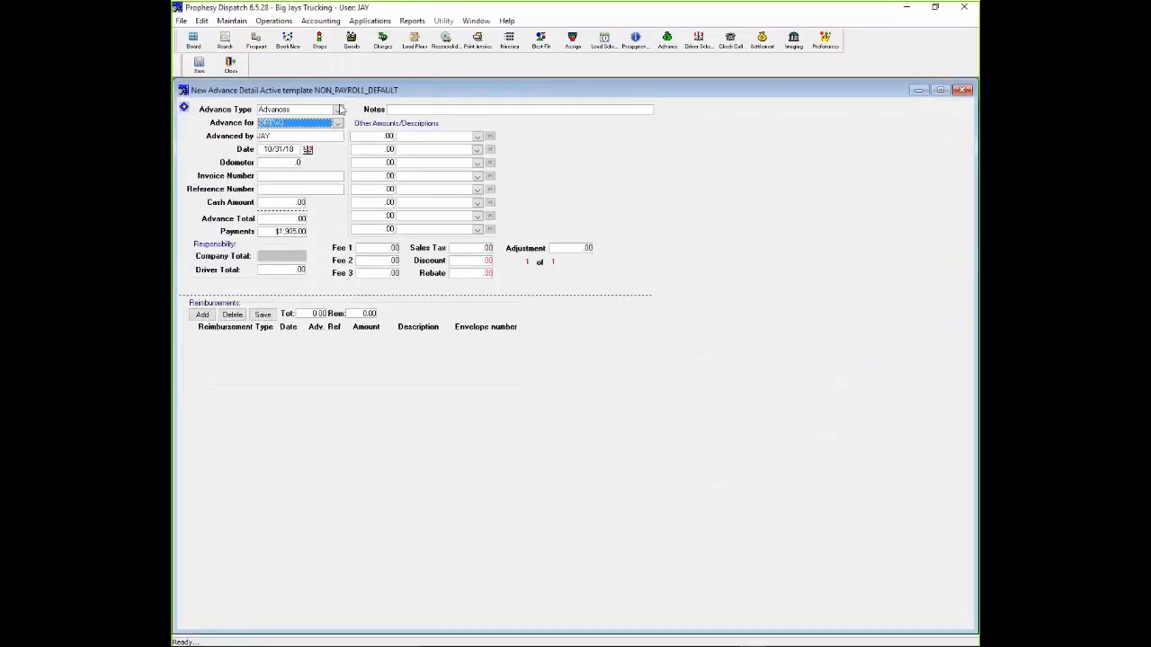
{"action": "left_click", "coordinate": [339, 109]}
{"action": "left_click", "coordinate": [306, 130]}
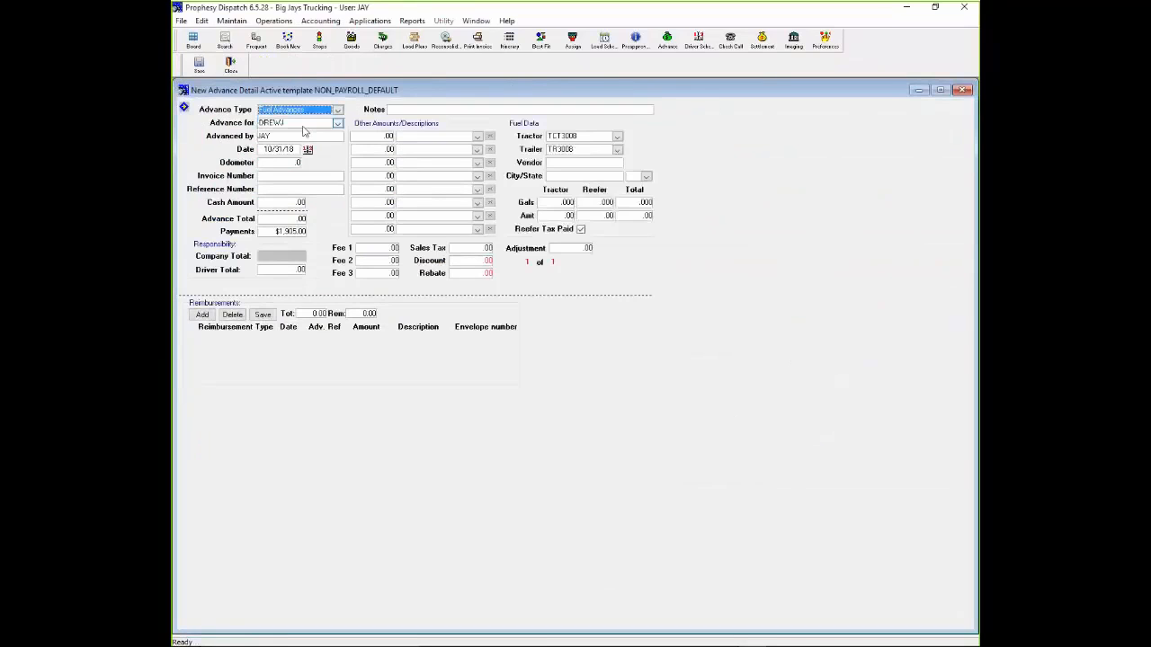
{"action": "left_click", "coordinate": [647, 177]}
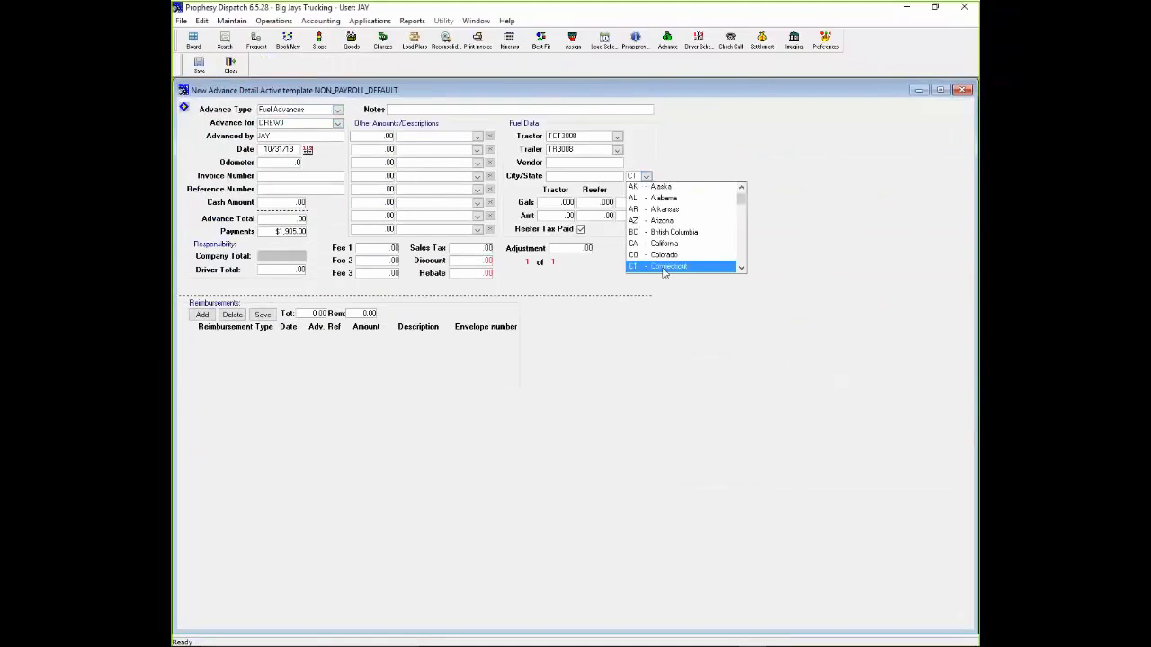
{"action": "left_click", "coordinate": [664, 272]}
{"action": "left_click", "coordinate": [552, 205]}
{"action": "type", "text": "100"}
{"action": "key", "text": "Tab"}
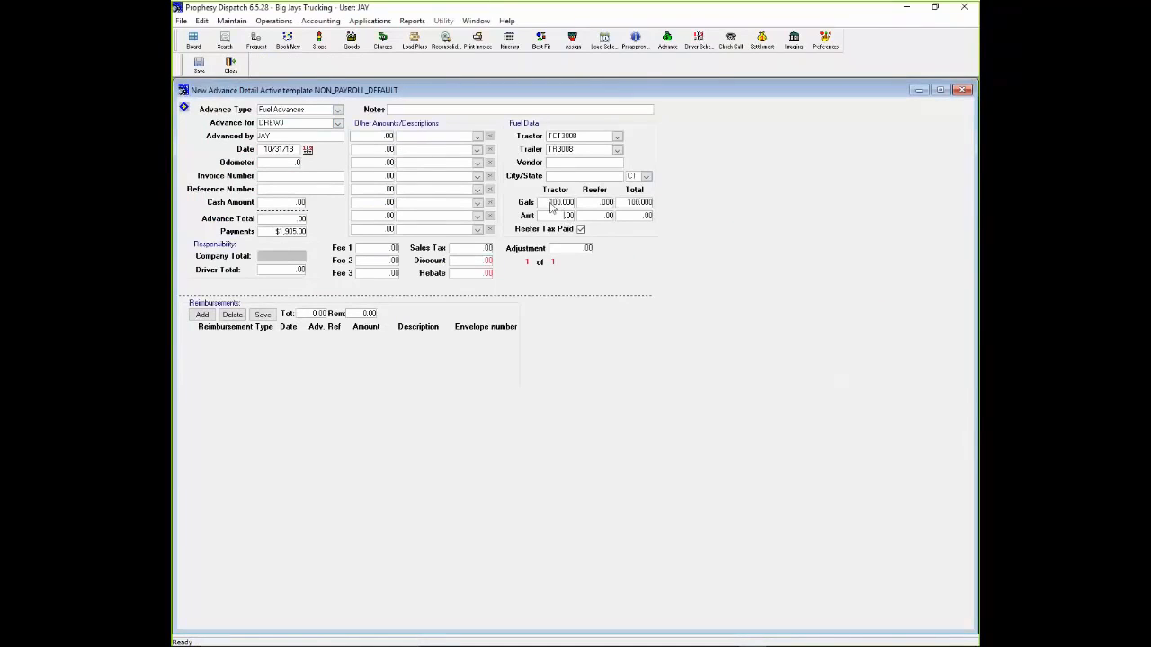
{"action": "type", "text": "300."}
{"action": "left_click", "coordinate": [199, 70]}
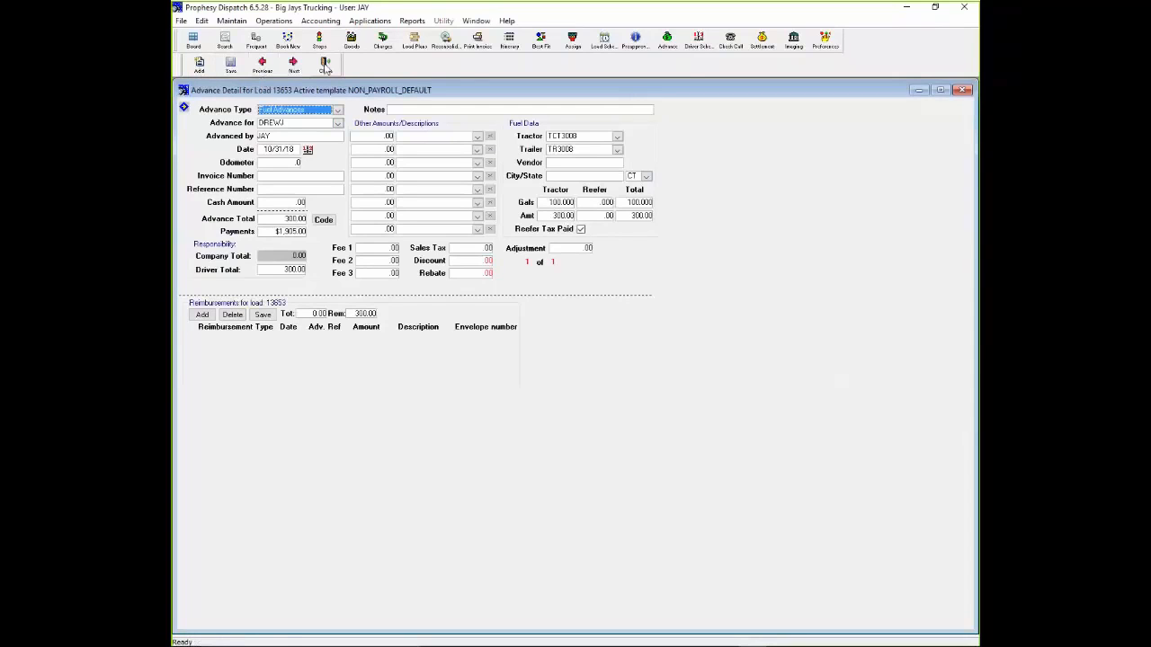
{"action": "left_click", "coordinate": [325, 65]}
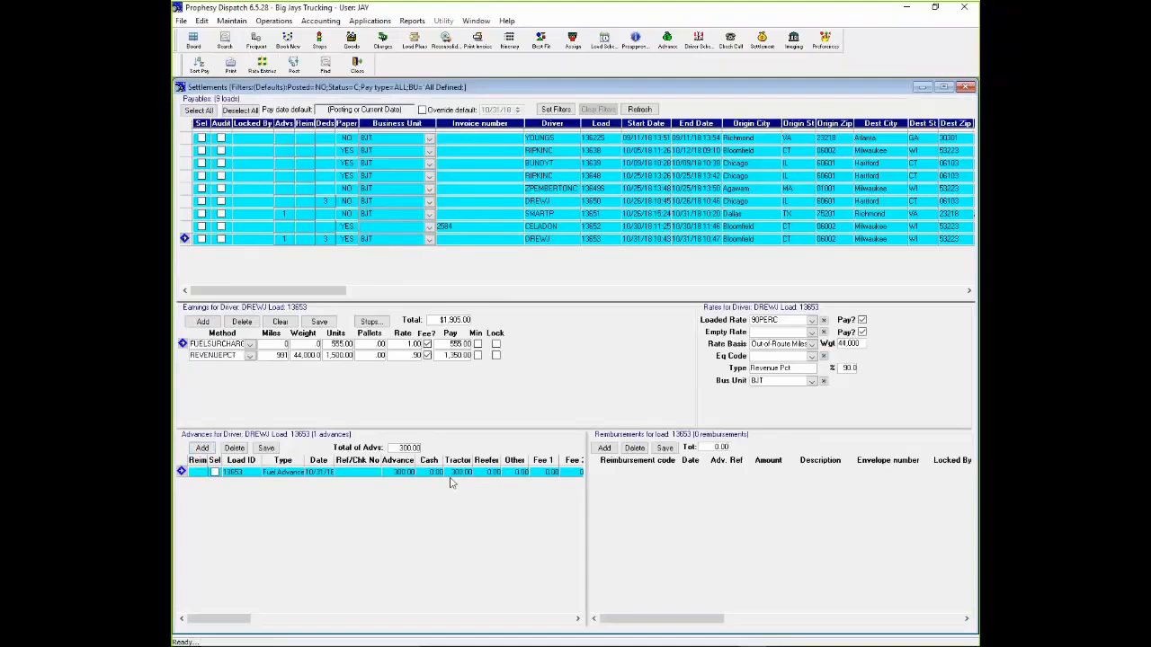
- Select the driver's Bloomfield to Milwaukee and Chicago to Hartford loads and display their settlement report for 10/31/2018
{"action": "left_click", "coordinate": [201, 239]}
{"action": "left_click", "coordinate": [201, 201]}
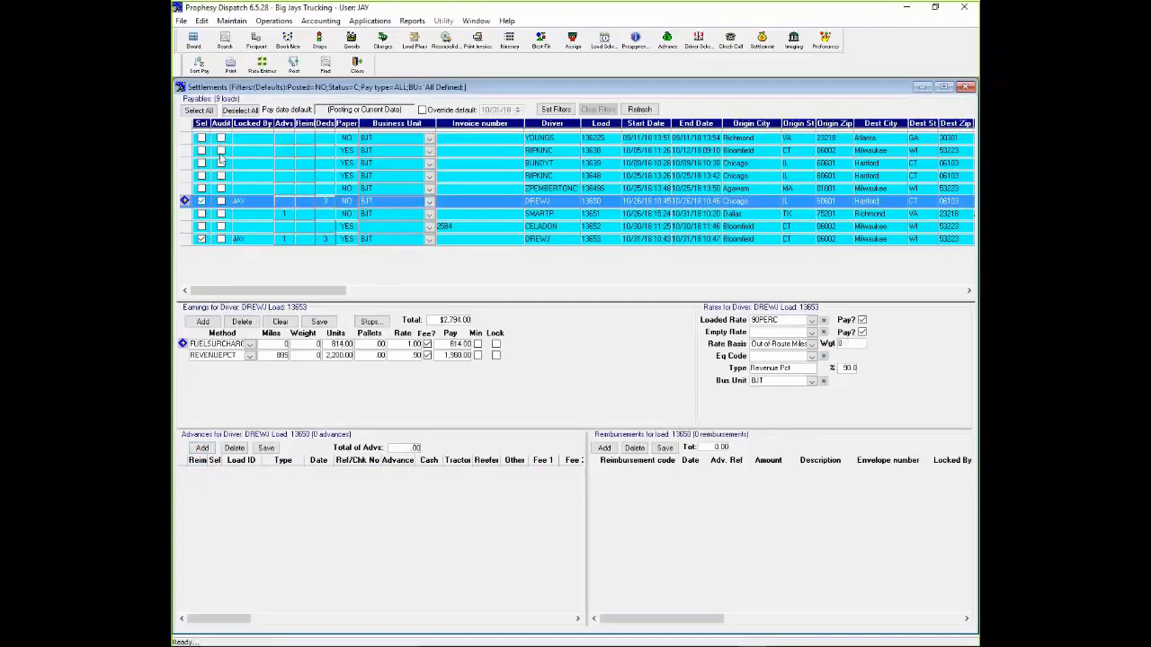
{"action": "left_click", "coordinate": [231, 65]}
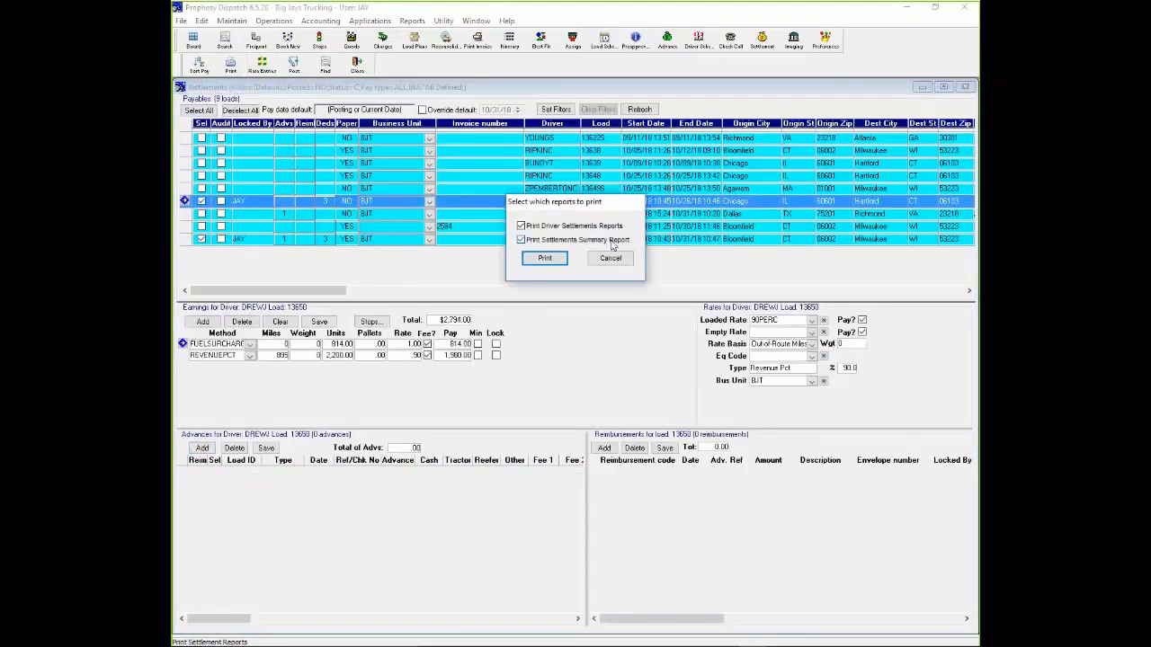
{"action": "left_click", "coordinate": [540, 259]}
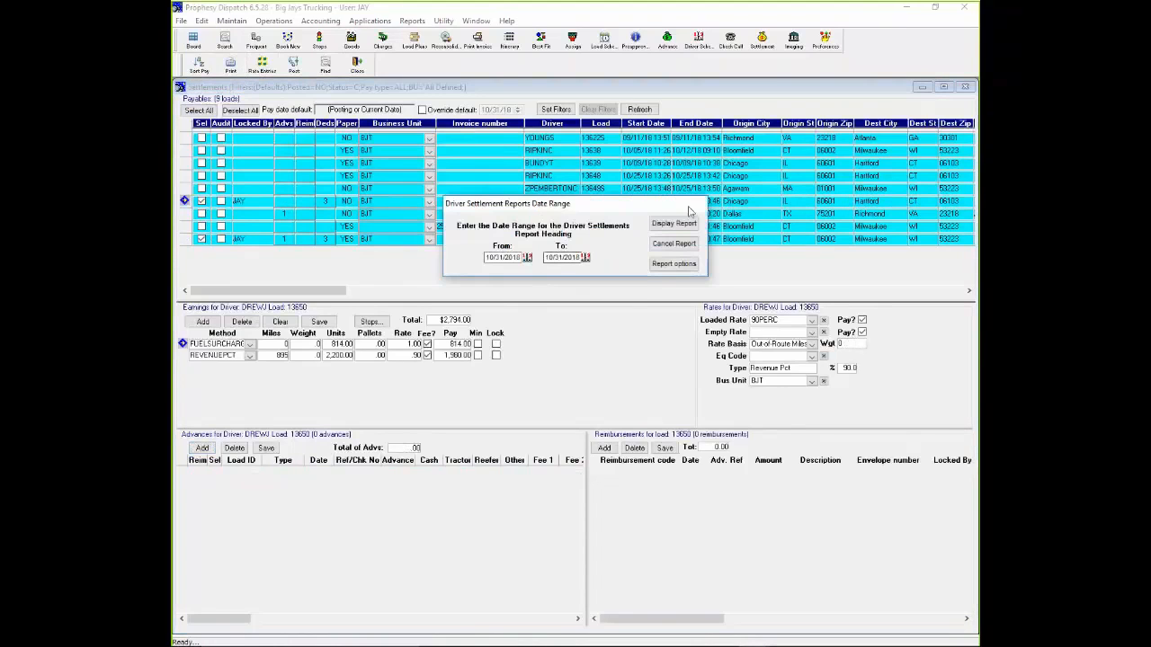
{"action": "left_click", "coordinate": [681, 227]}
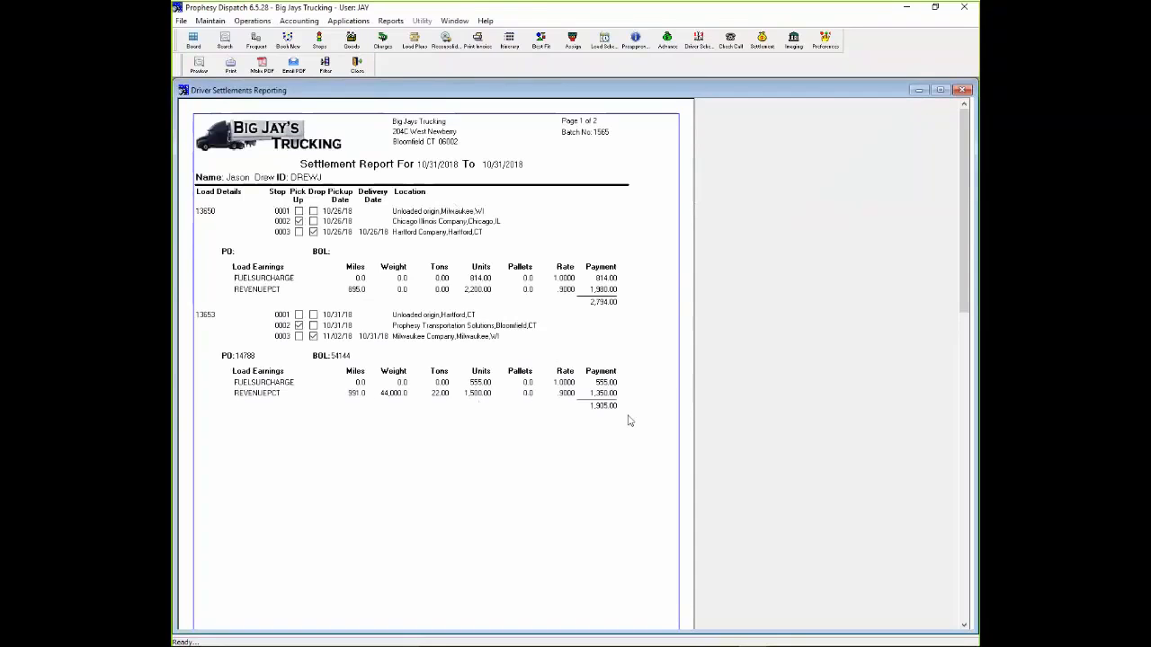
- Examine the advances, deductions and settlement summary on the report's second page, and close the report
{"action": "left_click", "coordinate": [964, 627]}
{"action": "left_click", "coordinate": [964, 626]}
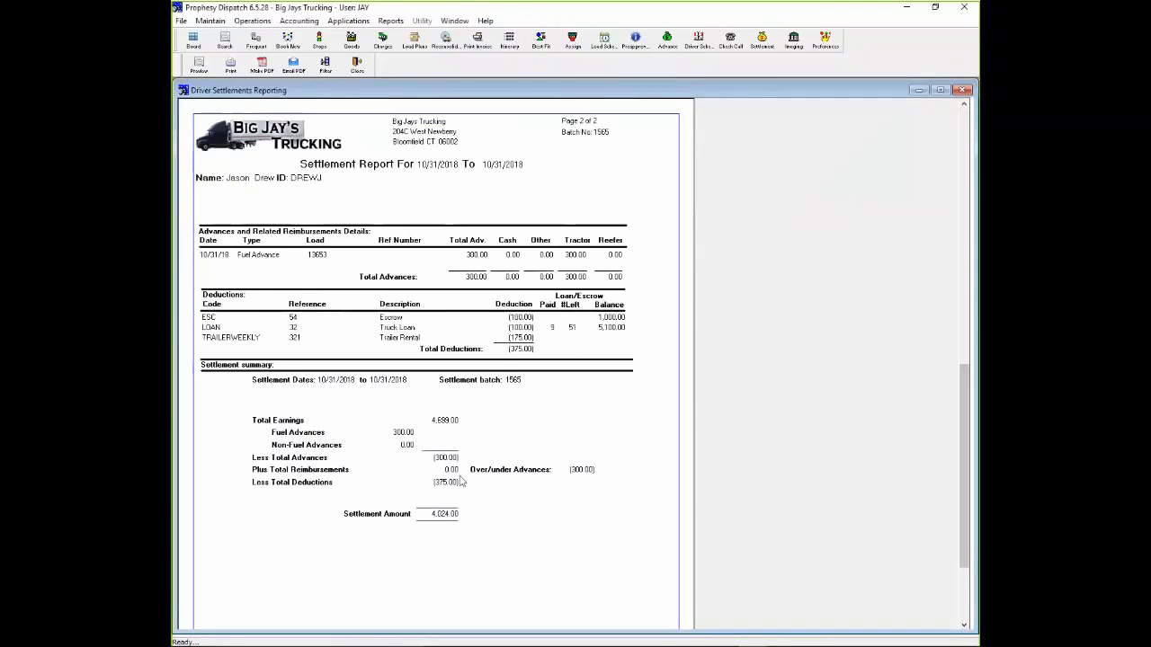
{"action": "left_click", "coordinate": [358, 65]}
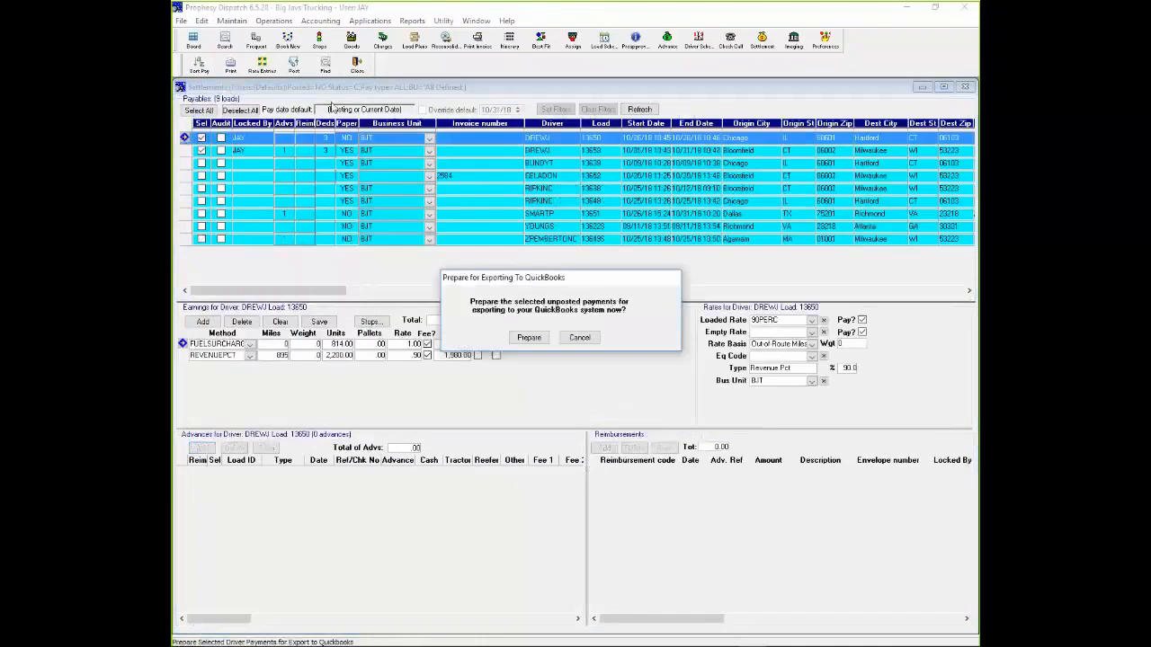
- Prepare the selected driver payments for export to QuickBooks and decline working with more driver settlements
{"action": "left_click", "coordinate": [528, 338]}
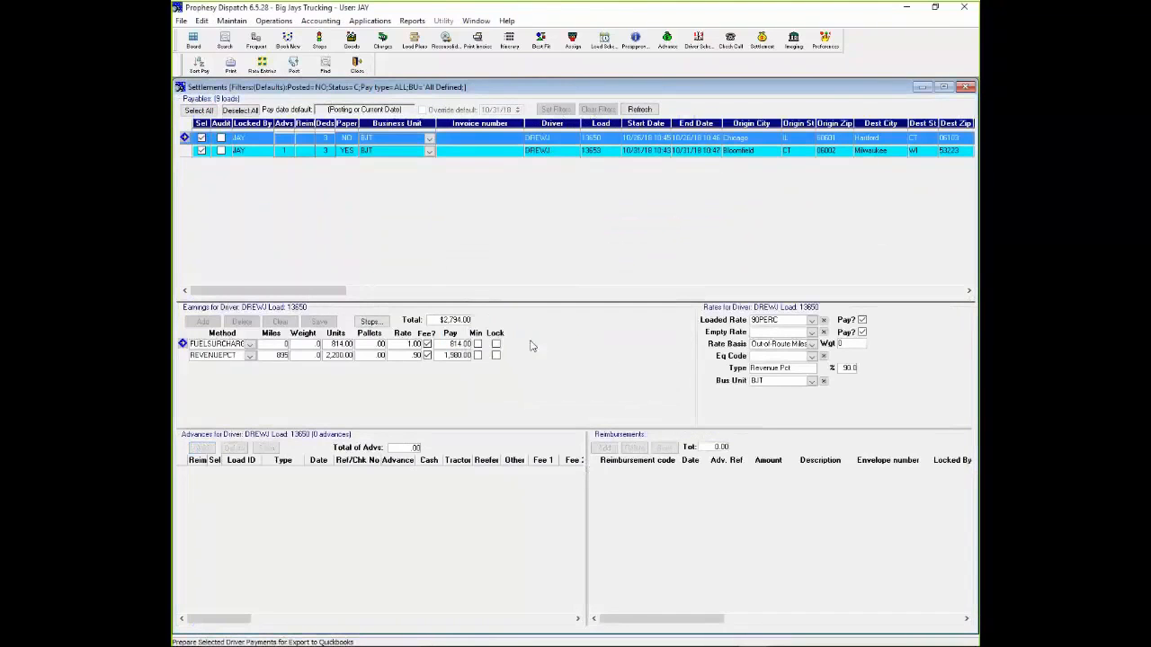
{"action": "left_click", "coordinate": [692, 388]}
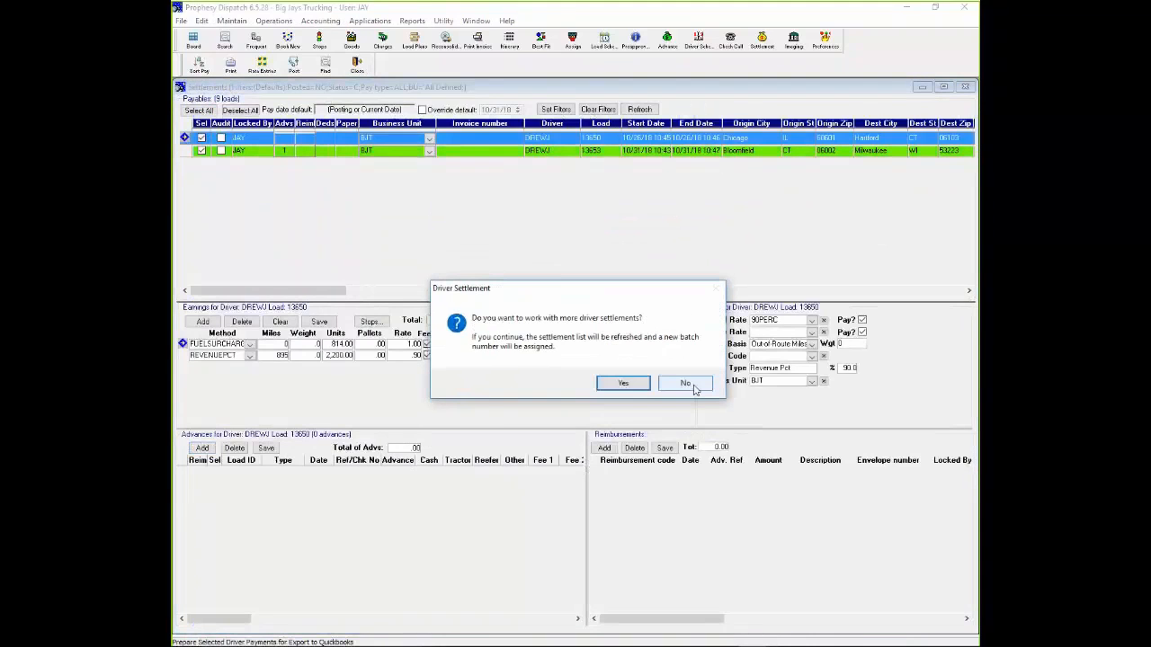
{"action": "left_click", "coordinate": [685, 384]}
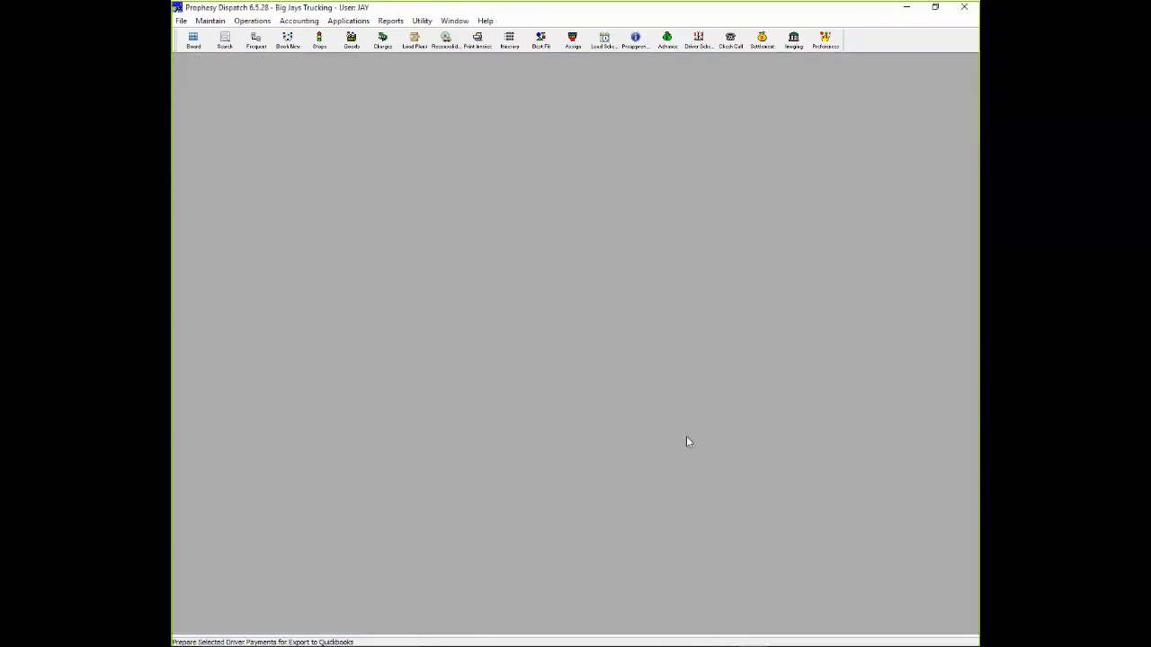
- Run the QuickBooks export for the Big Jays Trucking company, declining the import of the latest AR data
{"action": "left_click", "coordinate": [299, 20]}
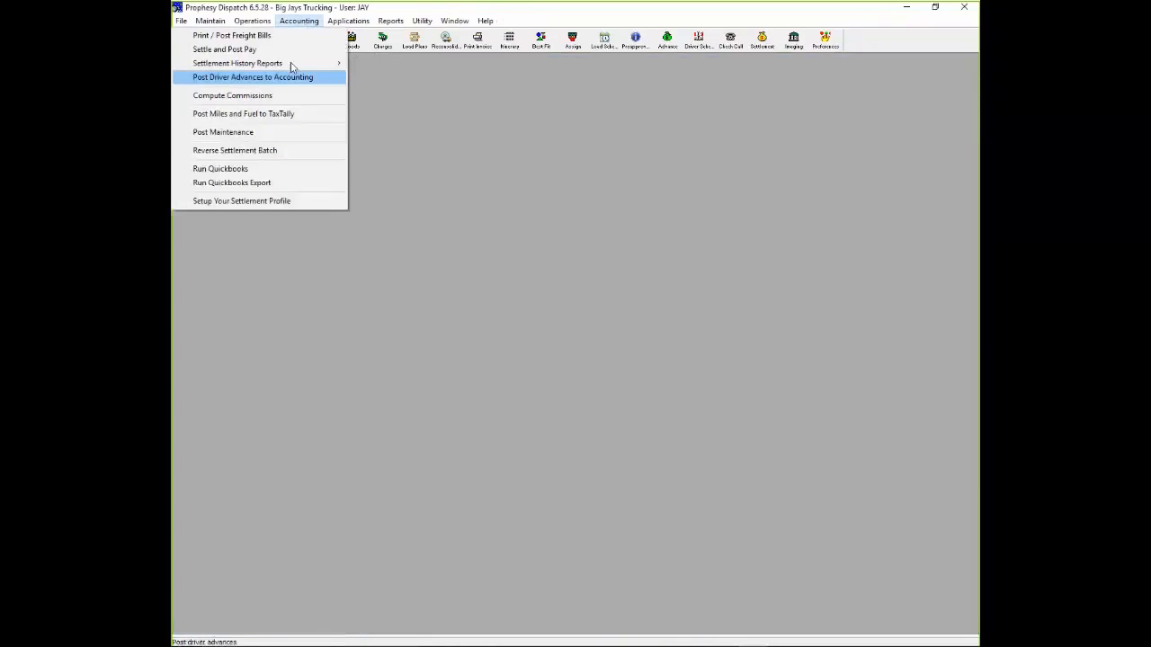
{"action": "left_click", "coordinate": [261, 182]}
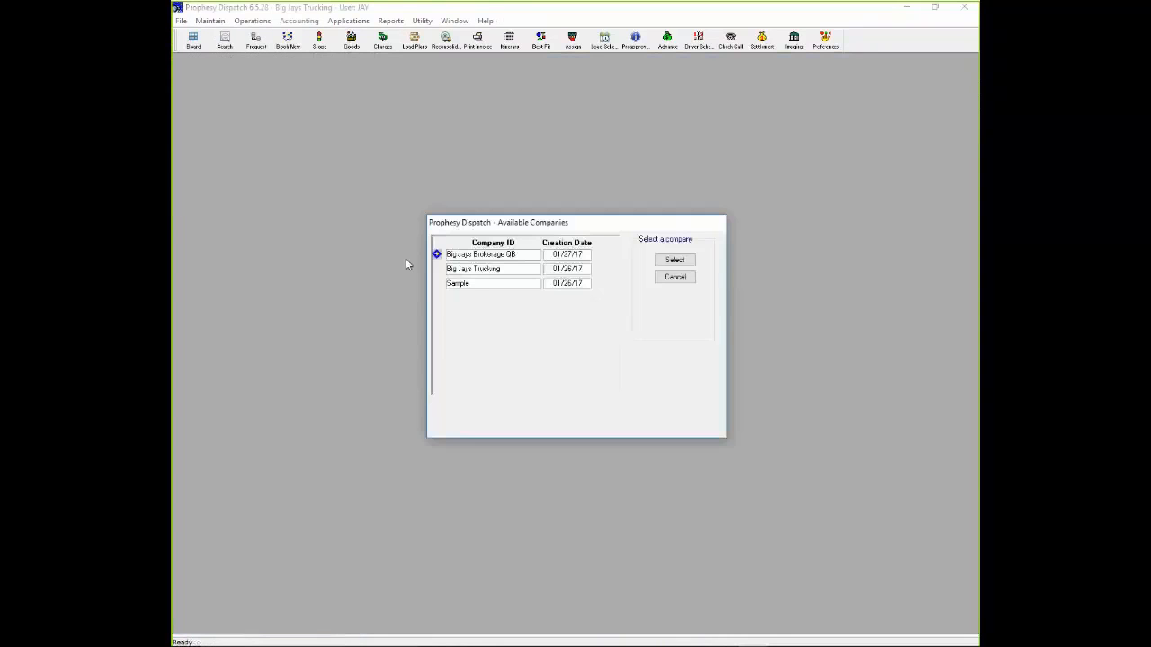
{"action": "double_click", "coordinate": [459, 273]}
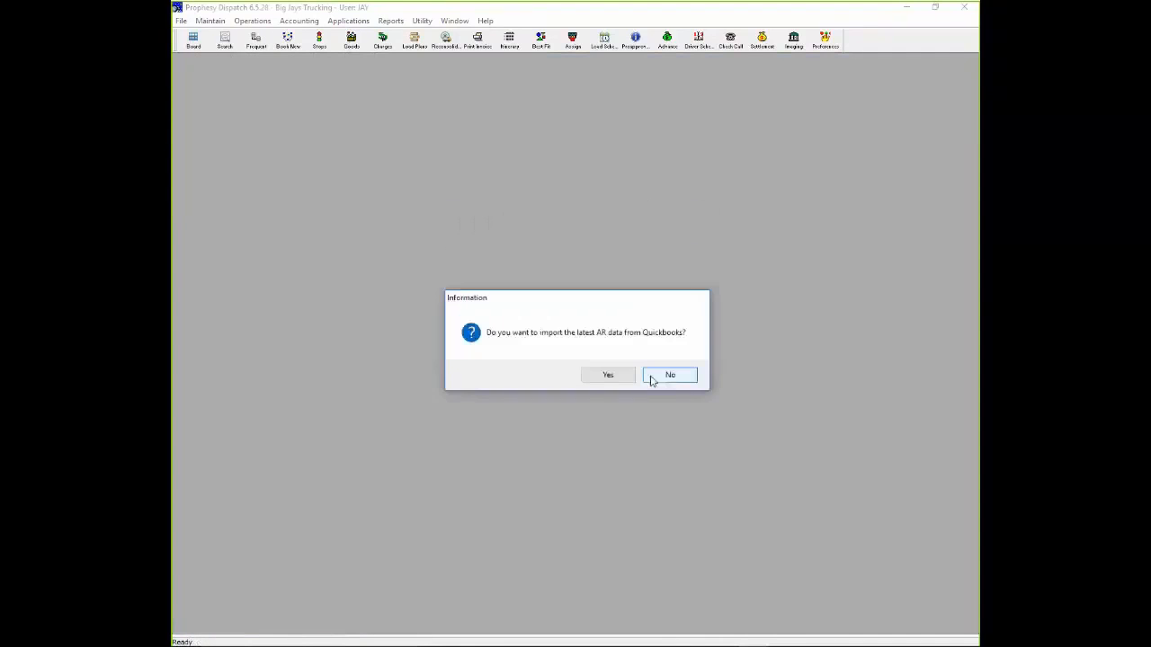
{"action": "left_click", "coordinate": [654, 381]}
{"action": "left_click", "coordinate": [680, 378]}
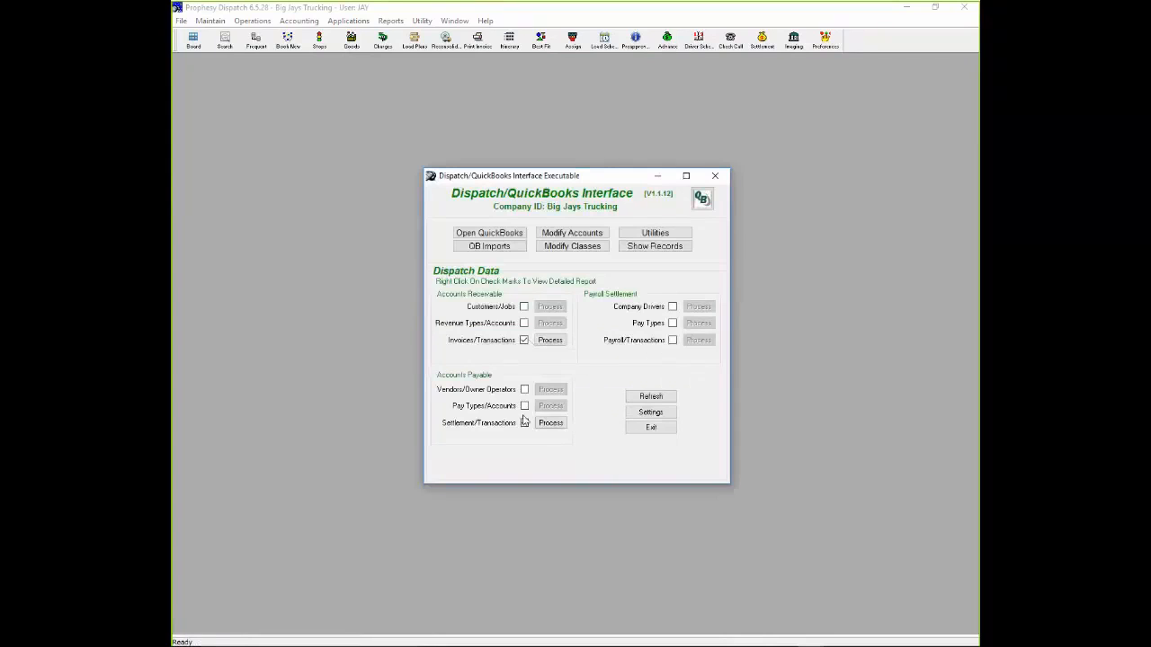
- Process the receivable invoice transactions and the payable settlement transactions into QuickBooks, then exit the interface
{"action": "left_click", "coordinate": [550, 341]}
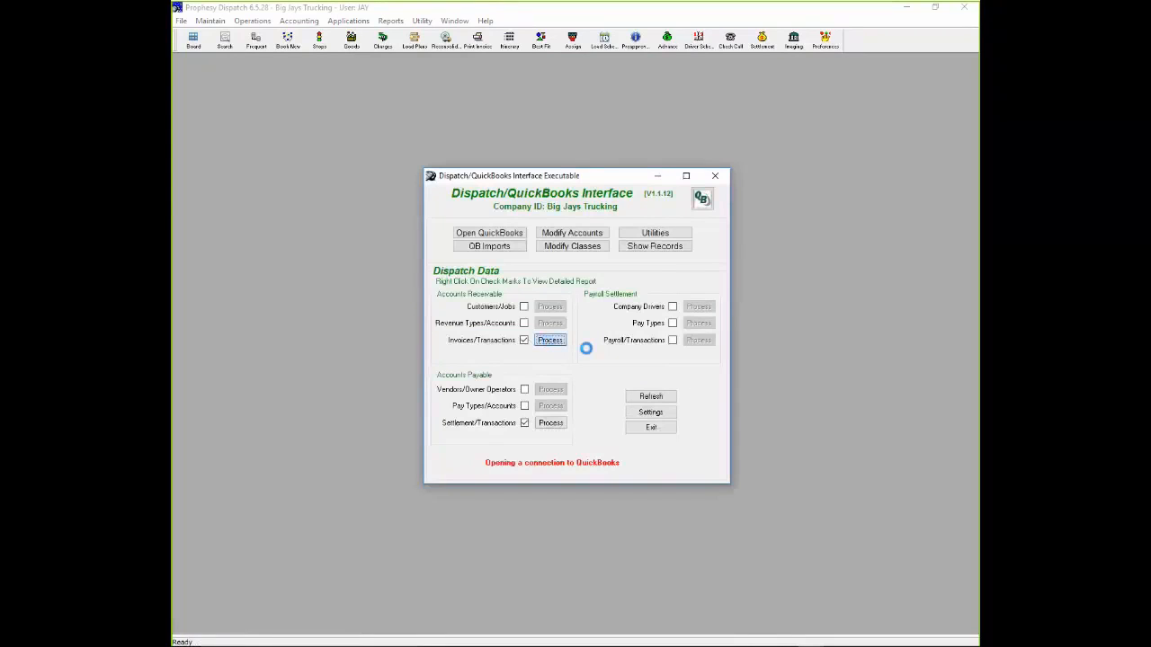
{"action": "left_click", "coordinate": [690, 375]}
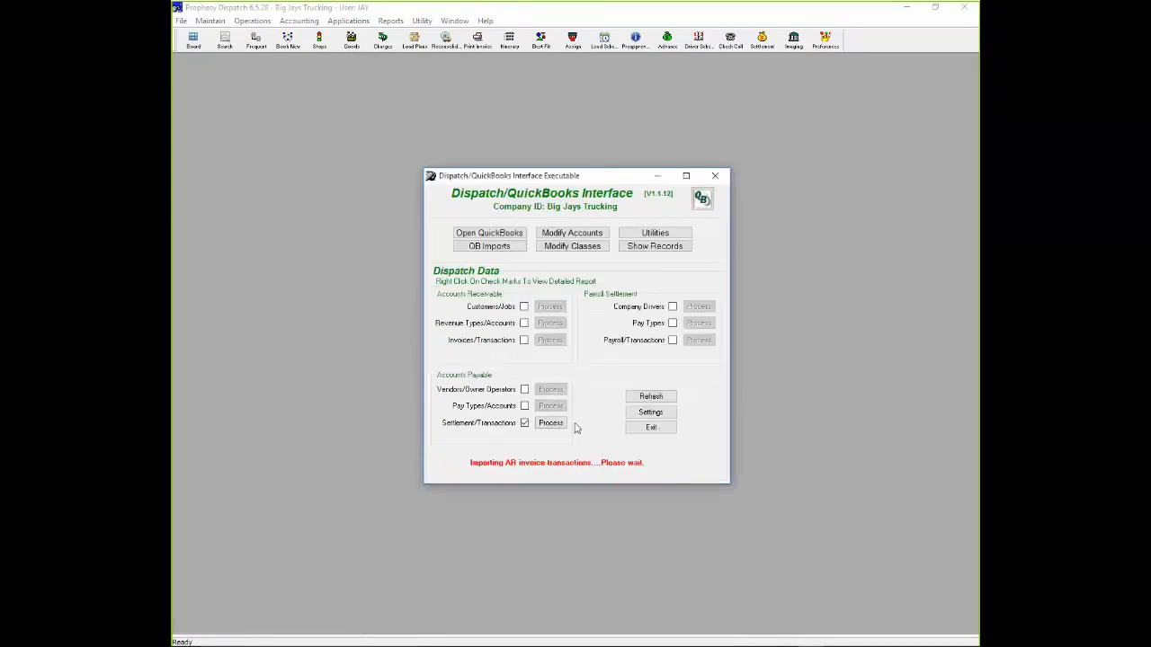
{"action": "left_click", "coordinate": [551, 424]}
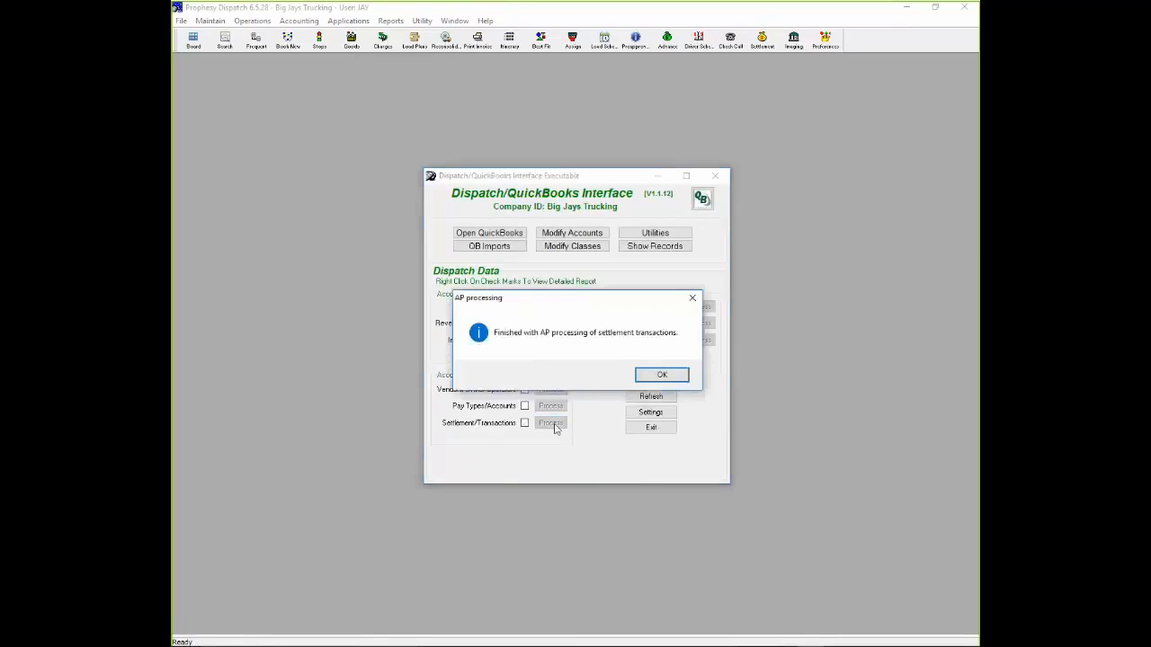
{"action": "left_click", "coordinate": [653, 376]}
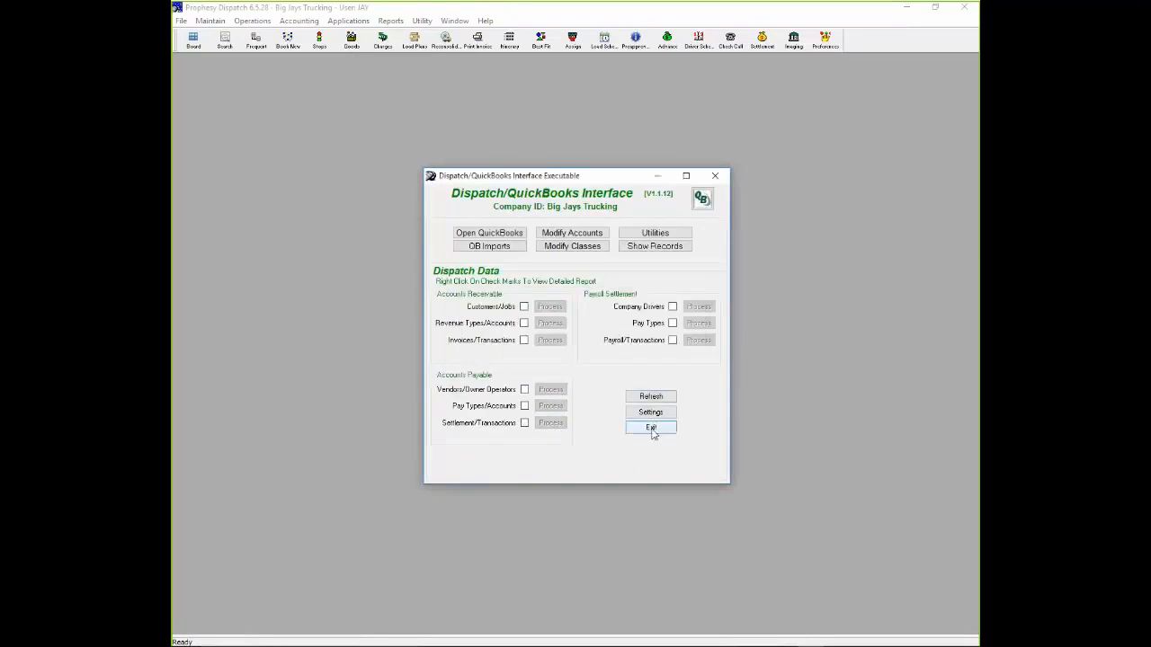
{"action": "left_click", "coordinate": [653, 427]}
- Switch to QuickBooks and open a Customers & Receivables report
{"action": "mouse_move", "coordinate": [668, 644]}
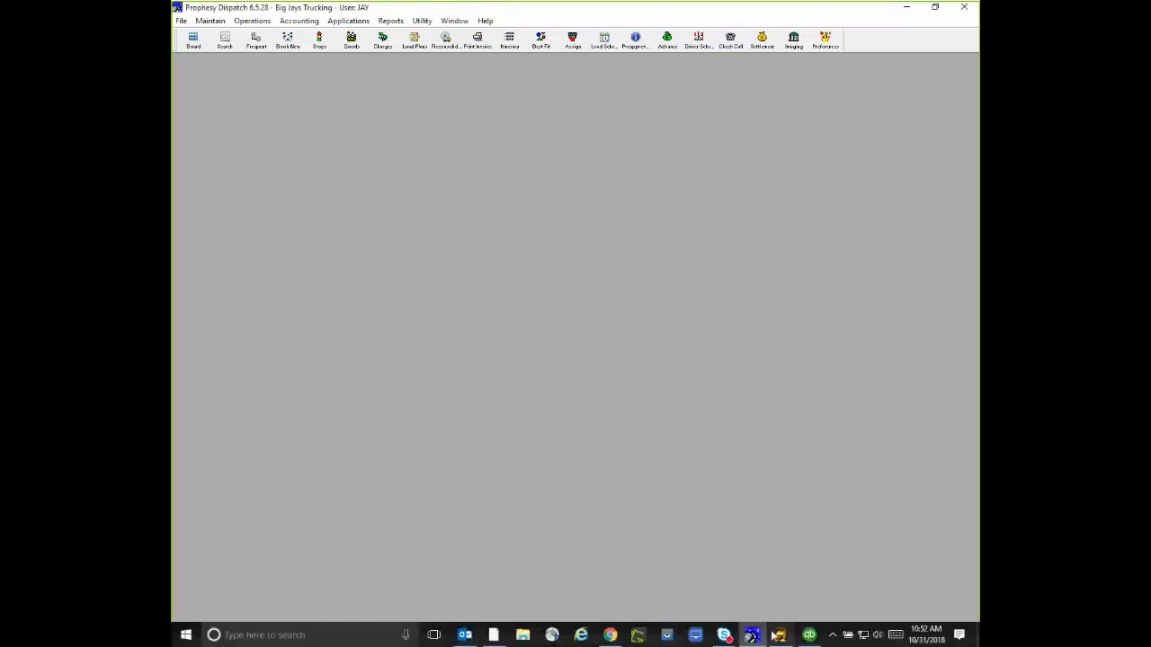
{"action": "left_click", "coordinate": [809, 634]}
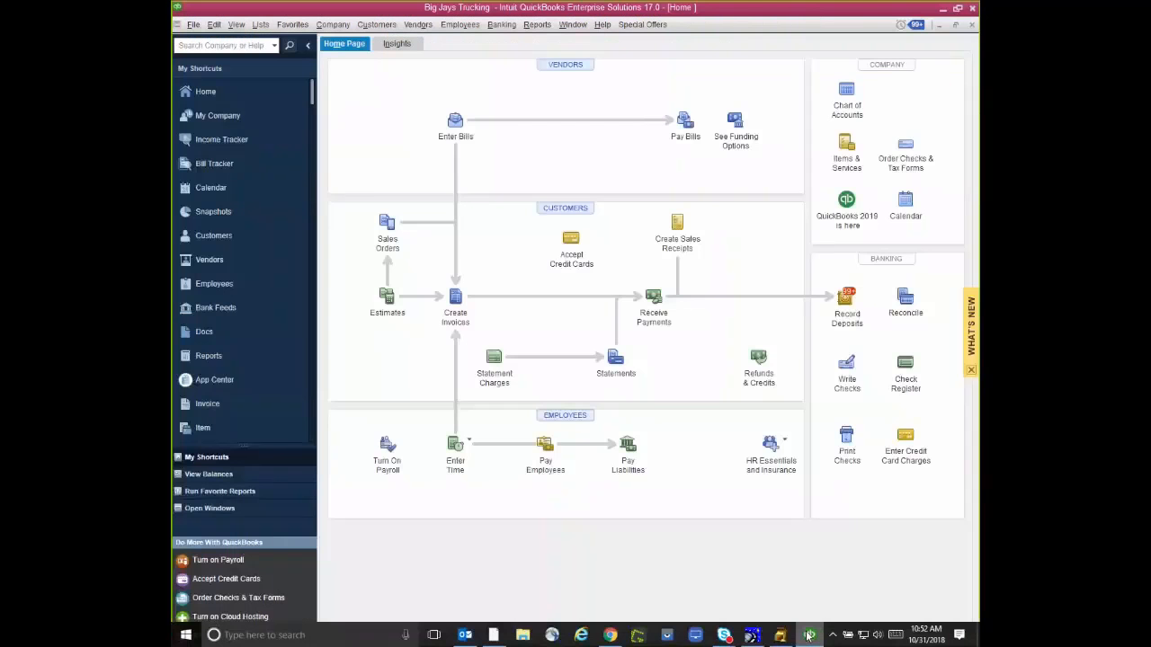
{"action": "left_click", "coordinate": [537, 24]}
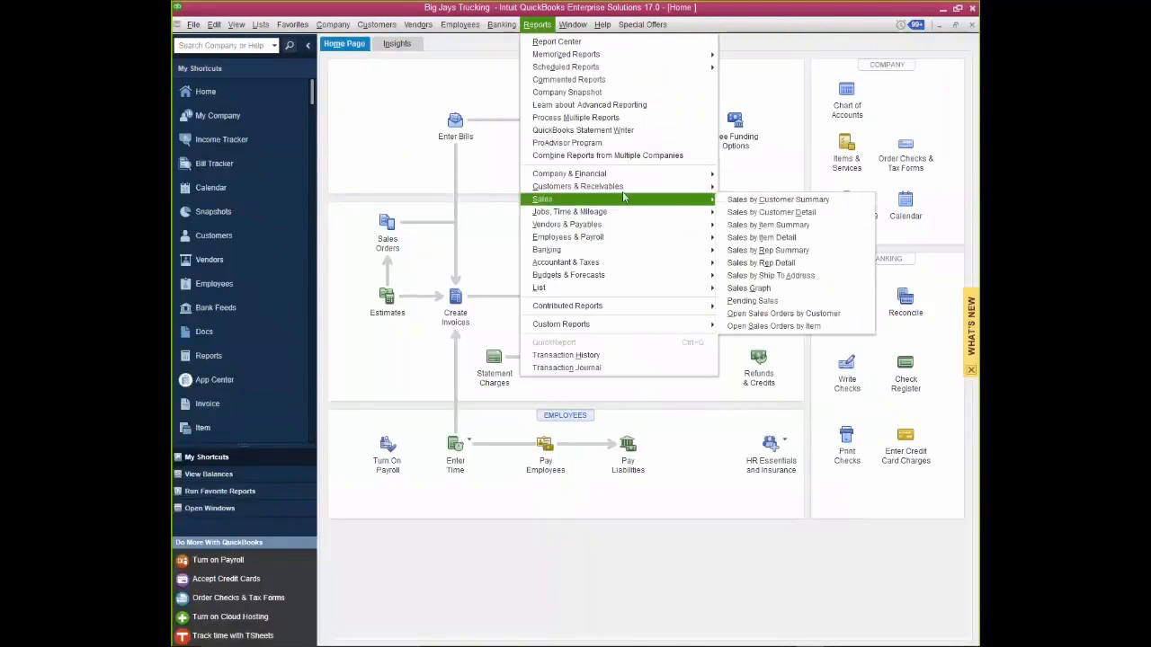
{"action": "mouse_move", "coordinate": [701, 186]}
{"action": "left_click", "coordinate": [766, 187]}
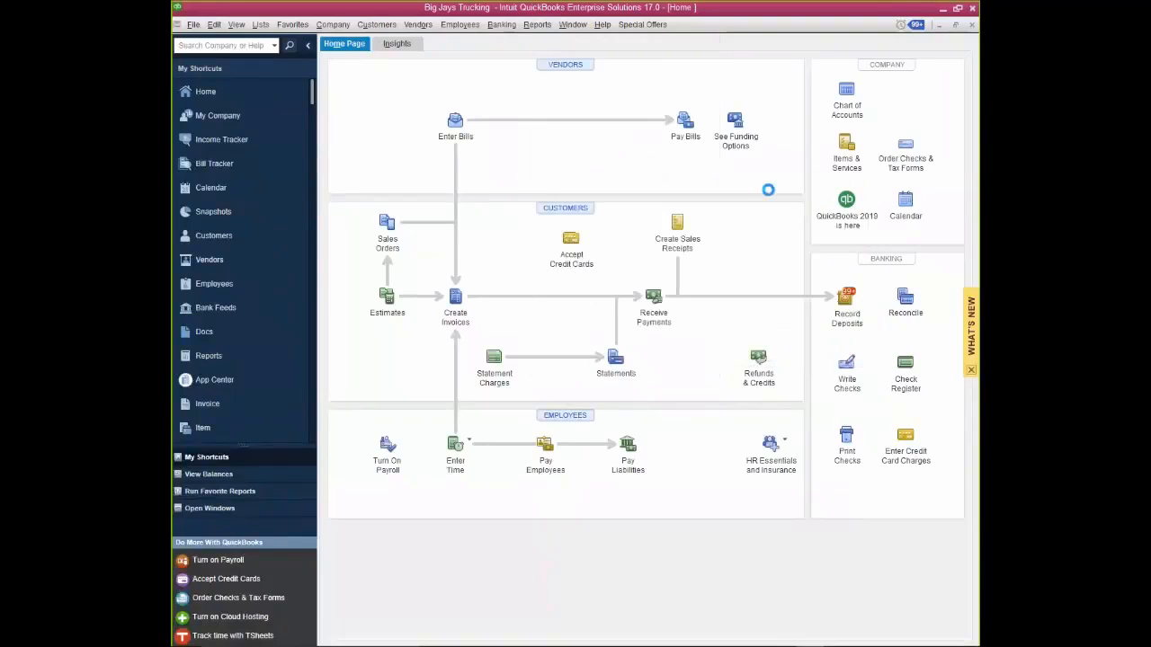
- Drill from PTSI's current balance in the A/R Aging Summary into its 10/31/2018 invoice, and close the invoice and reports
{"action": "scroll", "coordinate": [481, 534], "scroll_direction": "down", "scroll_amount": 10}
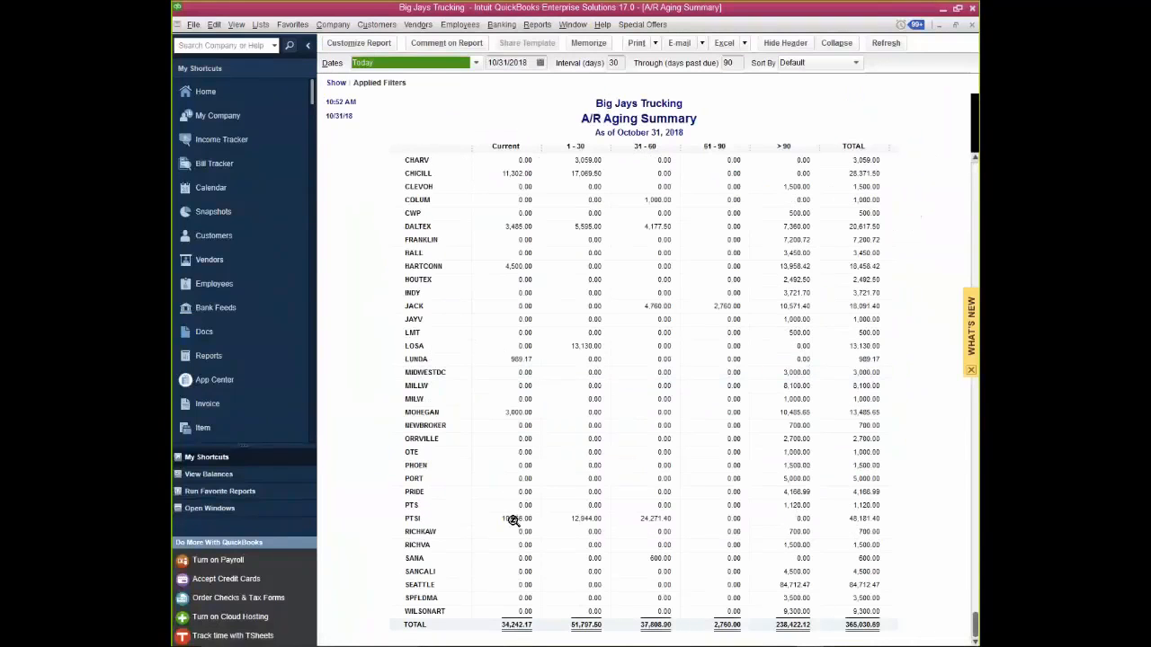
{"action": "left_click", "coordinate": [511, 519]}
{"action": "double_click", "coordinate": [510, 519]}
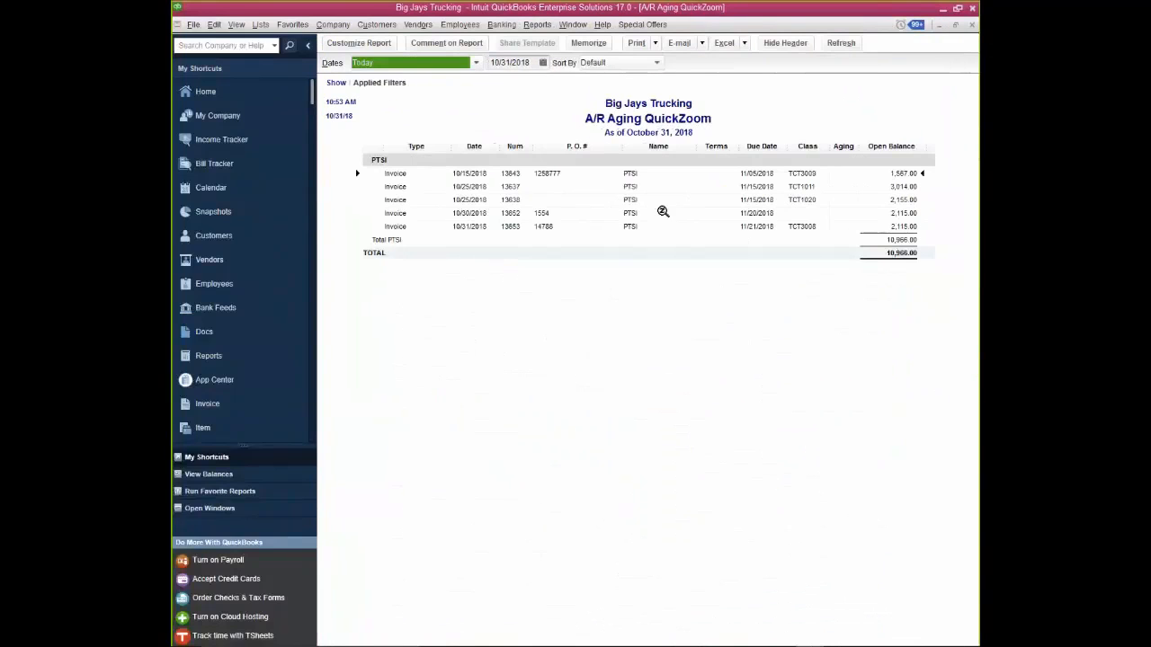
{"action": "left_click", "coordinate": [506, 226]}
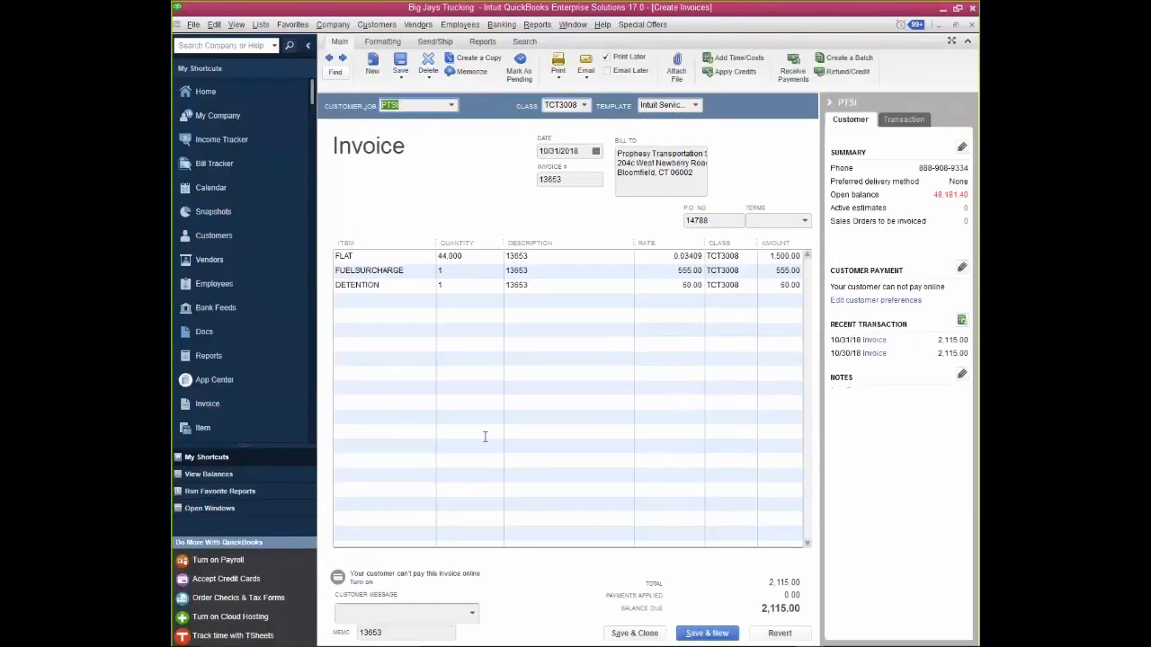
{"action": "left_click", "coordinate": [974, 27]}
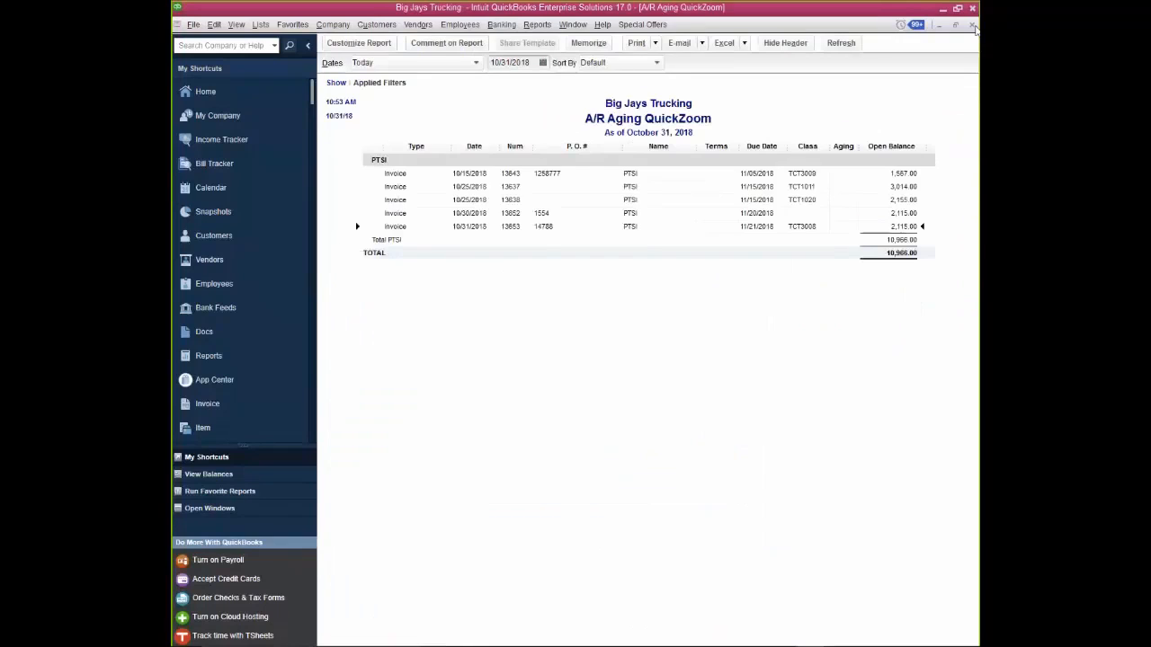
{"action": "left_click", "coordinate": [973, 27]}
{"action": "left_click", "coordinate": [974, 27]}
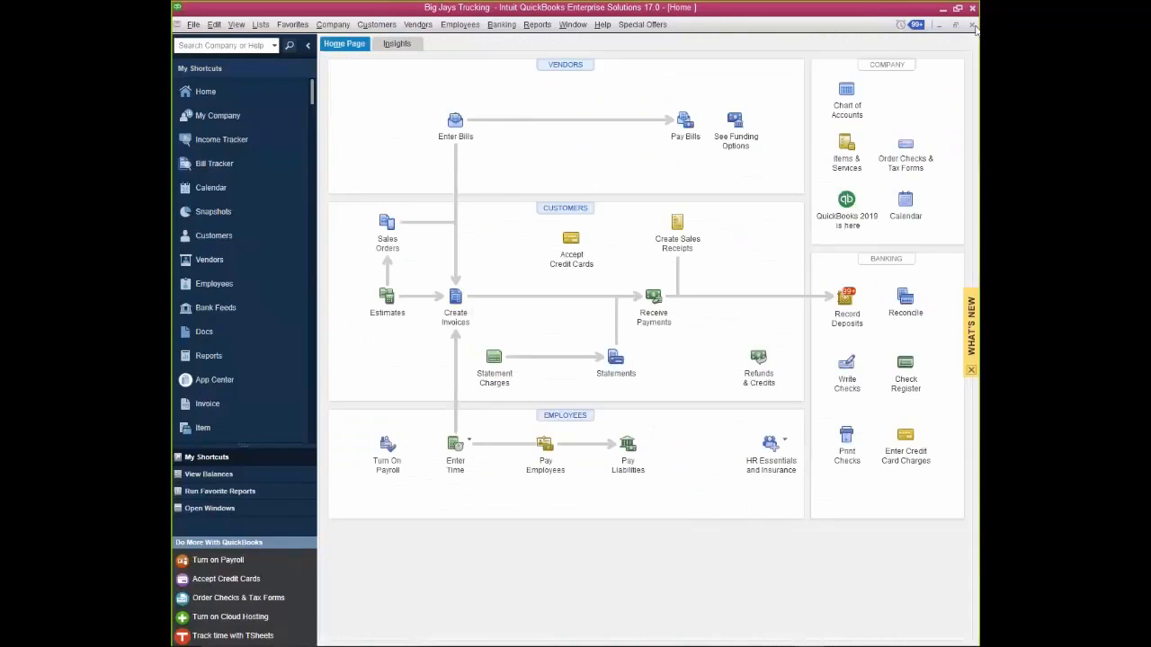
- Inspect the driver settlement bill due 11/10/2018 from Pay Bills, and close the bill and payment window without paying
{"action": "left_click", "coordinate": [685, 125]}
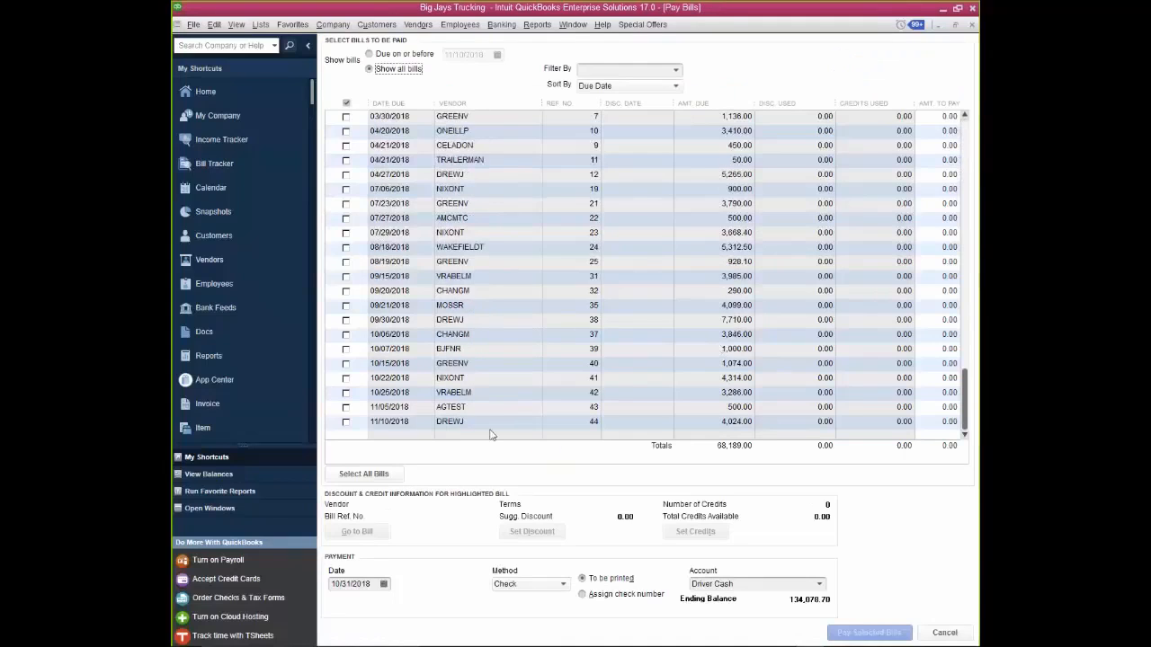
{"action": "left_click", "coordinate": [346, 422]}
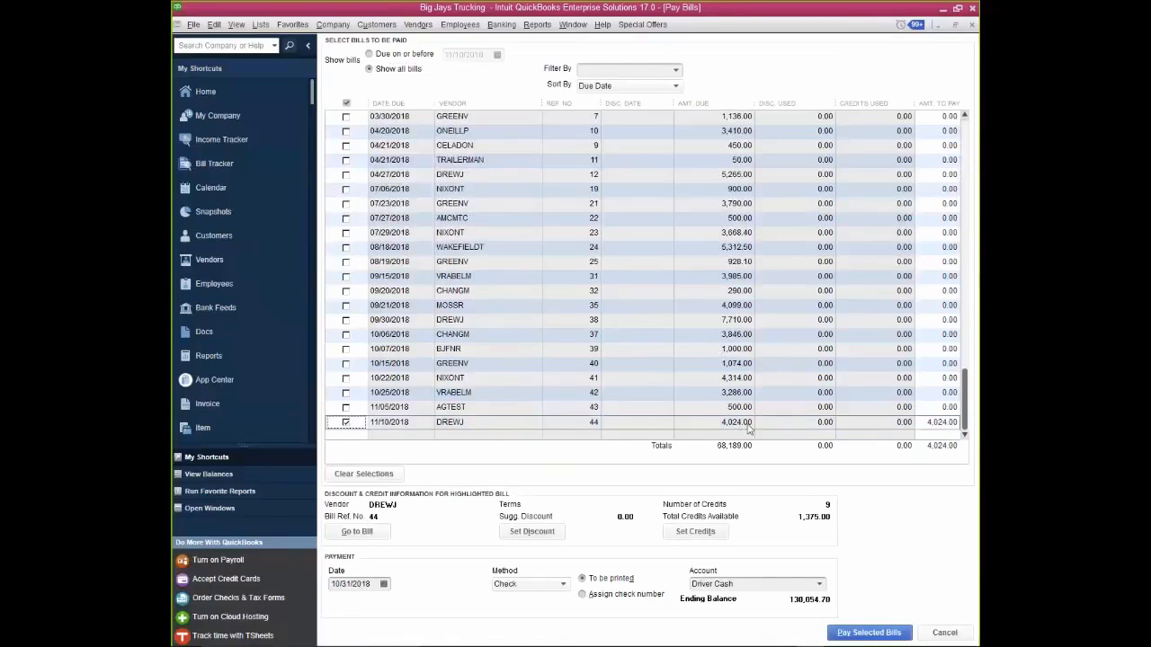
{"action": "left_click", "coordinate": [379, 531]}
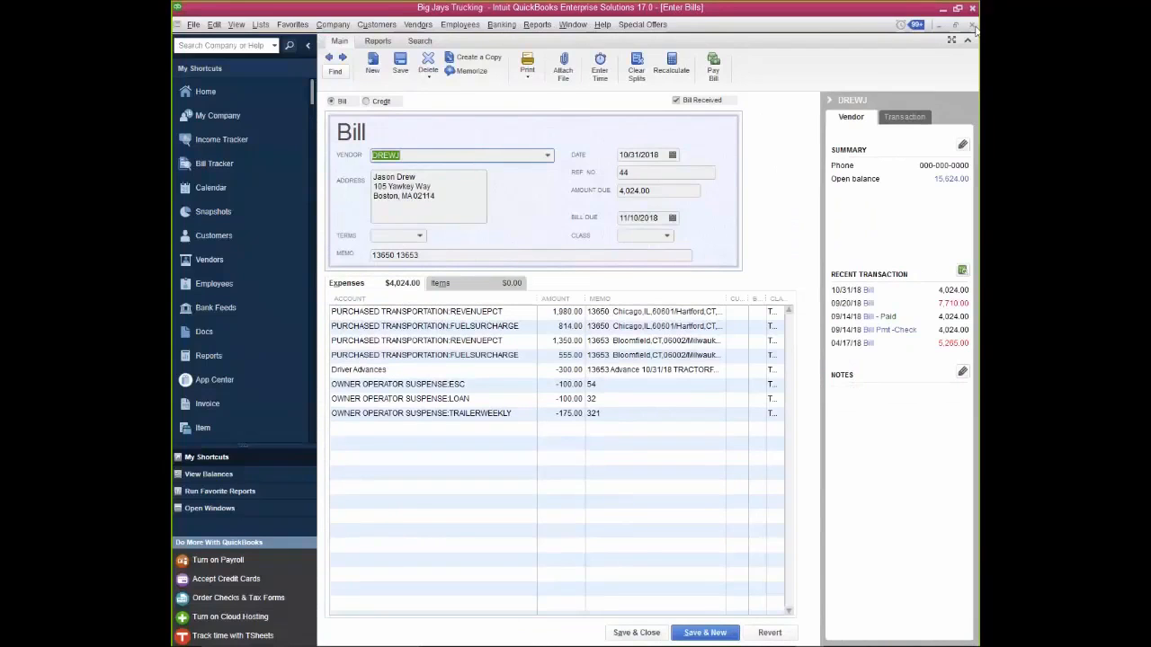
{"action": "left_click", "coordinate": [653, 633]}
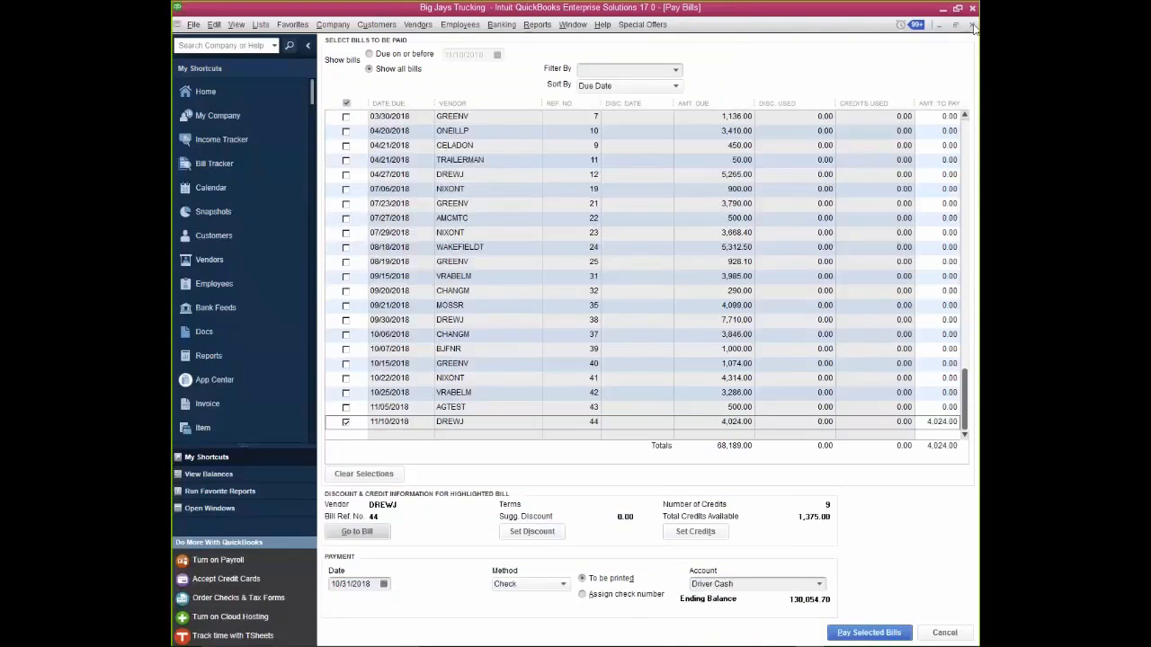
{"action": "left_click", "coordinate": [973, 27]}
{"action": "left_click", "coordinate": [574, 215]}
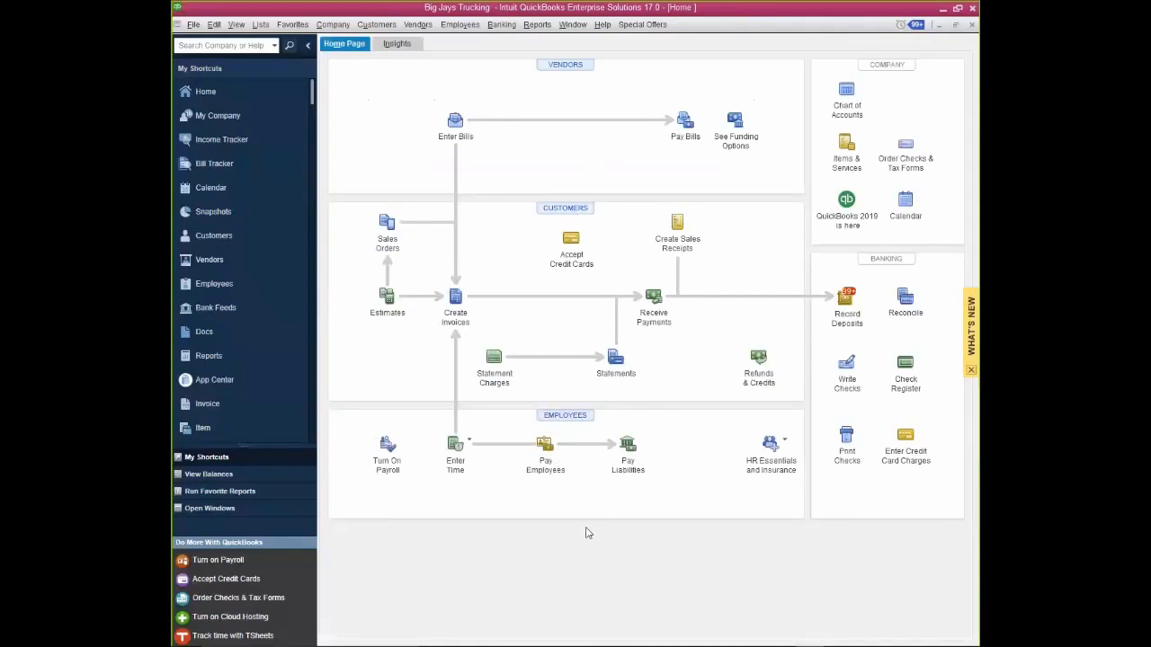
- Examine the payroll information for paying employees, close it without continuing, and switch to Prophesy Dispatch
{"action": "left_click", "coordinate": [550, 445]}
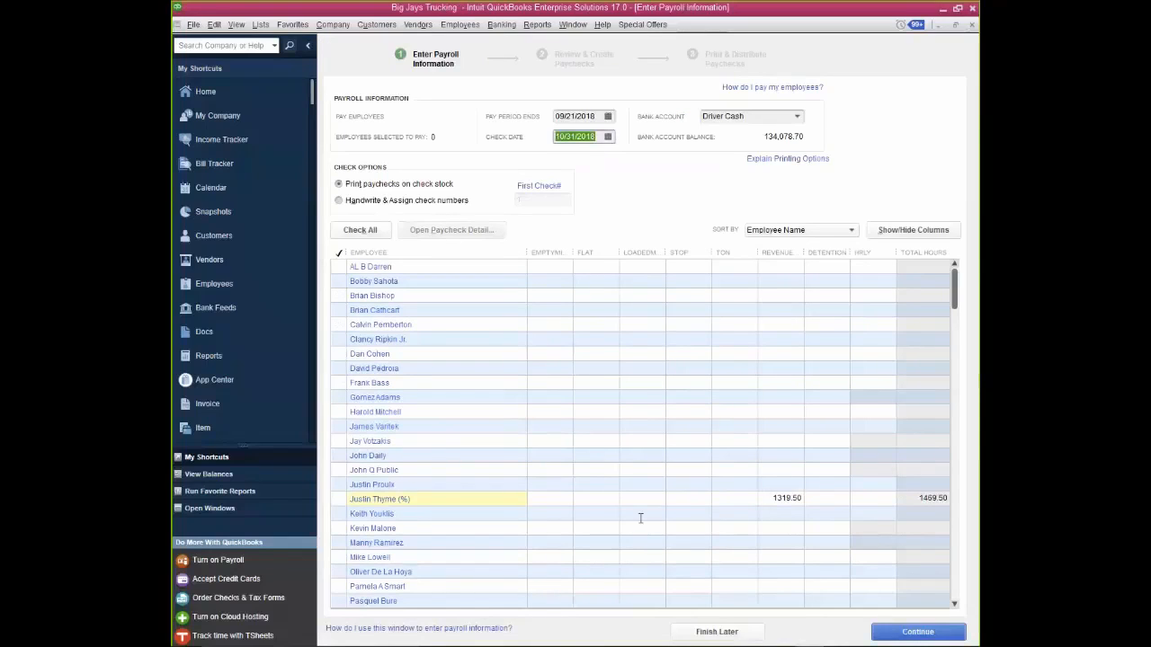
{"action": "left_click", "coordinate": [971, 28]}
{"action": "left_click", "coordinate": [665, 288]}
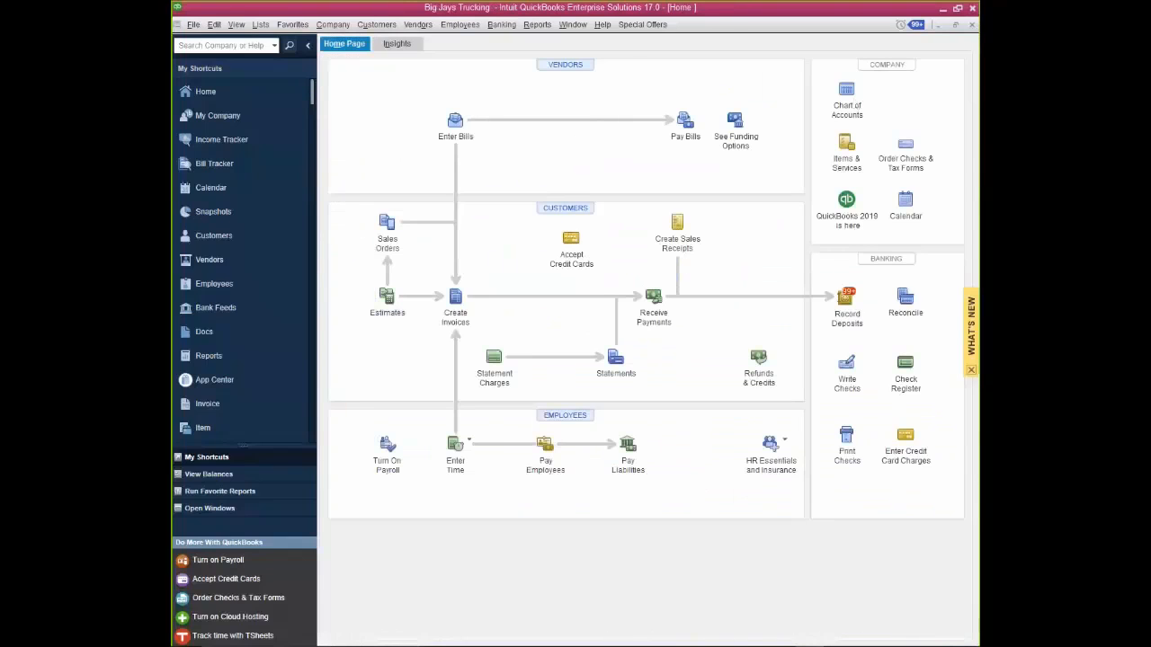
{"action": "mouse_move", "coordinate": [708, 638]}
{"action": "left_click", "coordinate": [751, 636]}
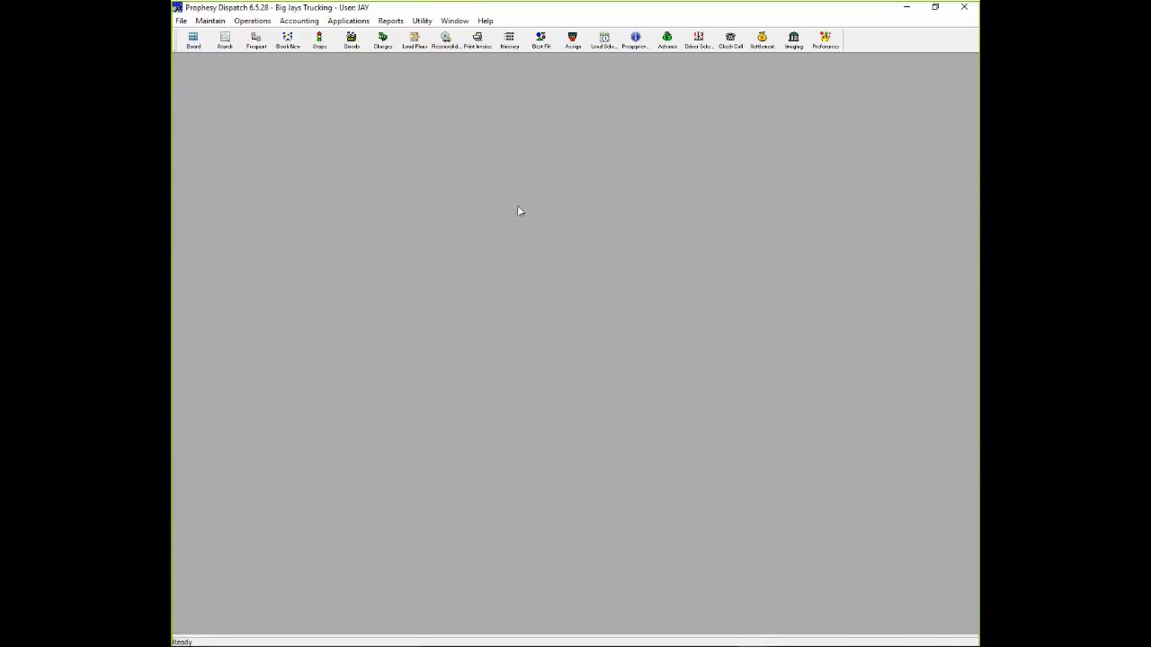